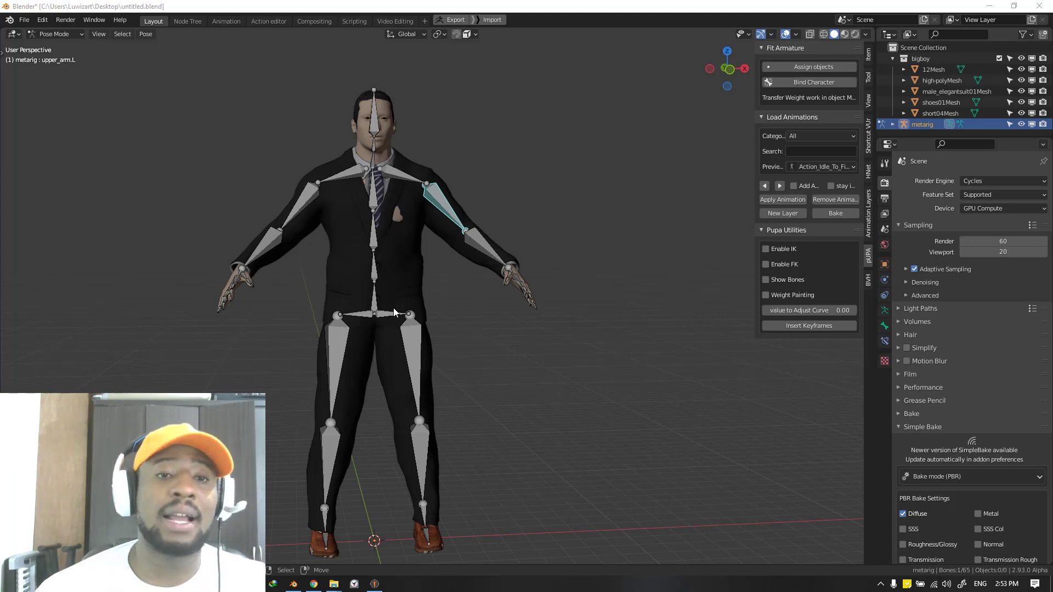
Switch the metarig armature from pose mode to object mode
middle_click_drag(438, 226, 450, 187)
key("KP_1")
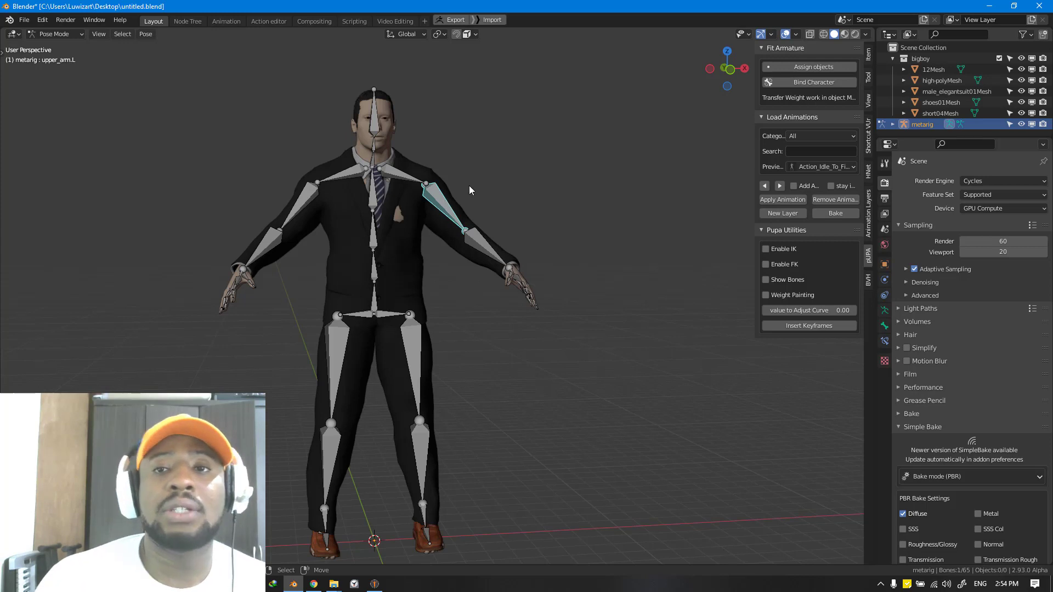
middle_click_drag(504, 172, 464, 221)
key("ctrl+Tab")
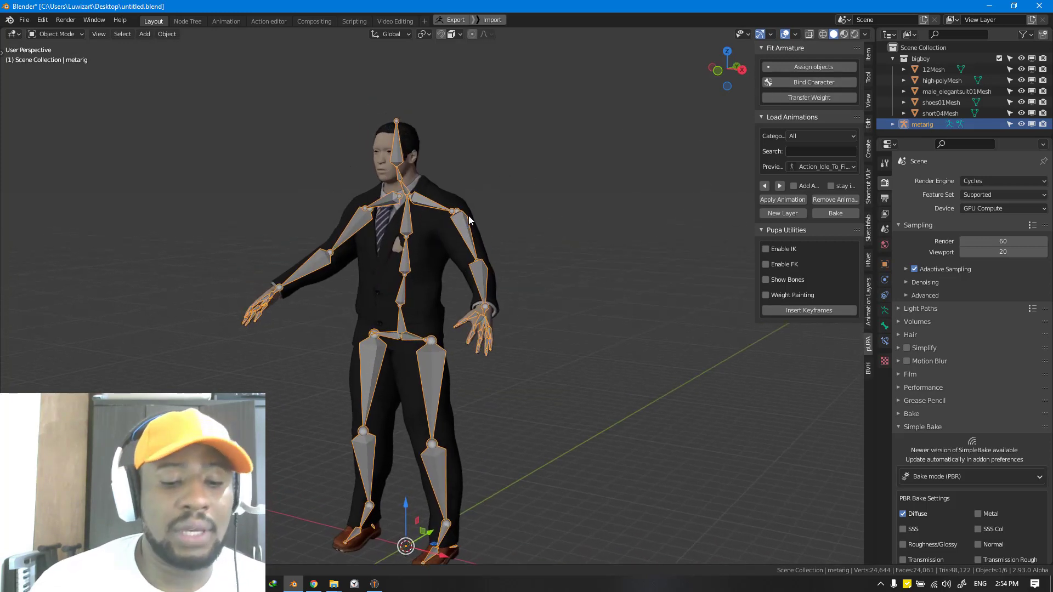
key("g")
right_click(486, 202)
Bind the bigboy collection's character to the metarig using the Automatic weight binding type
left_click(829, 84)
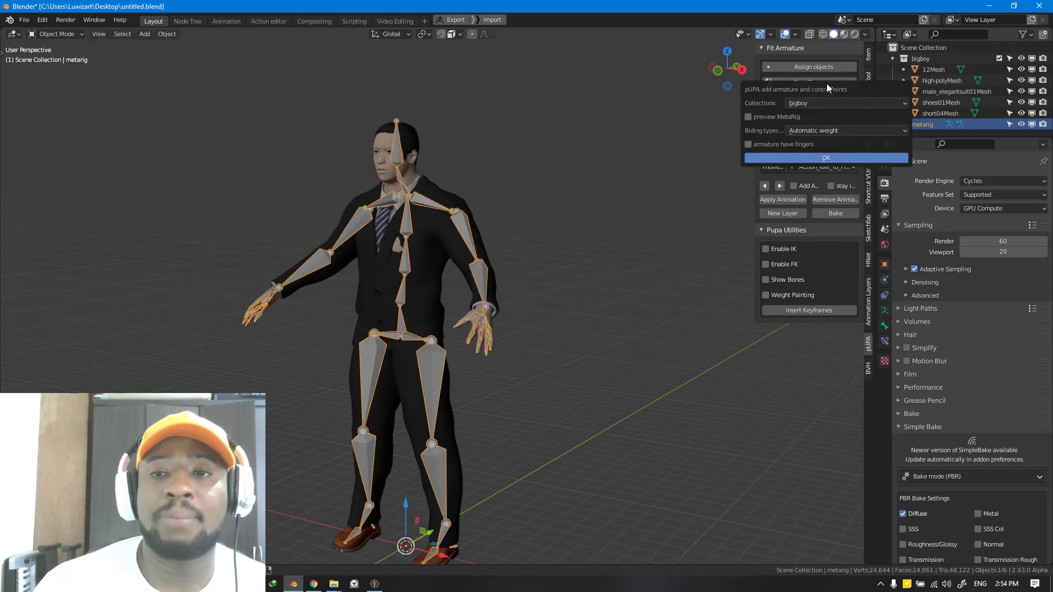
left_click(809, 133)
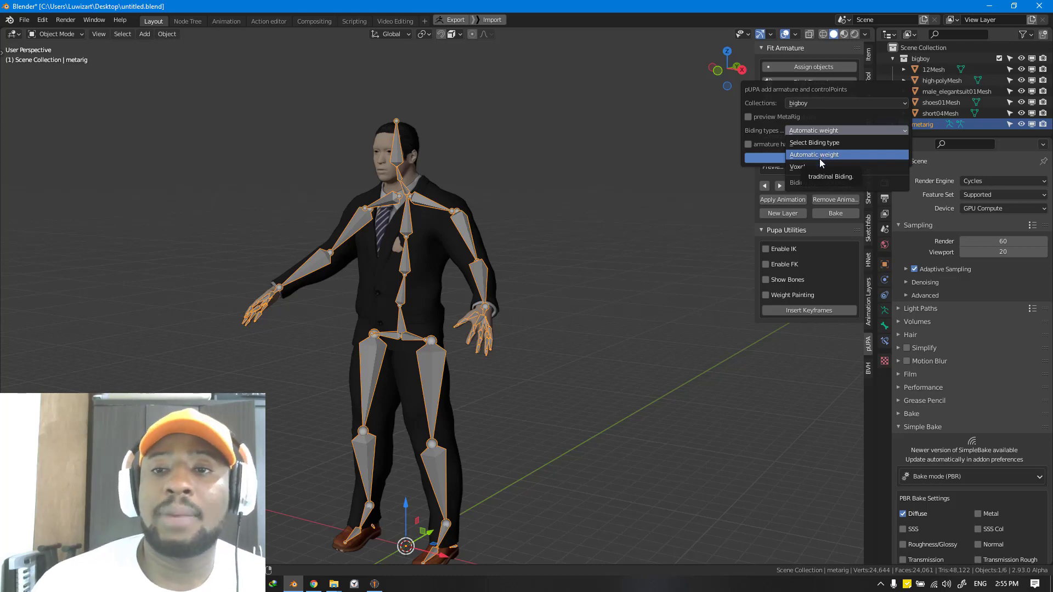
left_click(820, 103)
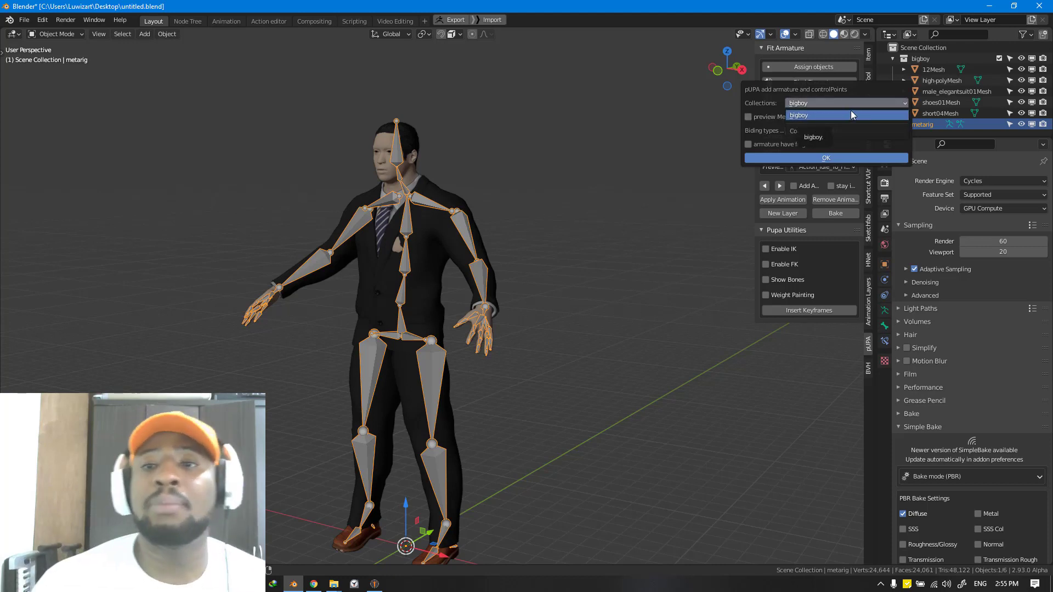
left_click(822, 131)
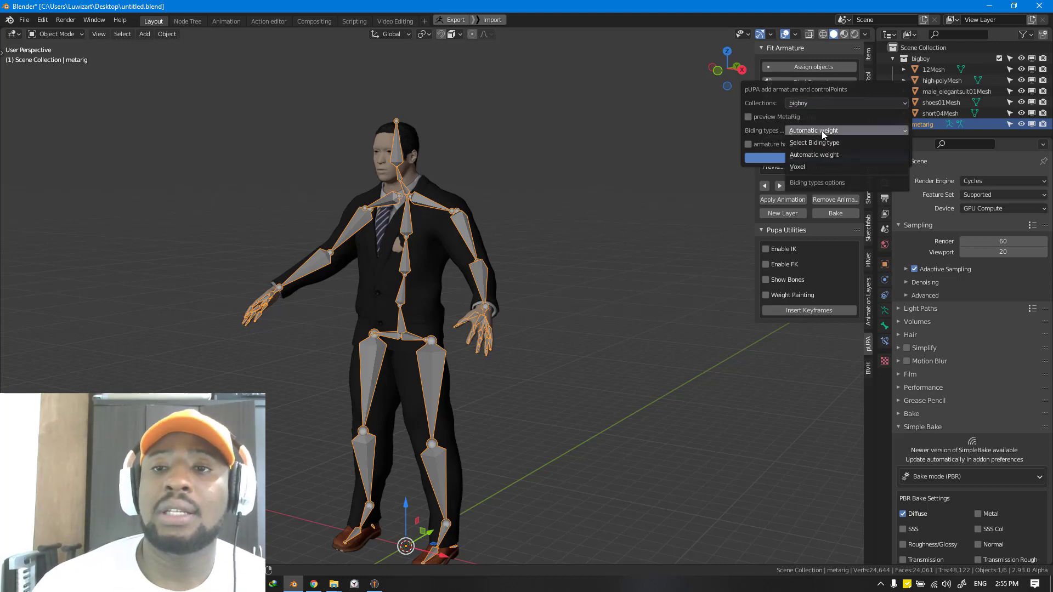
left_click(825, 145)
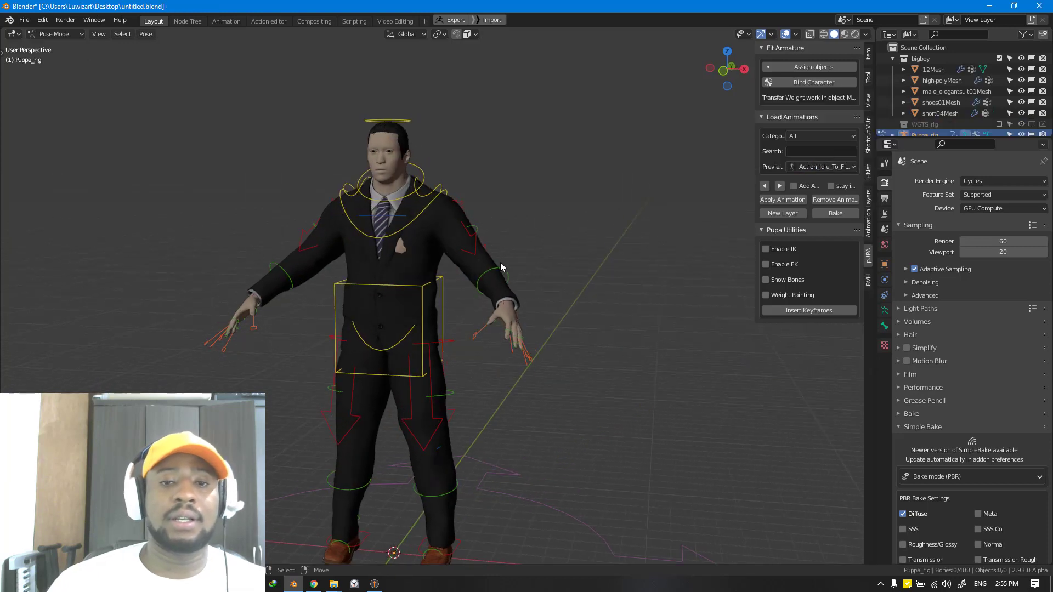
Test the rig by moving the left hand IK control and rotating the neck control, reverting both changes
left_click_drag(514, 313, 525, 178)
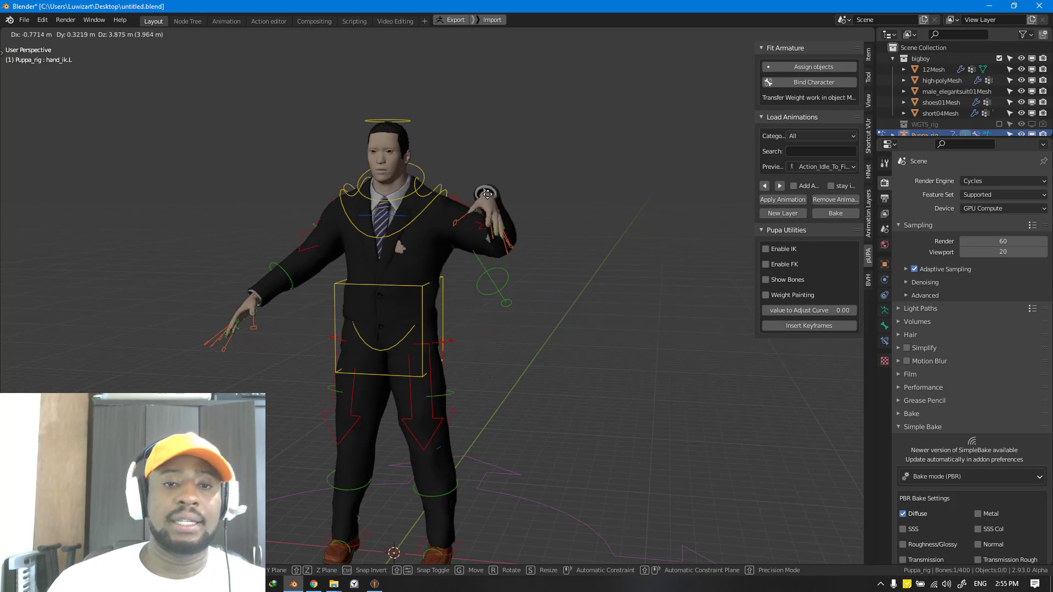
right_click(488, 195)
key("KP_1")
scroll(449, 272, "up", 4)
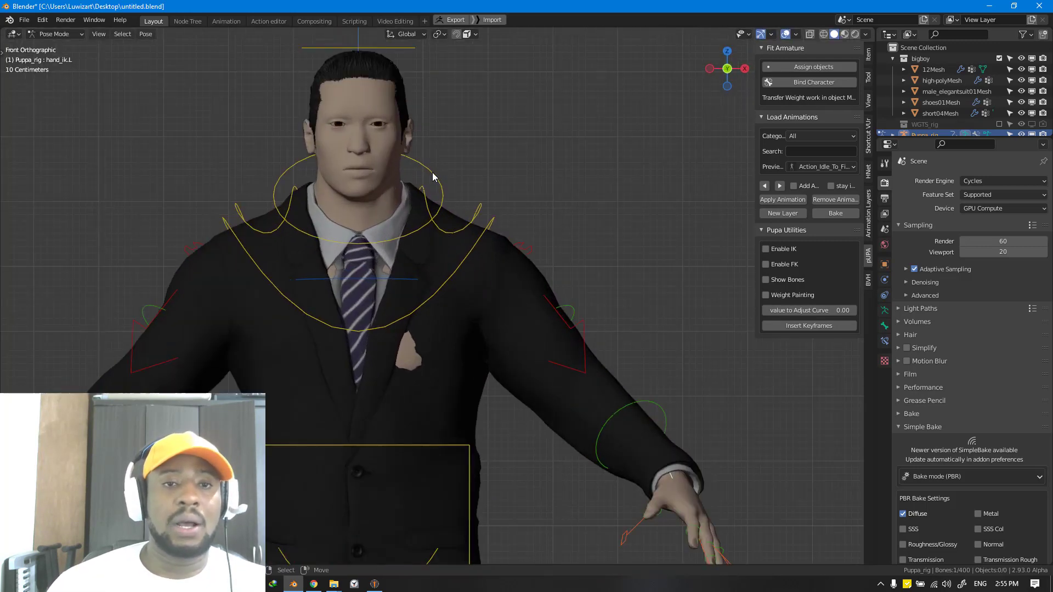
middle_click_drag(439, 222, 440, 225, "shift")
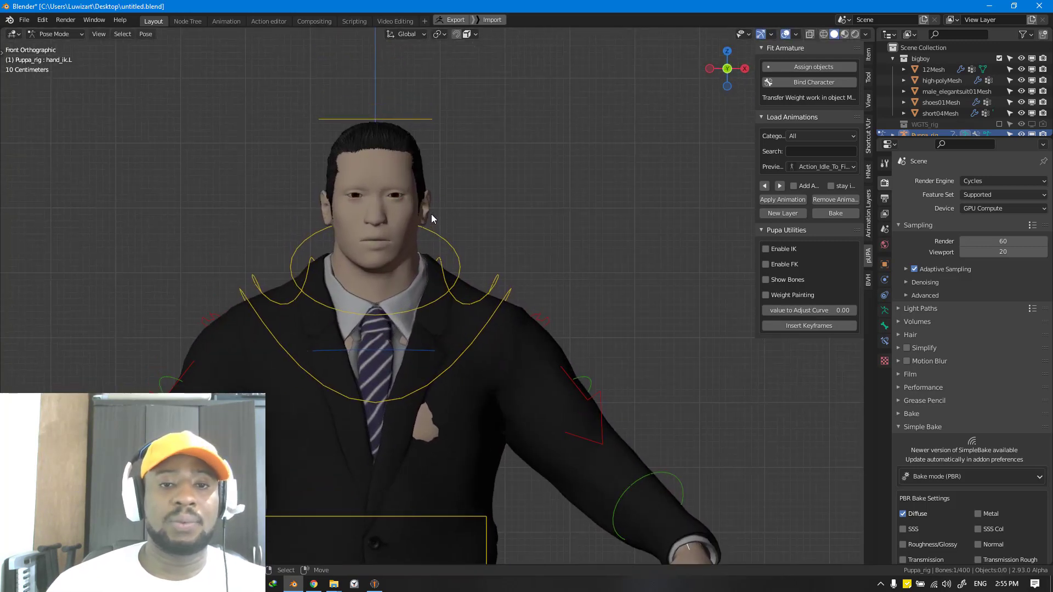
left_click(432, 231)
key("r")
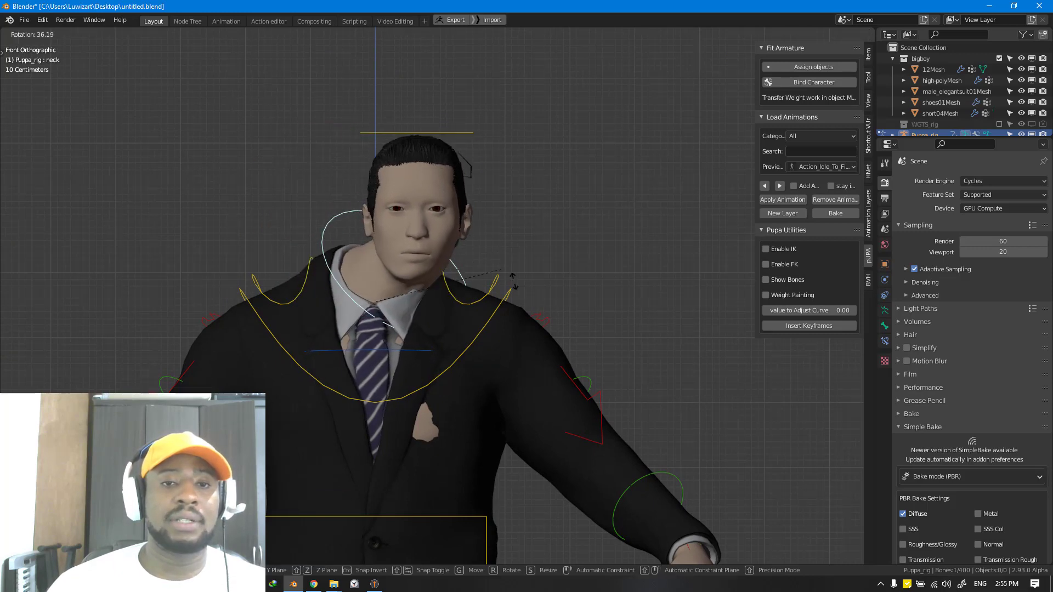
left_click(411, 154)
middle_click_drag(411, 154, 323, 206)
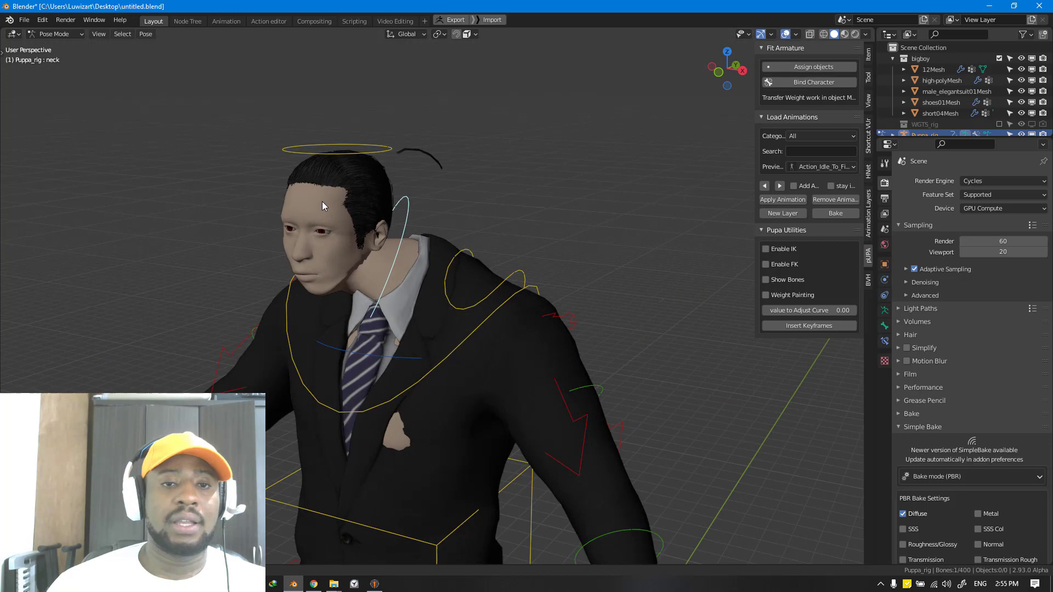
middle_click_drag(414, 153, 426, 159)
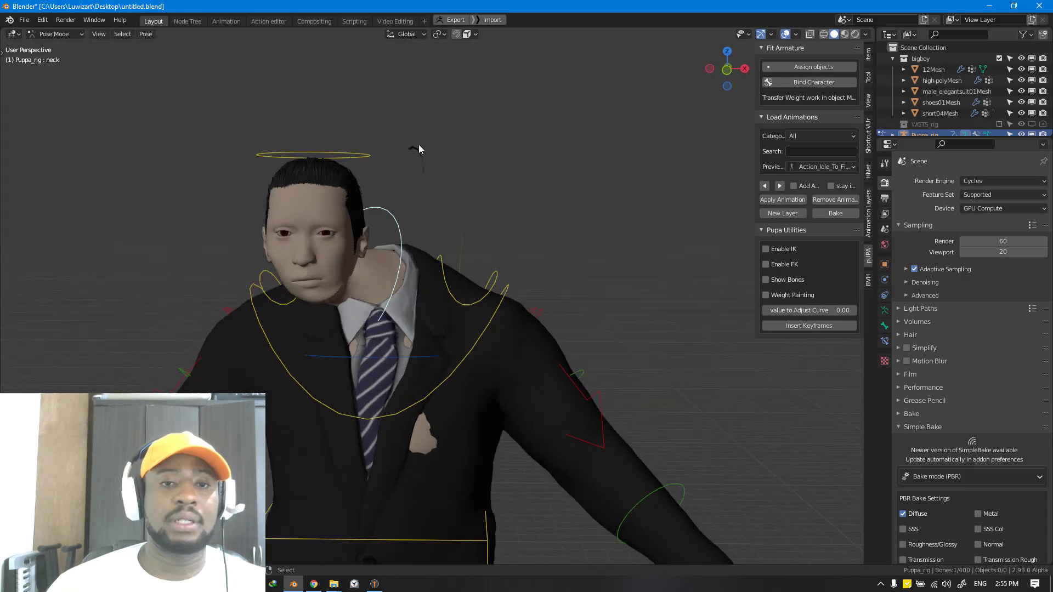
key("ctrl+z")
Rotate the torso control so the character bends forward in side view, and inspect the suit's deformation from behind
scroll(424, 204, "down", 2)
middle_click_drag(439, 463, 423, 320, "shift")
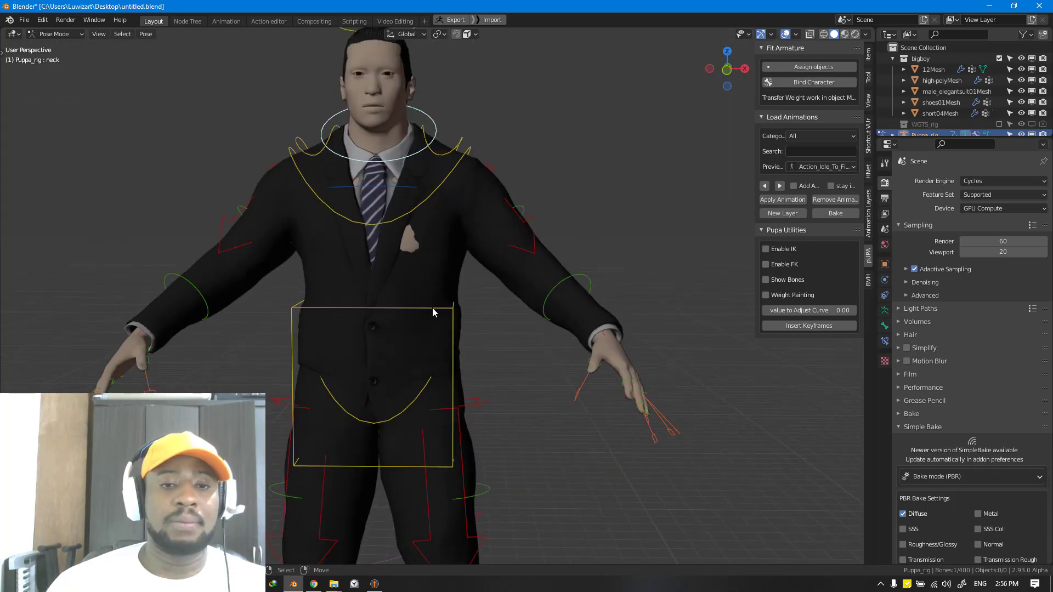
left_click(432, 307)
key("r")
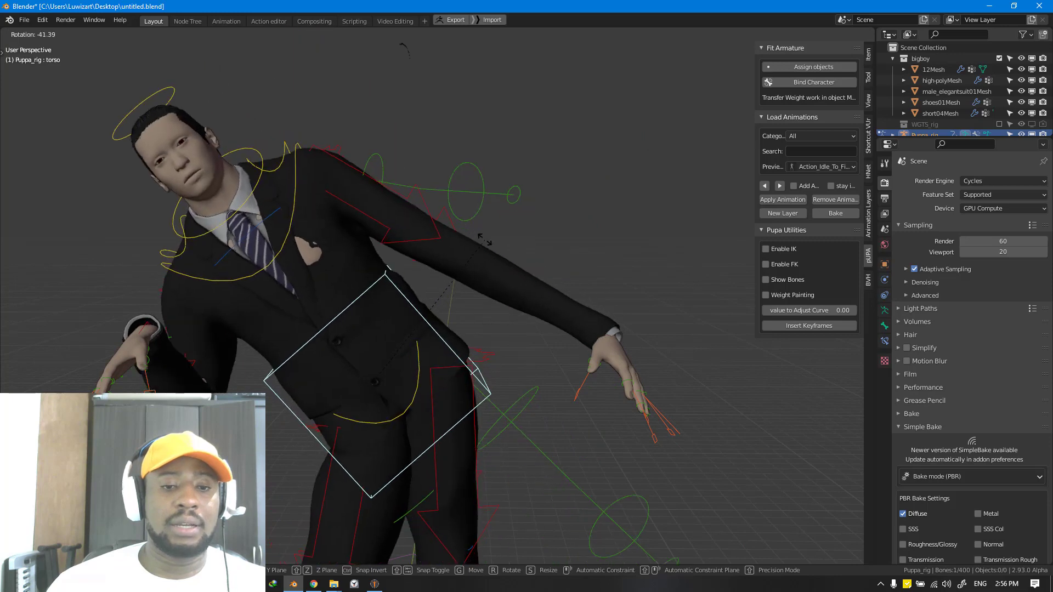
key("KP_1")
key("KP_3")
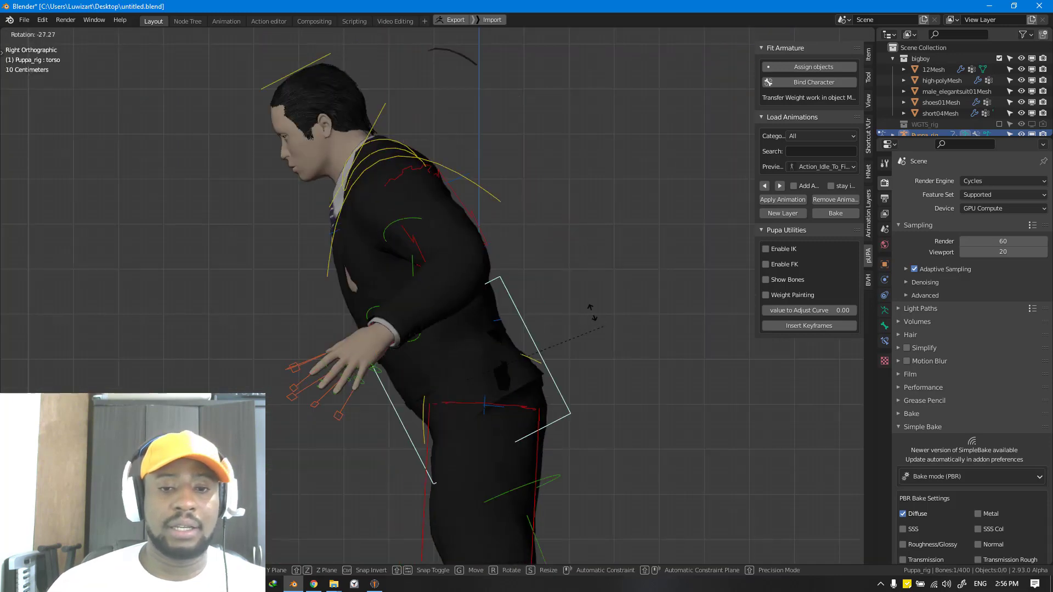
left_click(503, 282)
middle_click_drag(502, 281, 546, 325)
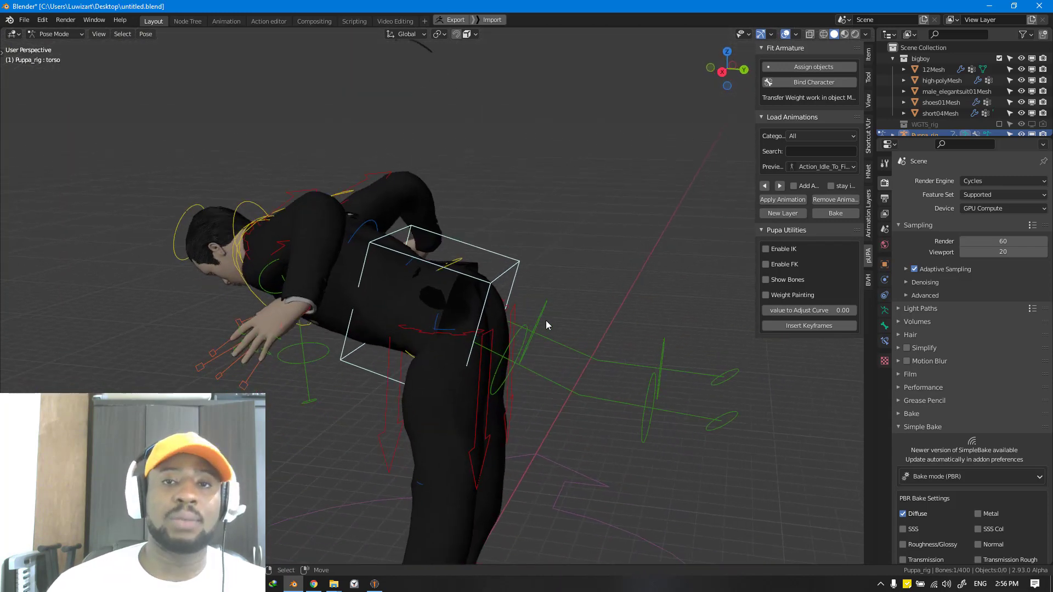
middle_click_drag(578, 357, 689, 216)
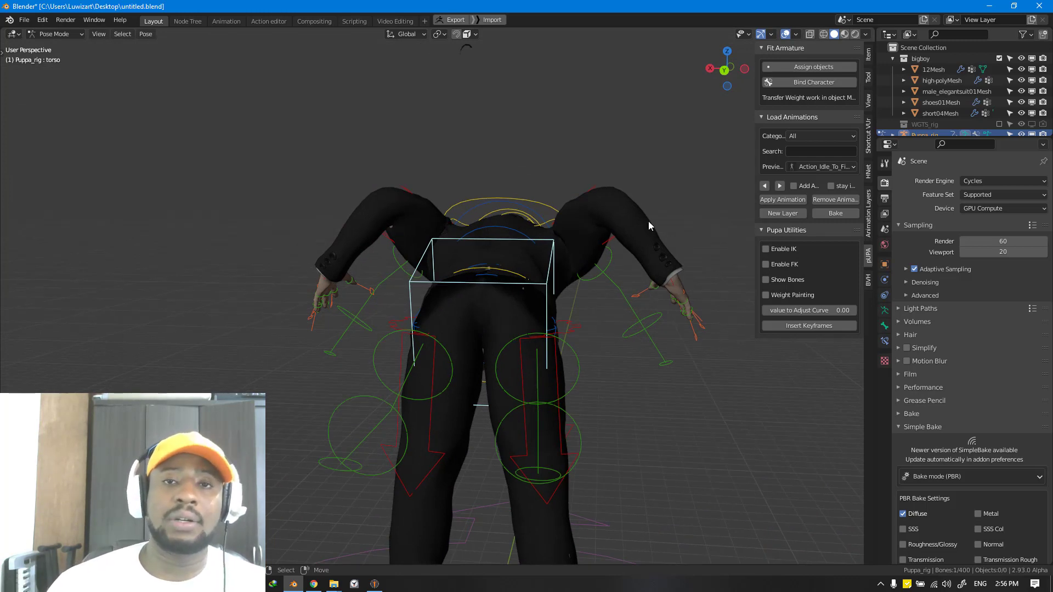
Undo the torso rotation and the character binding, going back to the unbound metarig
middle_click_drag(630, 222, 584, 238)
key("ctrl+z")
key("ctrl+z")
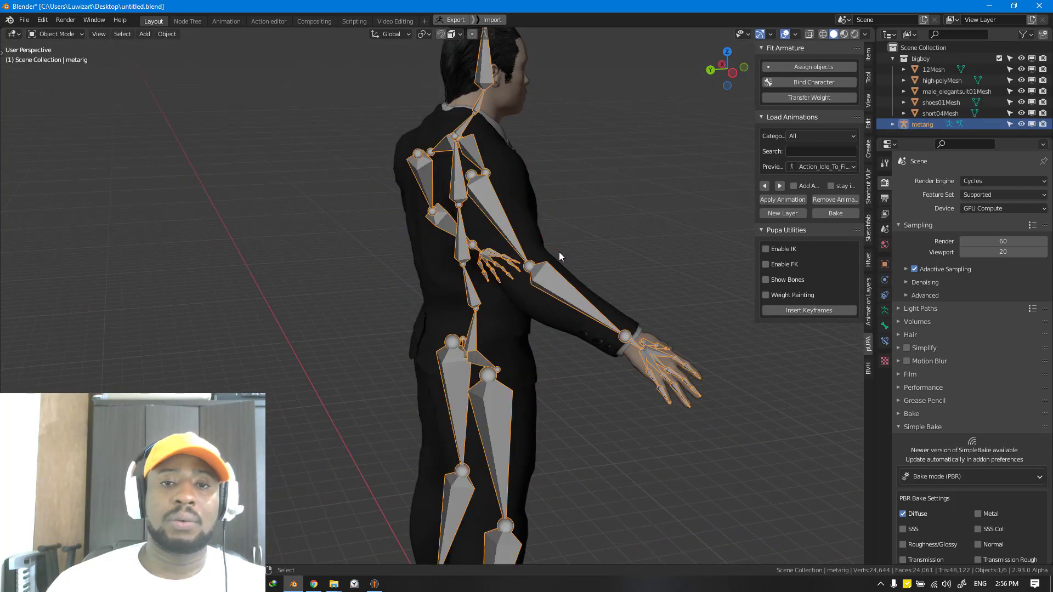
Try the Voxel binding type with a voxel size of 2.00 in the Bind Character options, and dismiss them without binding
key("KP_1")
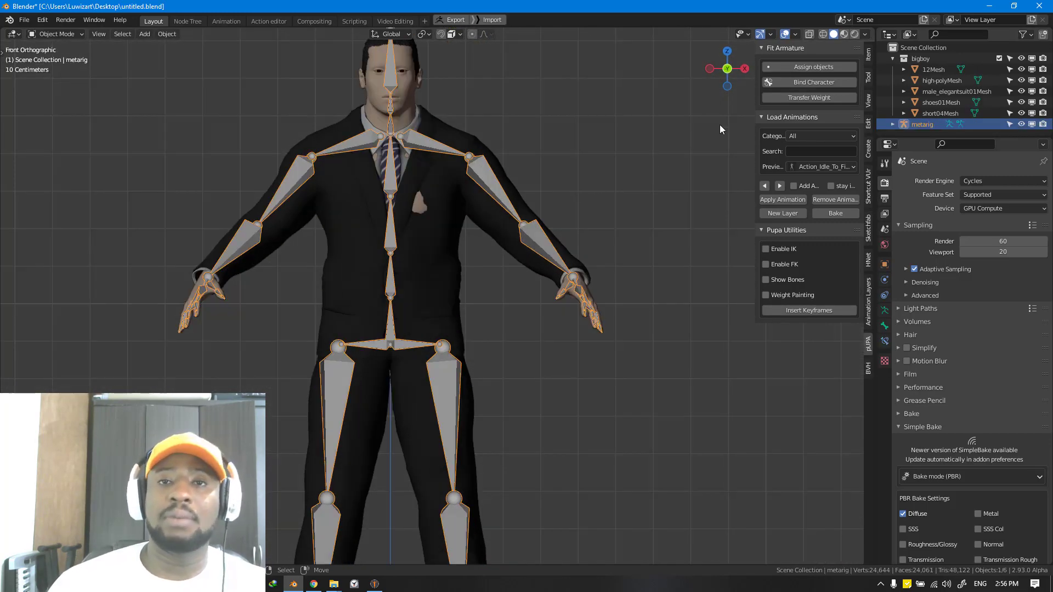
left_click(798, 82)
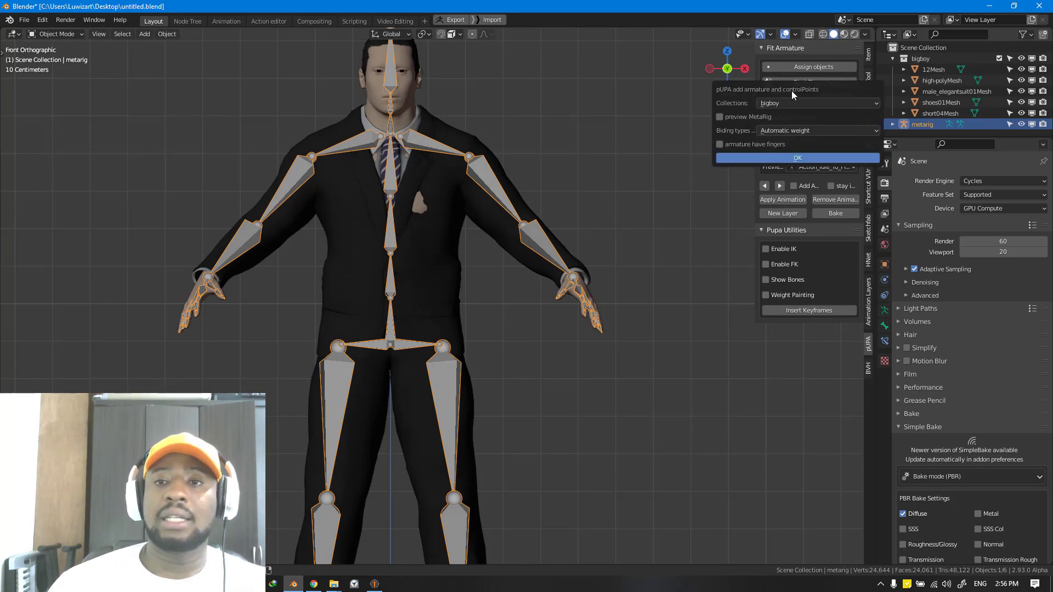
left_click(785, 130)
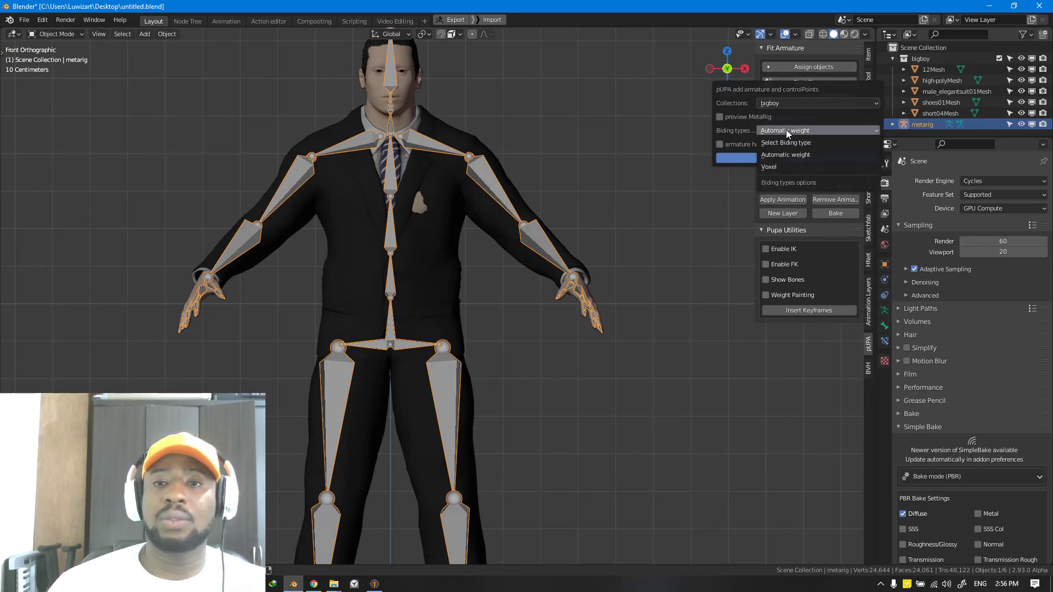
left_click(783, 168)
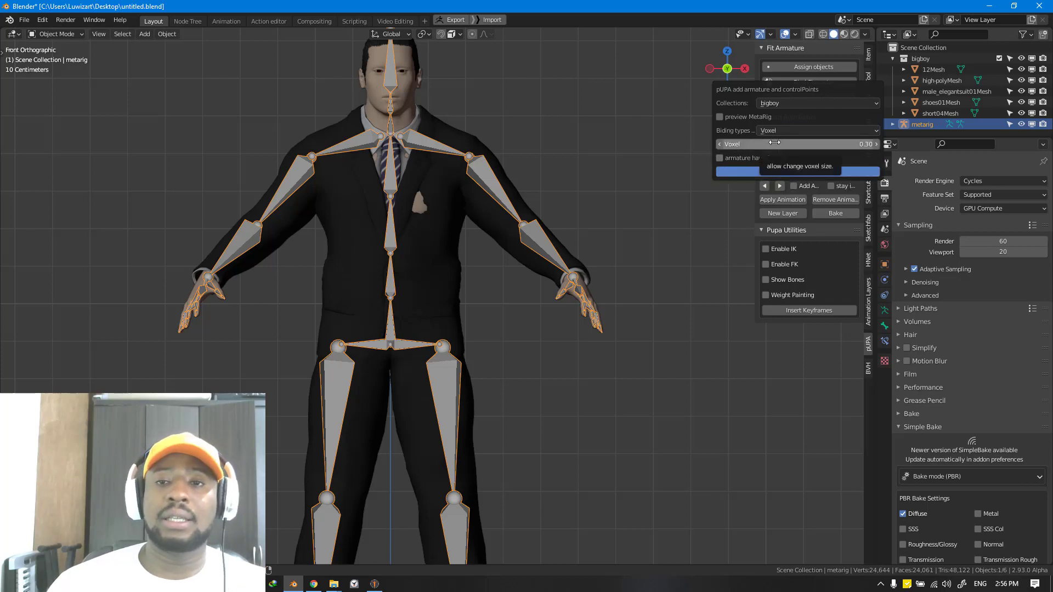
left_click_drag(797, 144, 856, 144)
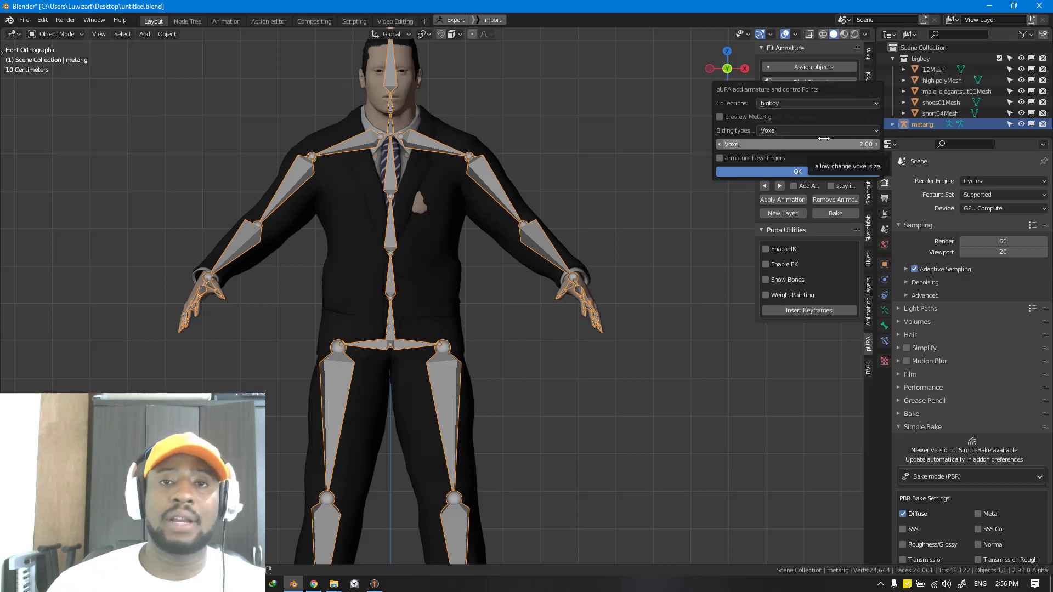
left_click(607, 159)
Add a monkey mesh beside the character's head
middle_click_drag(578, 179, 440, 212, "shift")
key("shift+a")
mouse_move(553, 121)
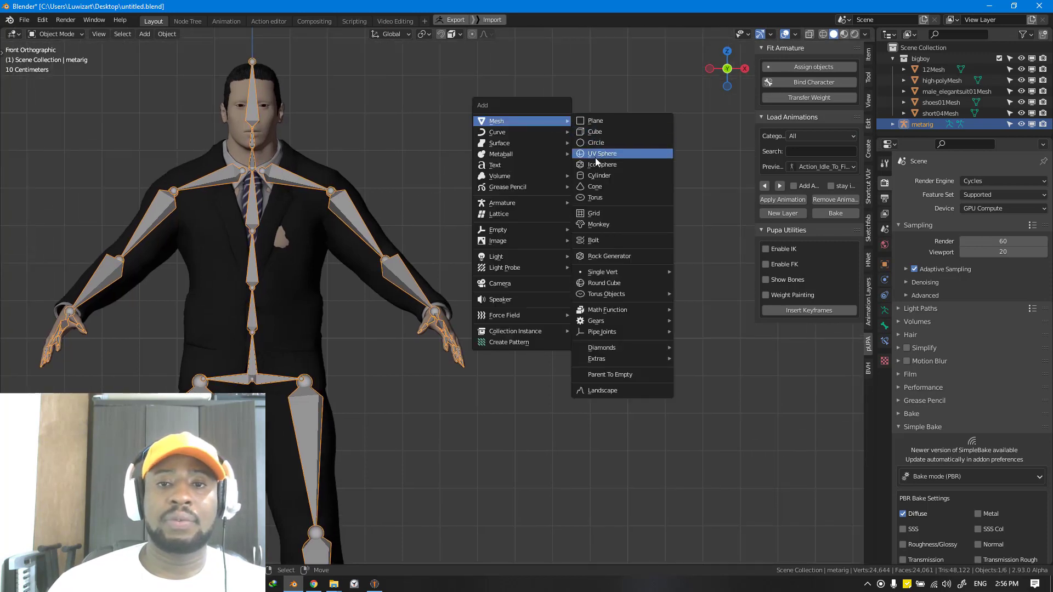
left_click(591, 224)
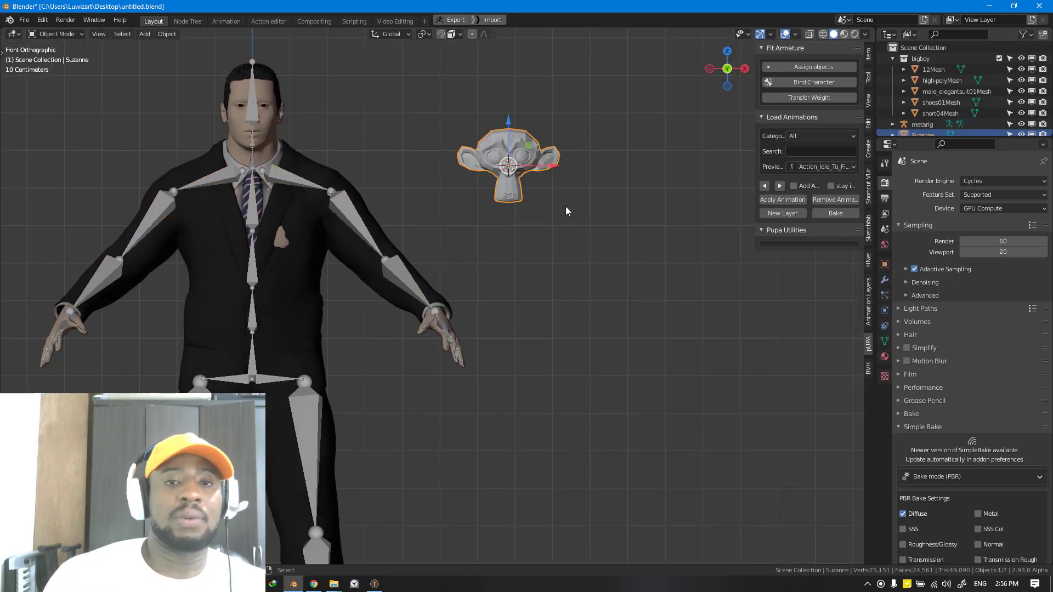
Examine the monkey head's mesh topology in edit mode and return to object mode
middle_click_drag(564, 206, 546, 246, "shift")
scroll(581, 202, "up", 3)
scroll(581, 202, "down", 3)
middle_click_drag(581, 202, 509, 225)
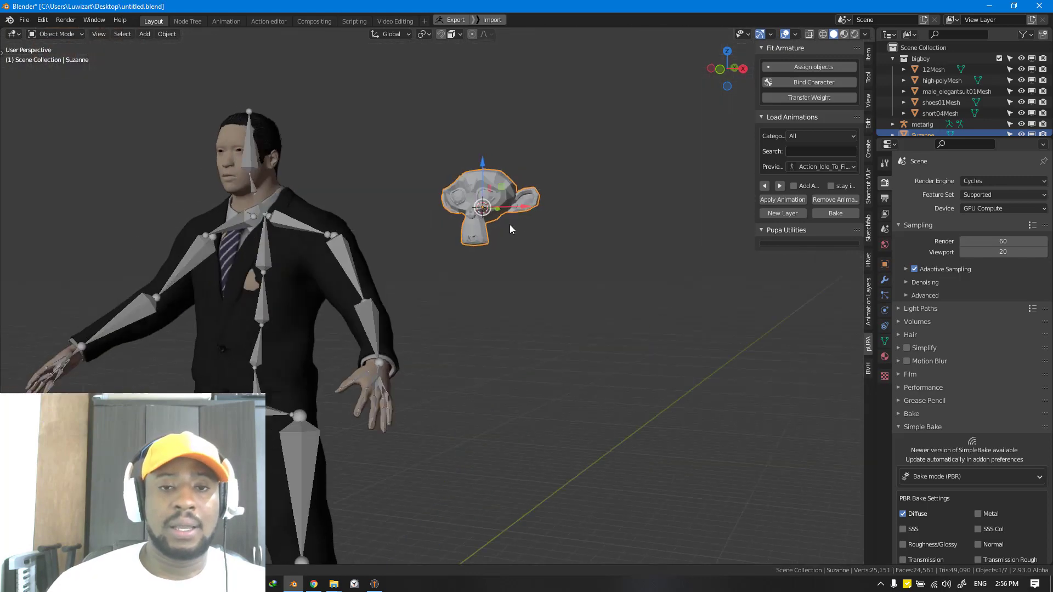
scroll(516, 217, "up", 2)
key("Tab")
middle_click_drag(533, 190, 524, 231, "shift")
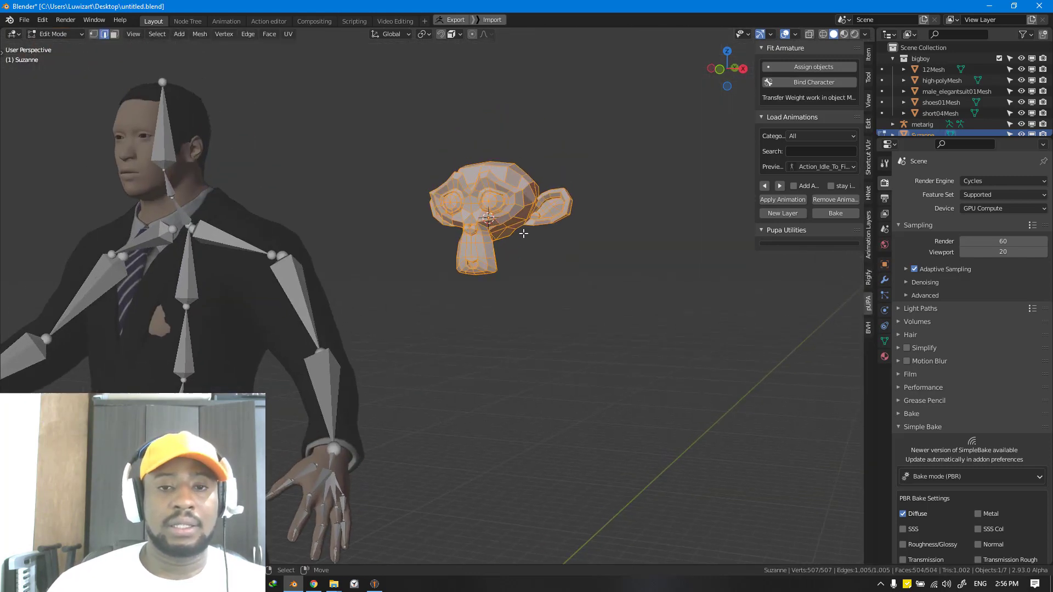
key("Tab")
Add a Remesh modifier to the monkey head and inspect the remeshed surface up close
key("KP_1")
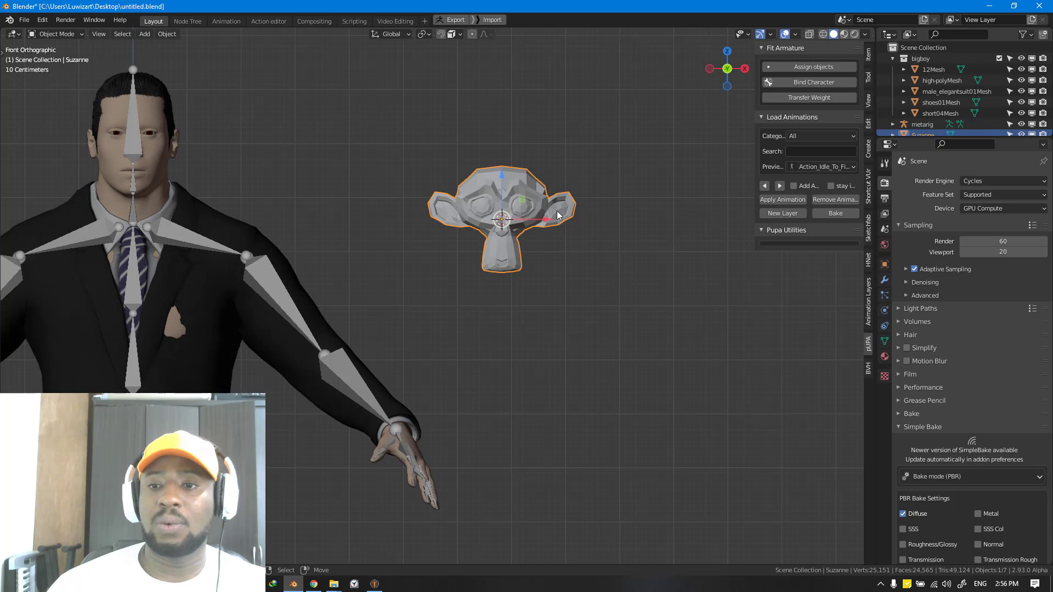
left_click(882, 279)
left_click(934, 181)
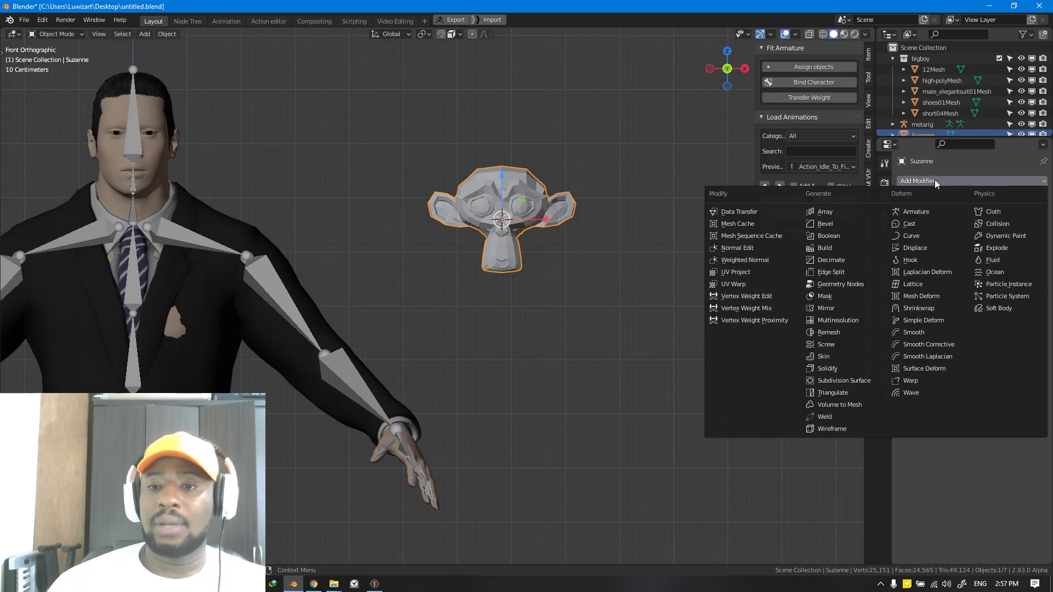
left_click(851, 331)
middle_click_drag(658, 279, 630, 321)
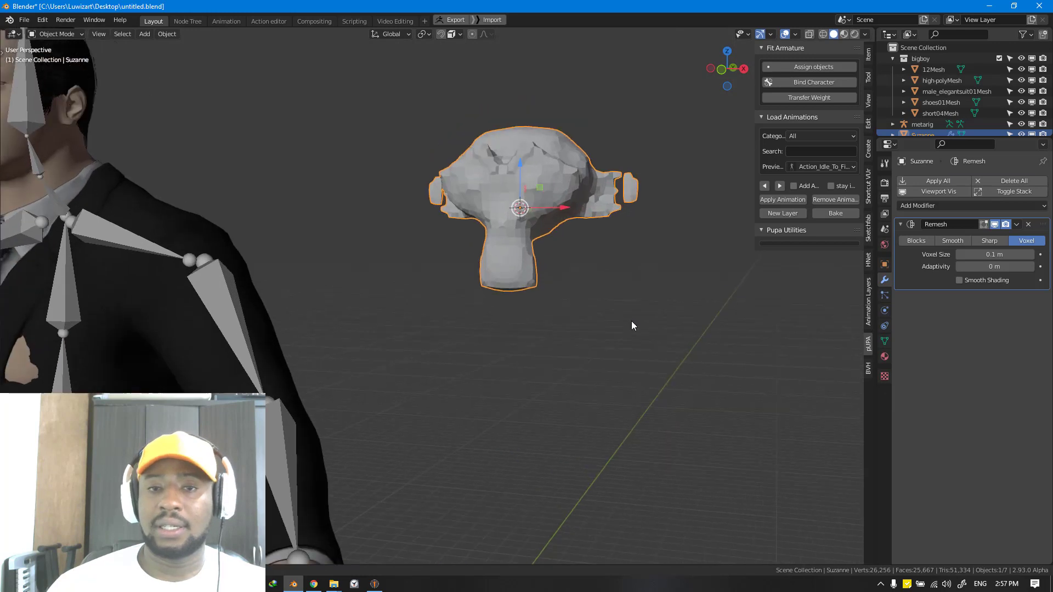
scroll(630, 320, "up", 4)
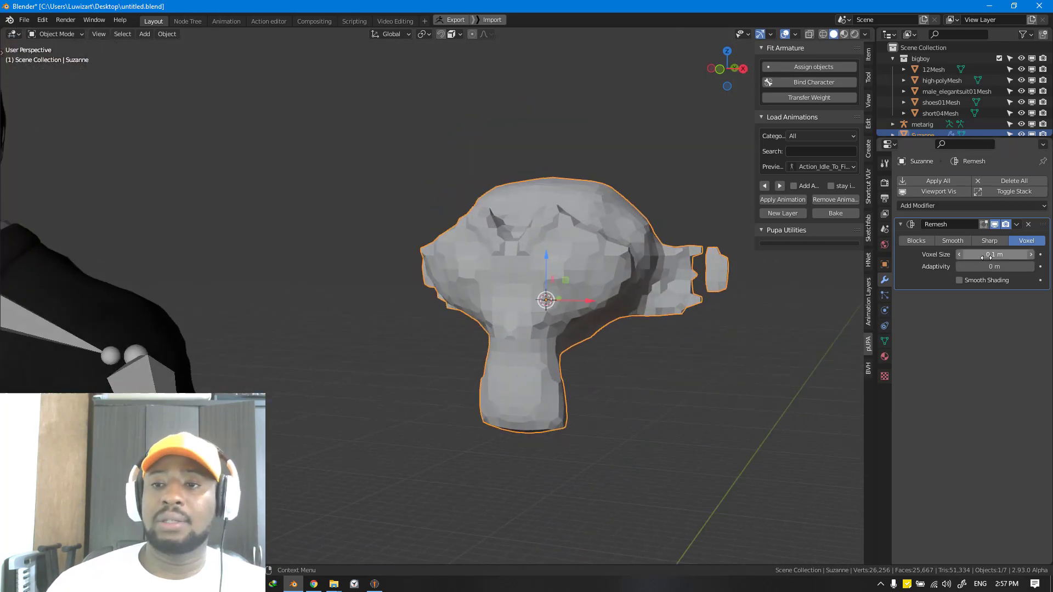
middle_click_drag(590, 287, 620, 302)
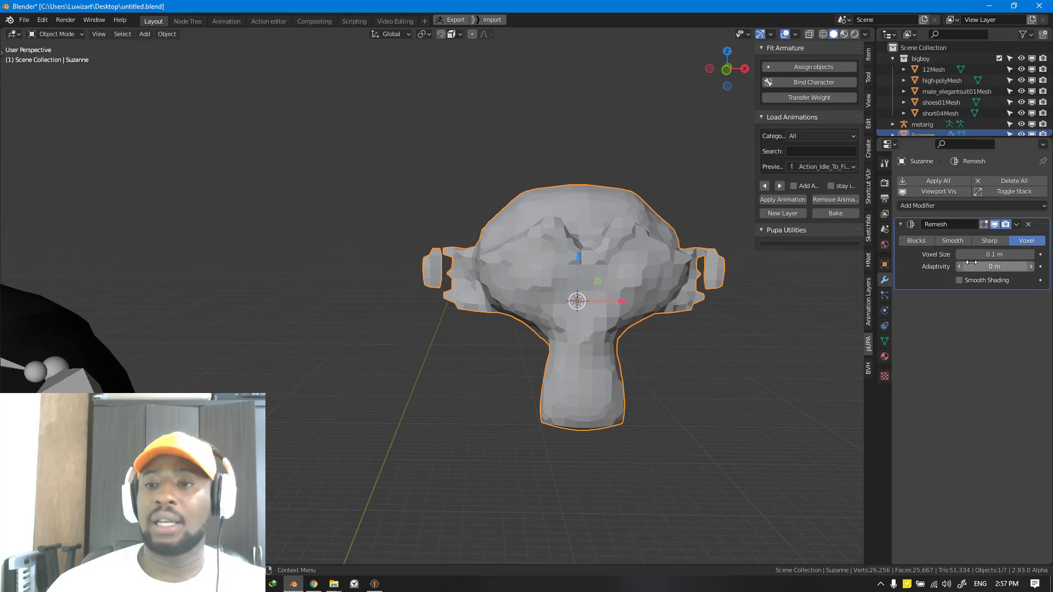
Set the Remesh modifier's voxel size to 1 m
left_click(1010, 256)
type("1")
key("Return")
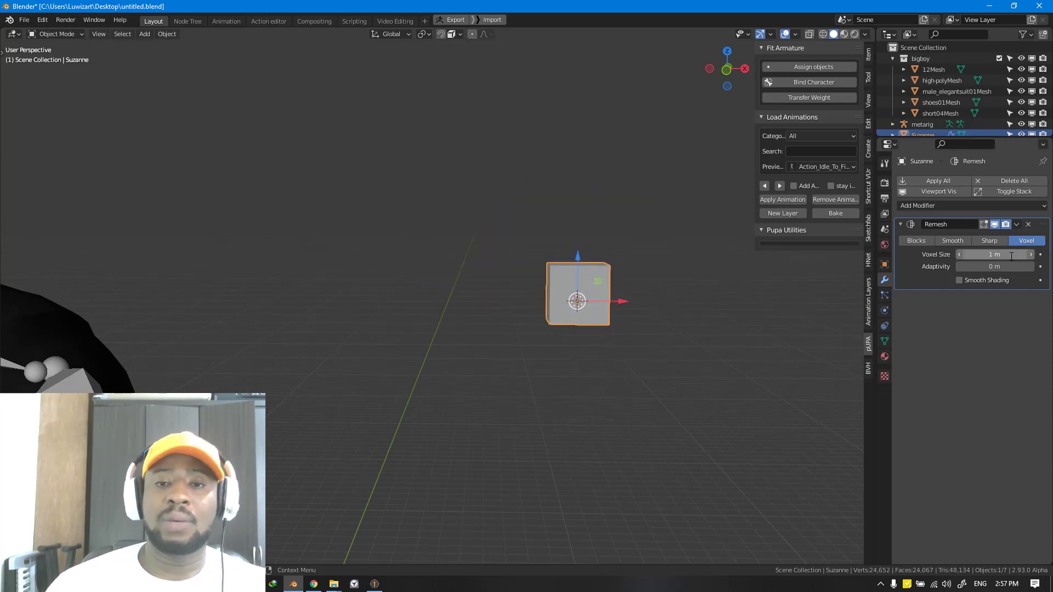
Set the Remesh modifier's voxel size on the monkey head to 0.5 m
left_click(1012, 258)
type("0.5")
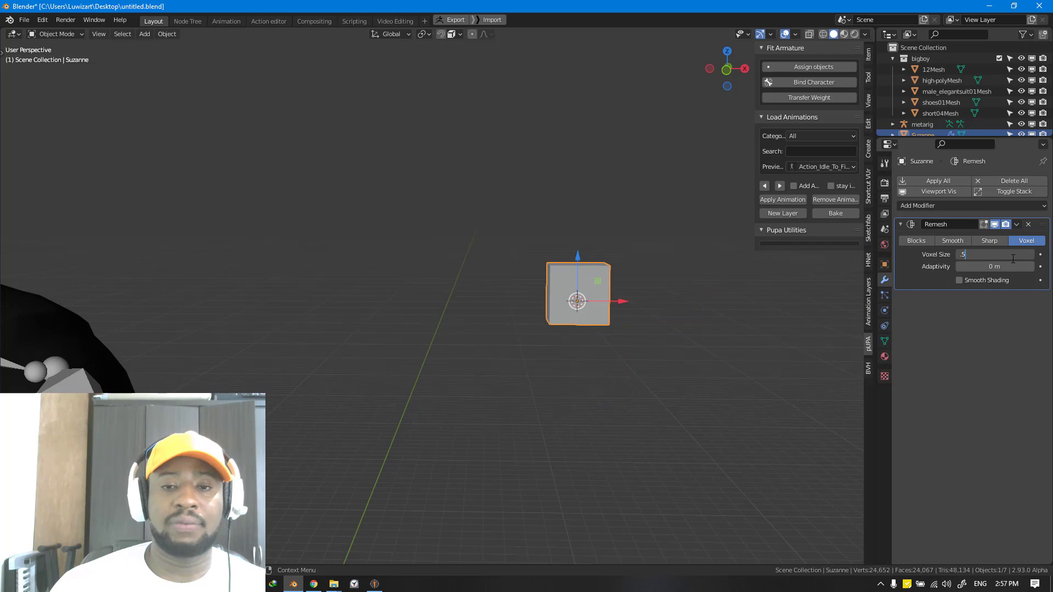
key("Return")
middle_click_drag(698, 247, 682, 246)
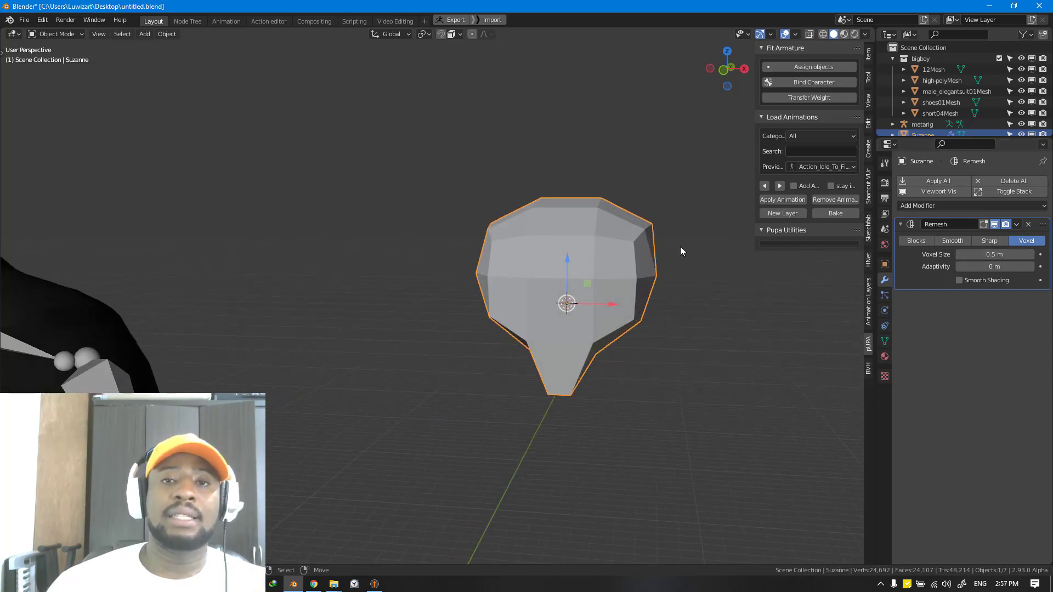
scroll(679, 246, "down", 3)
Review the Bind Character options without binding, and examine the character's arm and hand up close
left_click(834, 84)
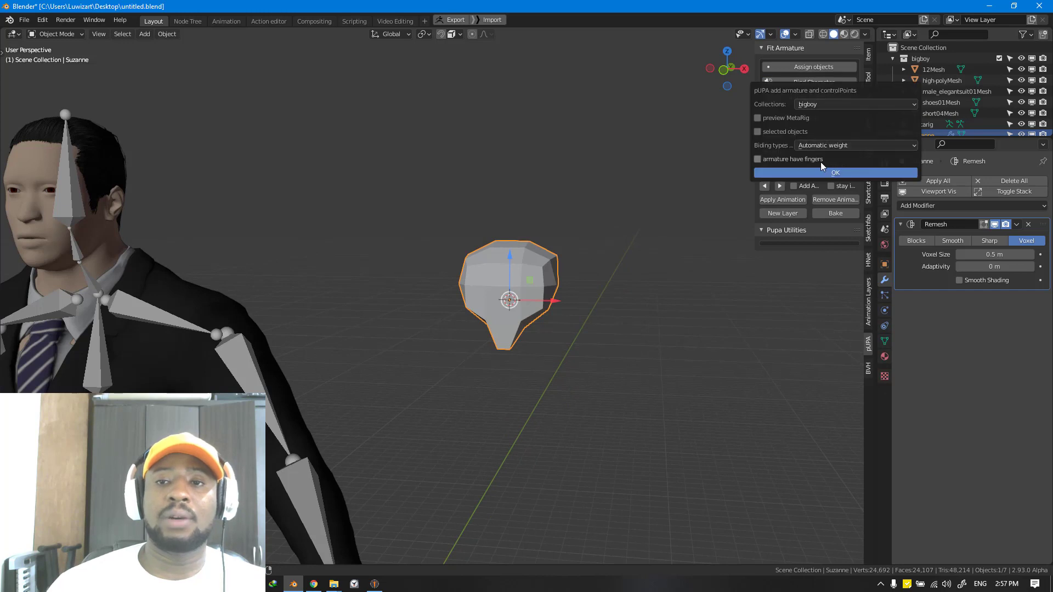
left_click(200, 318)
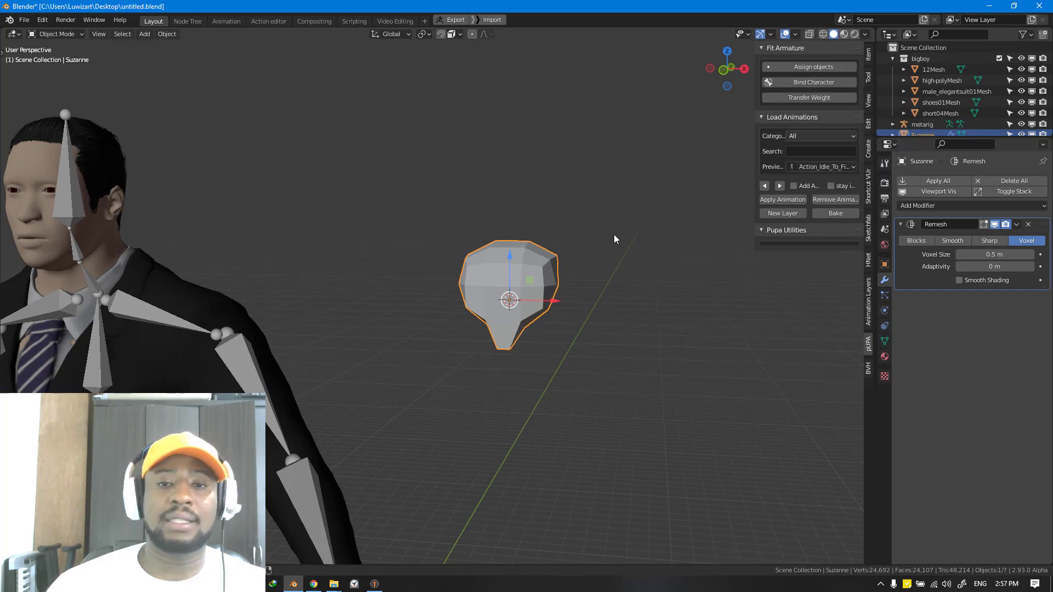
middle_click_drag(537, 256, 560, 157, "shift")
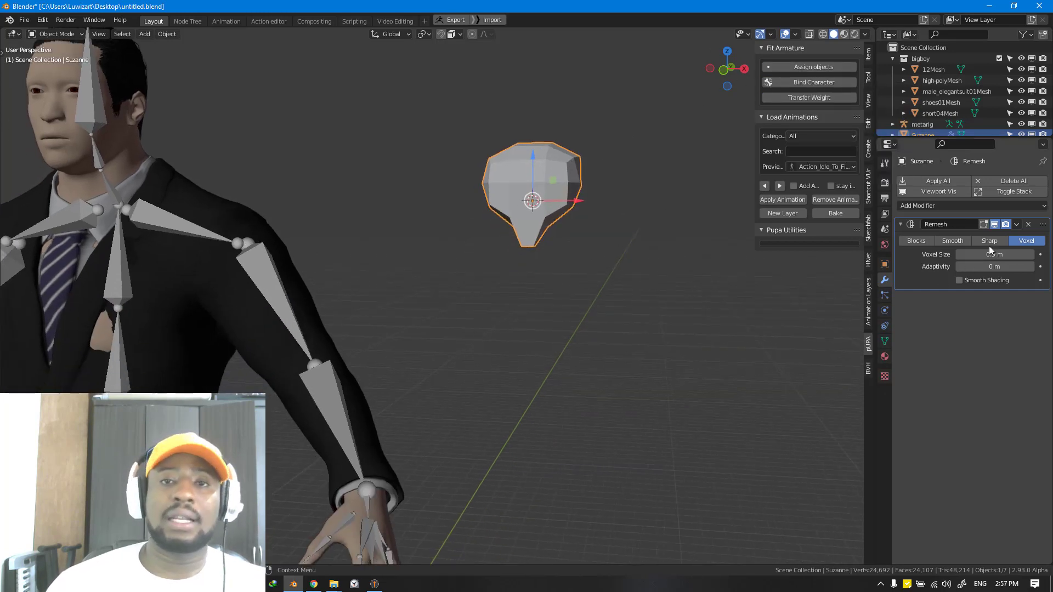
middle_click_drag(356, 447, 385, 305, "shift")
scroll(385, 350, "up", 1)
middle_click_drag(387, 351, 373, 348)
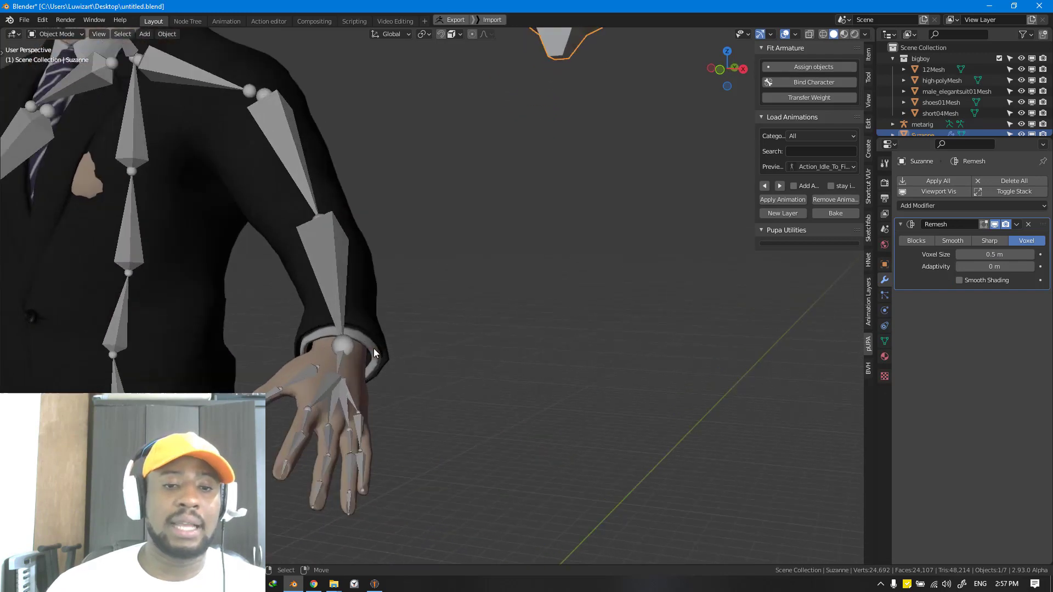
scroll(374, 347, "up", 2)
left_click(324, 407)
left_click(323, 407)
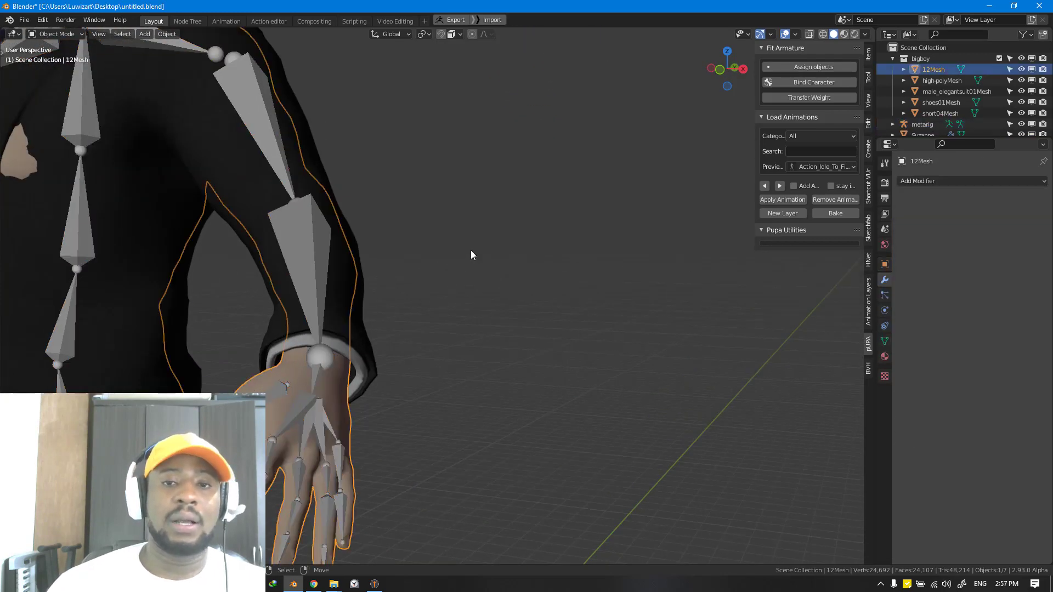
Reselect the monkey head and set its Remesh voxel size to 0.06 m
scroll(470, 250, "down", 1)
left_click(570, 67)
left_click(567, 54)
key("KP_1")
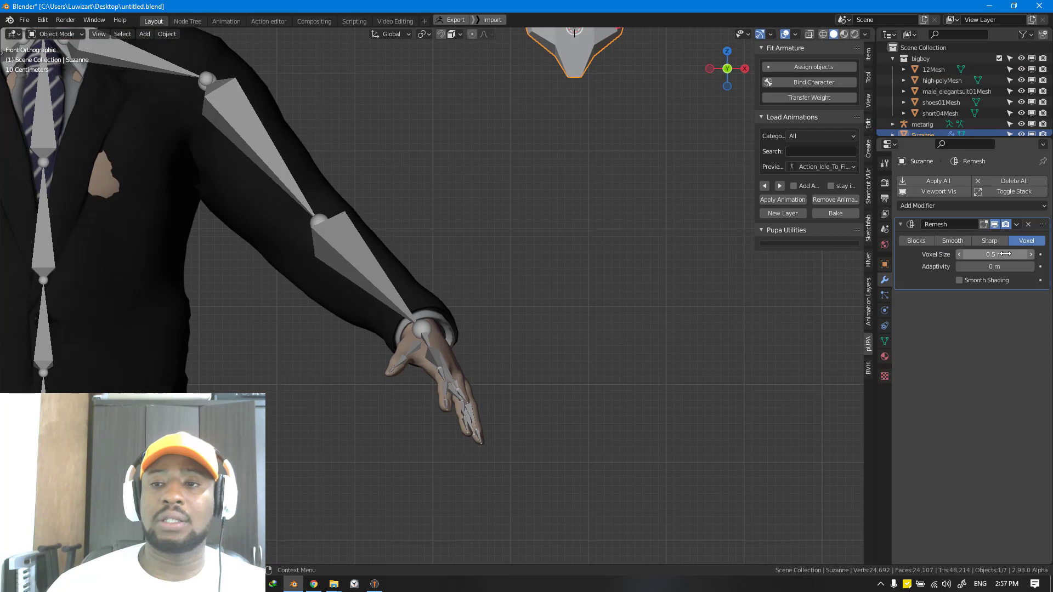
double_click(999, 254)
type("0.06")
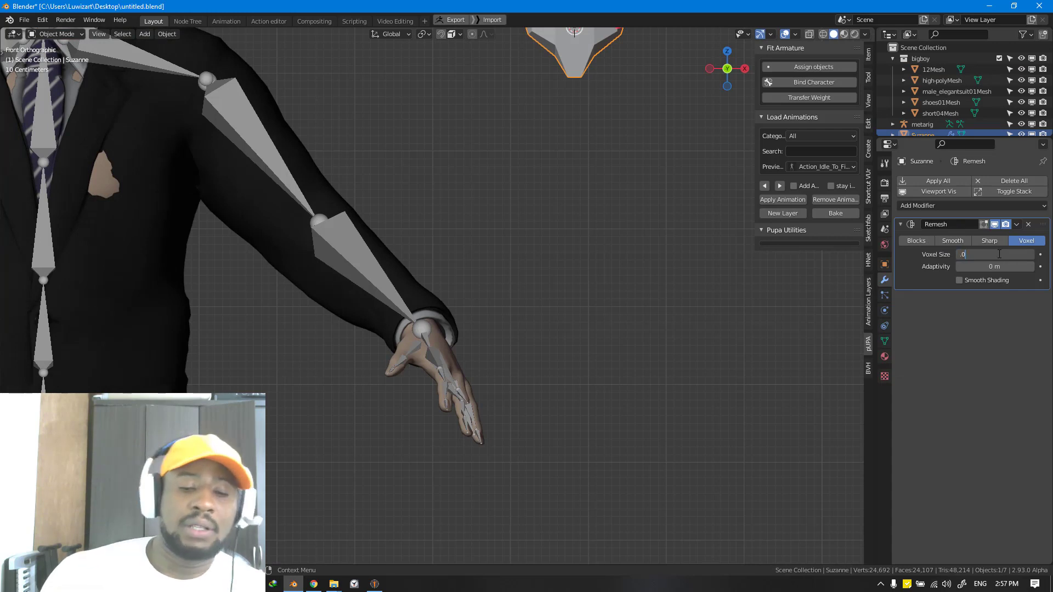
key("Return")
middle_click_drag(679, 175, 563, 315, "shift")
Set the monkey head's Remesh voxel size to 0.01 m and inspect the resulting surface
double_click(985, 253)
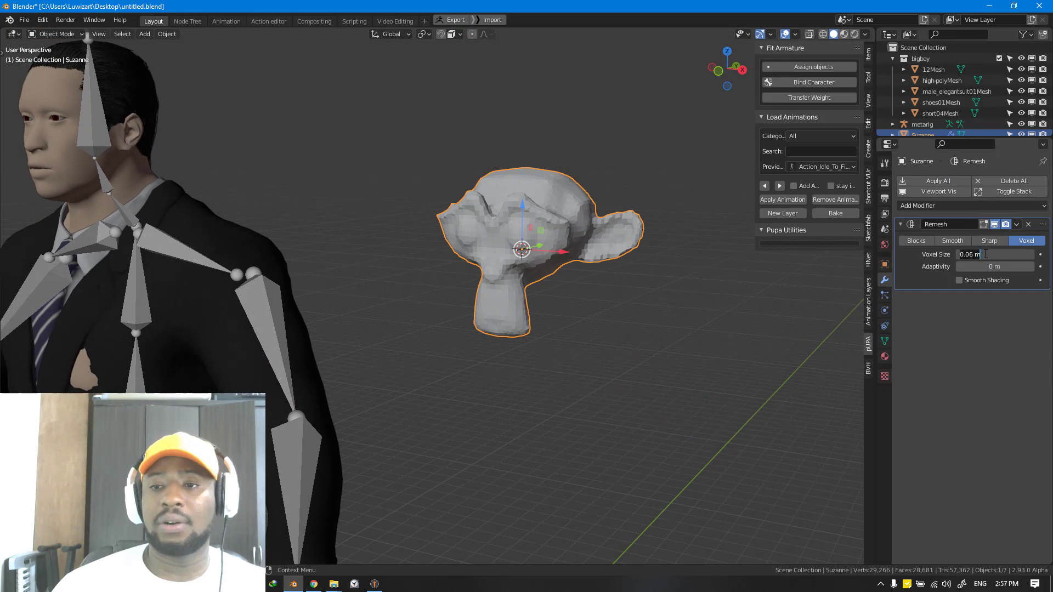
key("BackSpace")
key("BackSpace")
key("BackSpace")
type("1")
key("Return")
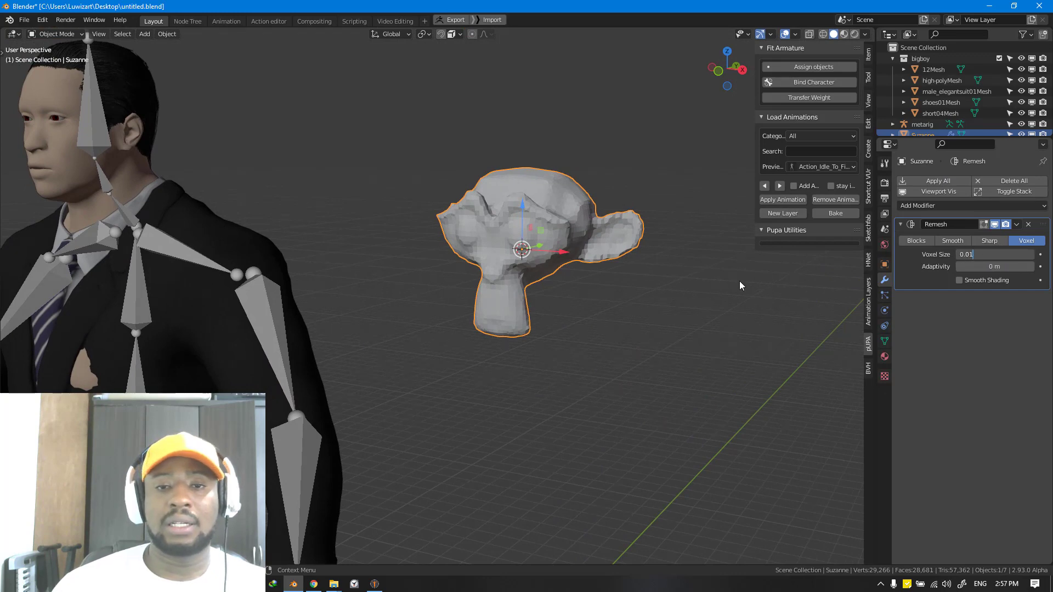
middle_click_drag(558, 284, 639, 259)
scroll(639, 258, "up", 2)
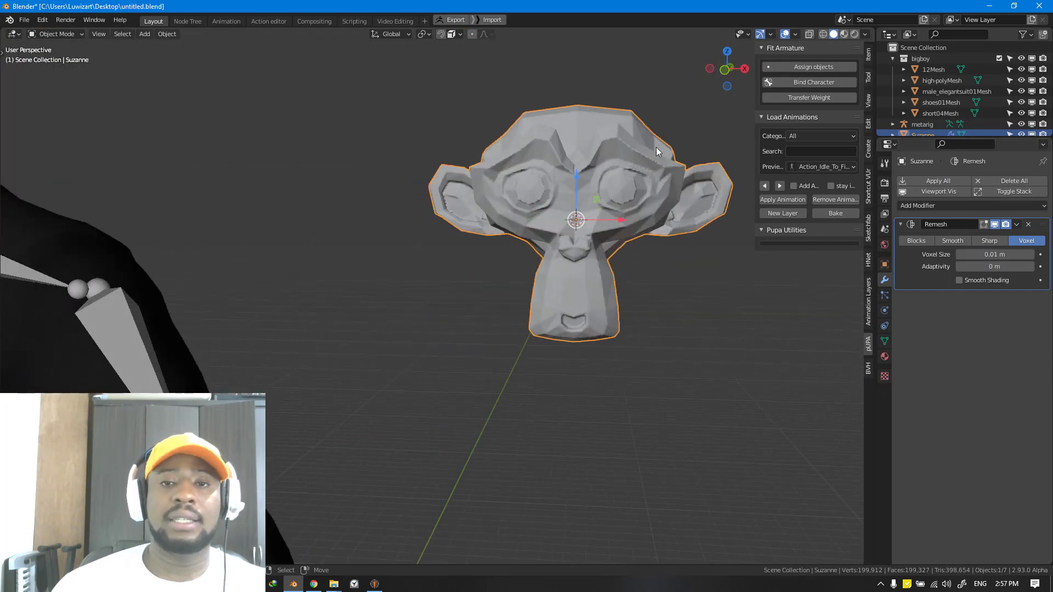
right_click(681, 105)
left_click(681, 105)
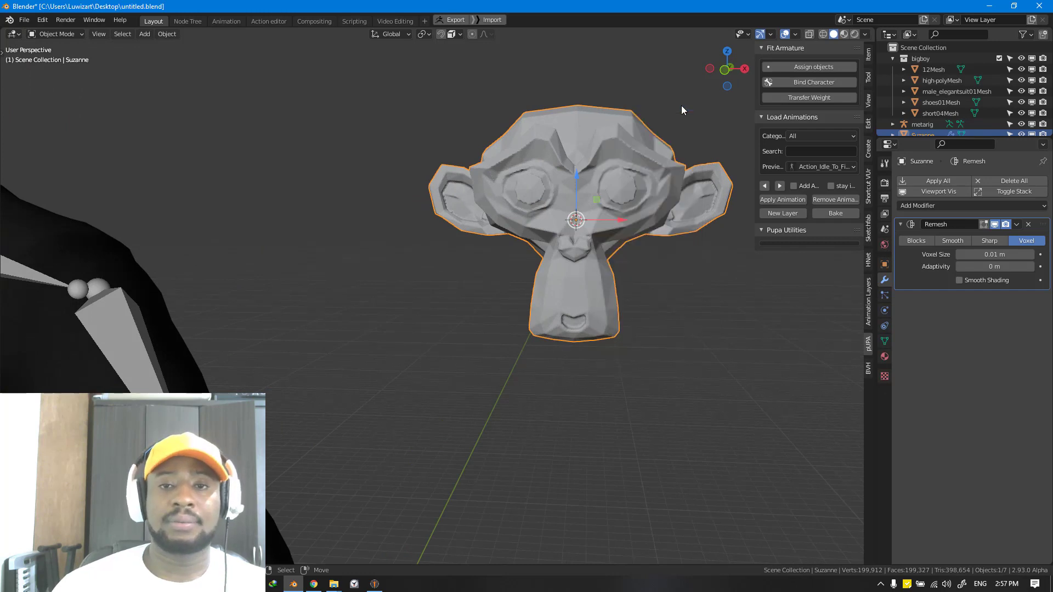
middle_click_drag(681, 105, 607, 219)
key("KP_1")
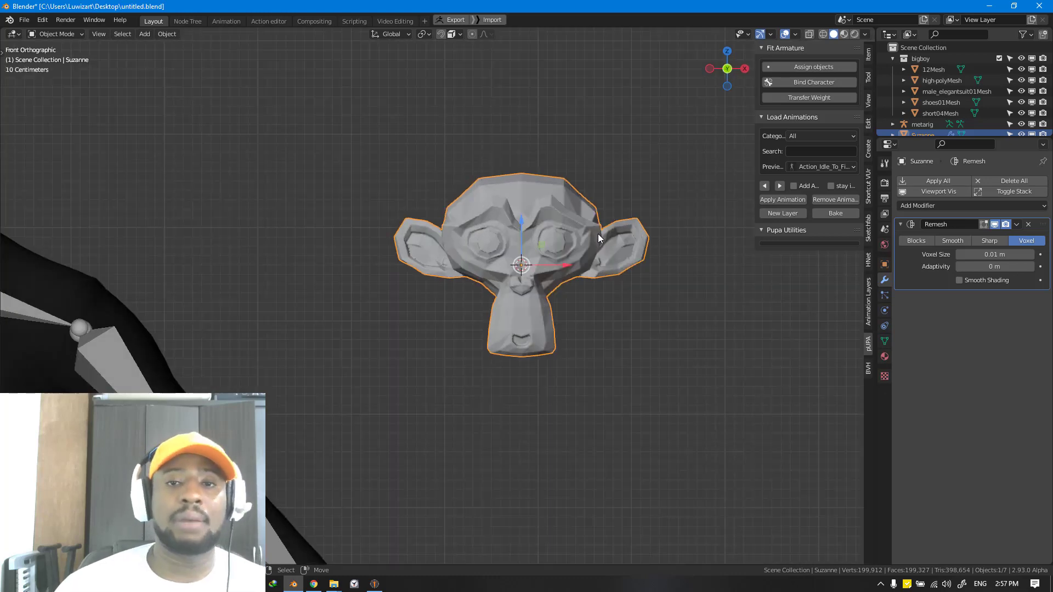
Delete the monkey head from the scene
middle_click_drag(597, 233, 560, 187)
key("alt+z")
key("shift+z")
key("x")
left_click(531, 226)
Bind the bigboy collection to the metarig armature using the Voxel binding type with a voxel value of 0.05
left_click(360, 256)
scroll(361, 256, "down", 3)
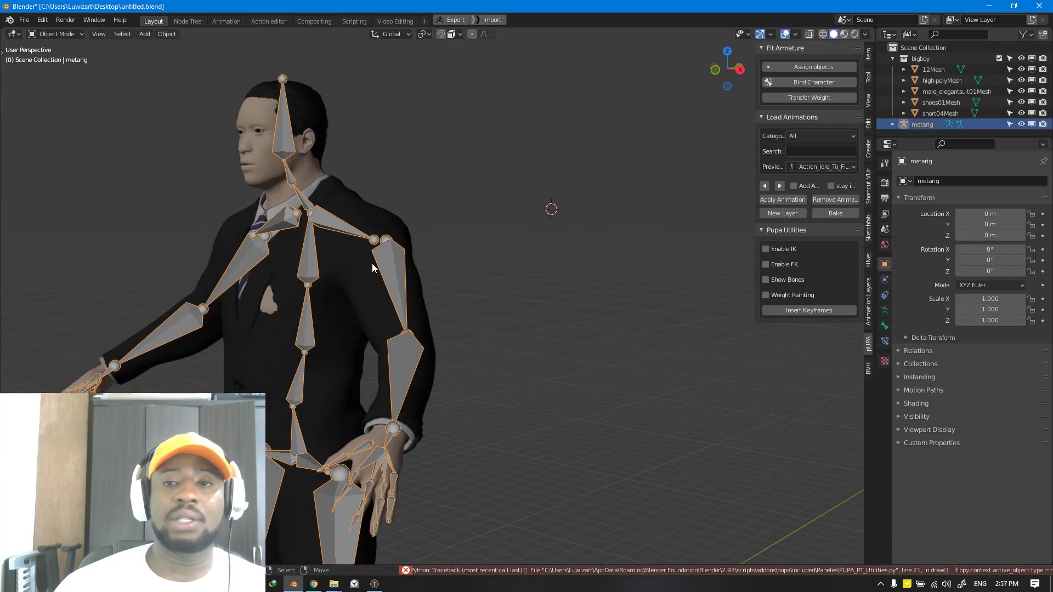
middle_click_drag(372, 263, 431, 254)
scroll(353, 297, "down", 2)
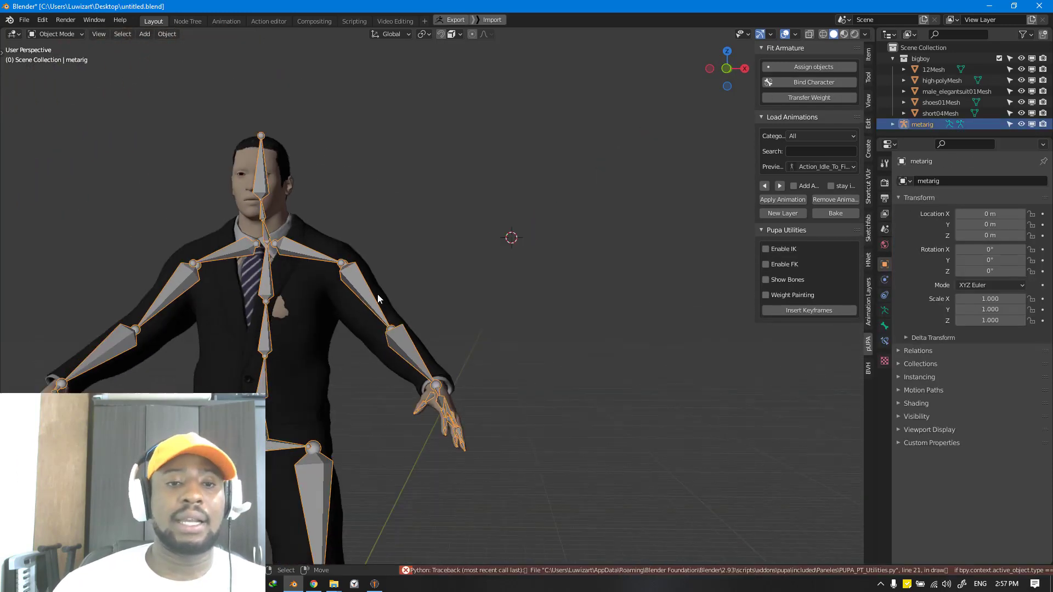
middle_click_drag(377, 296, 372, 217)
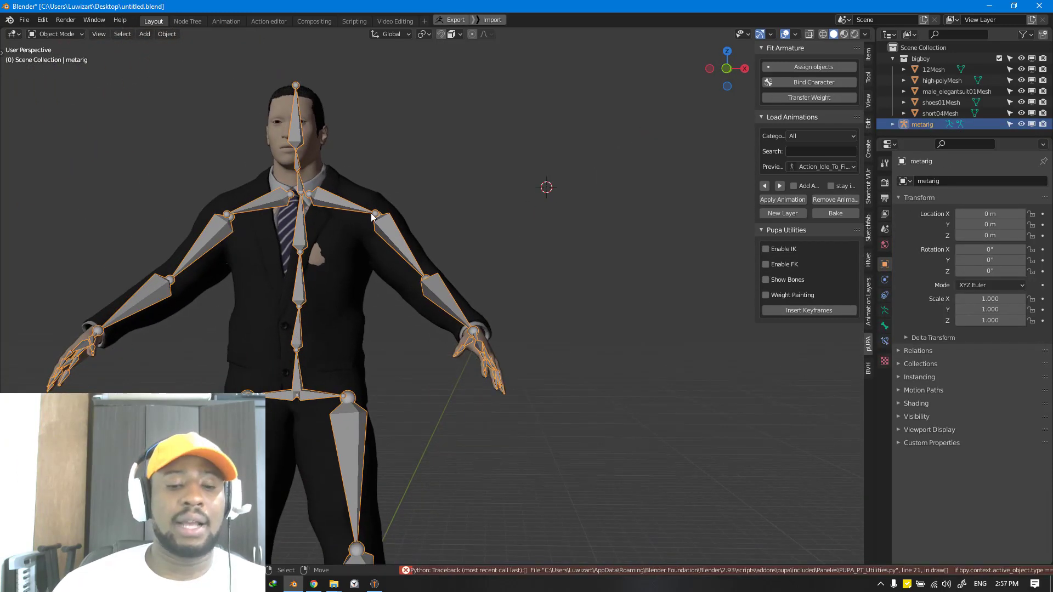
left_click(820, 83)
left_click(807, 133)
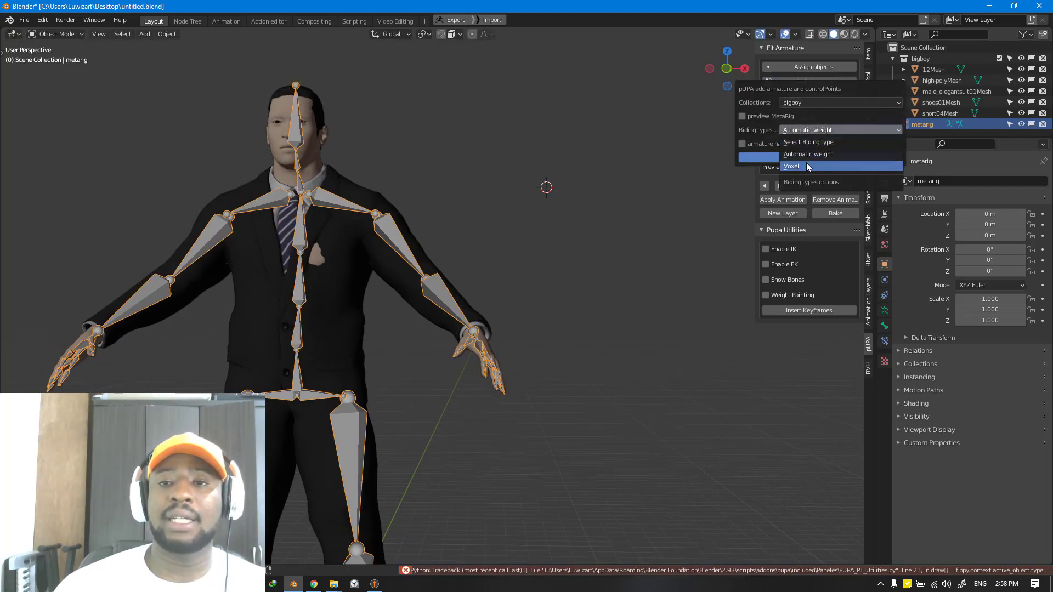
left_click(804, 163)
left_click(822, 140)
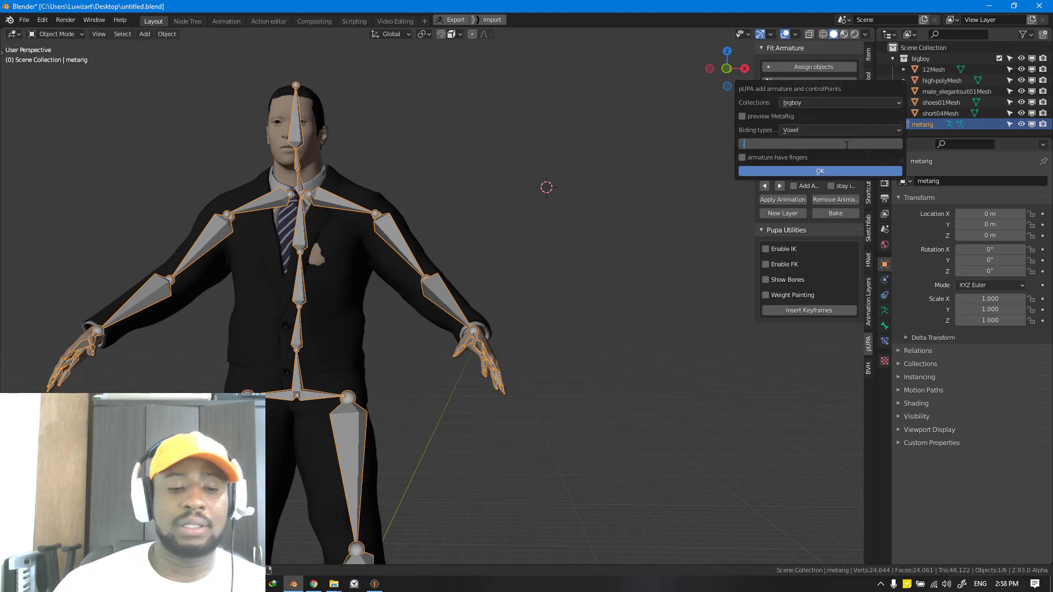
type(".0")
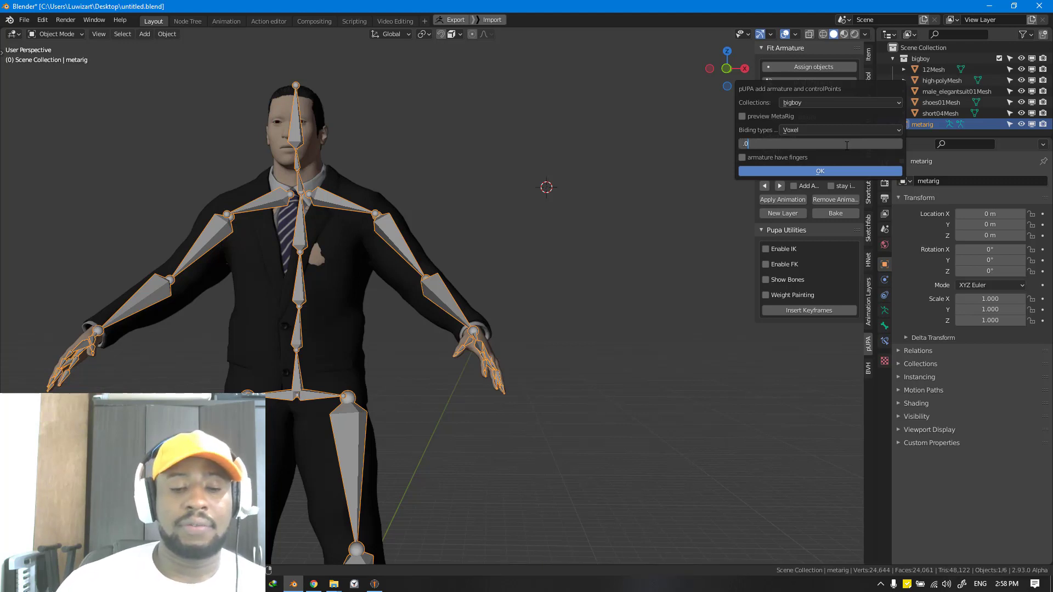
type("5")
key("Return")
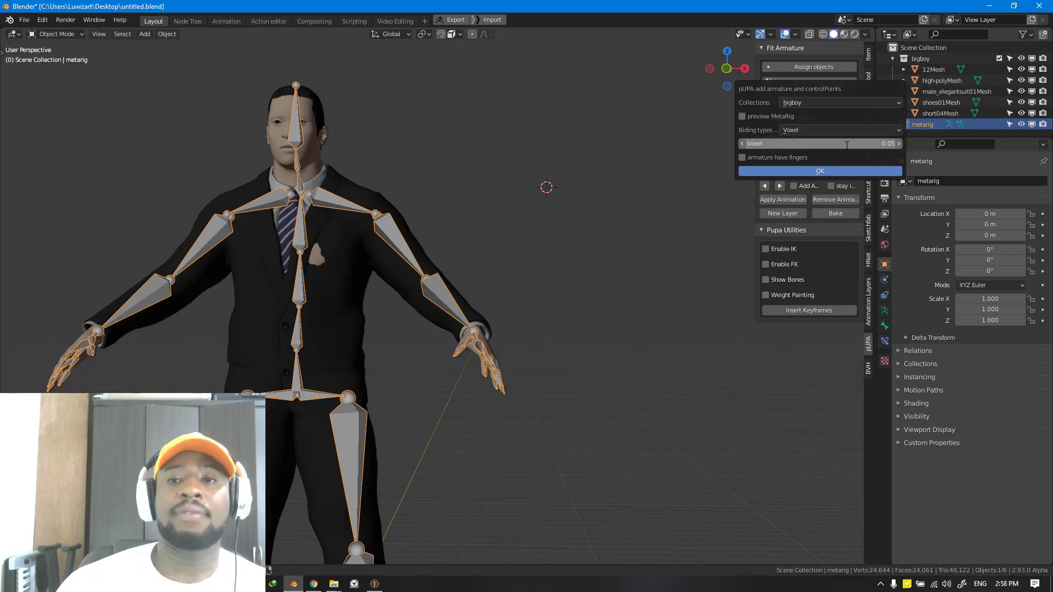
left_click(821, 170)
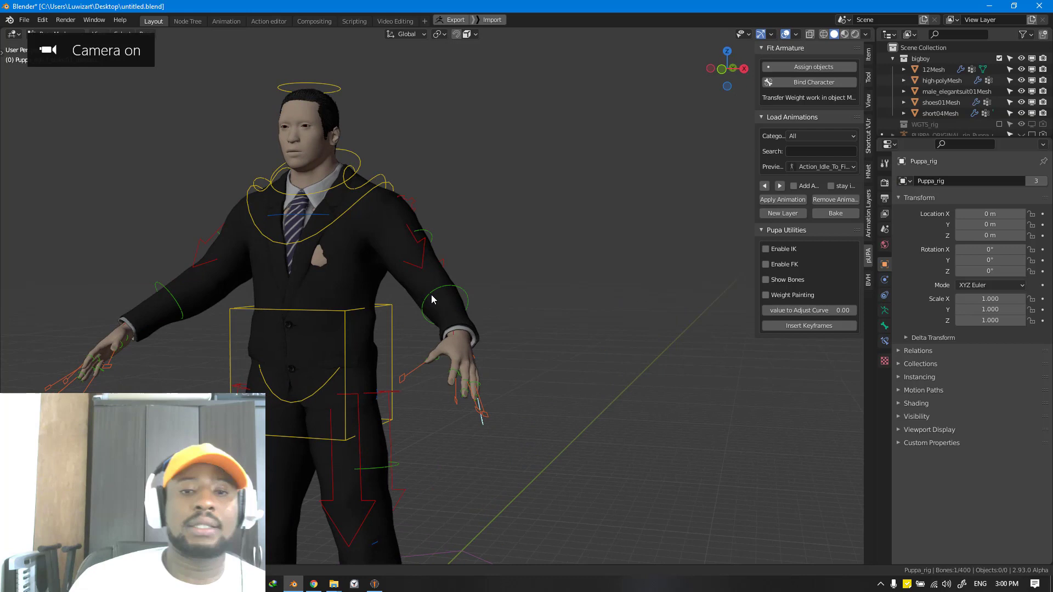
Inspect the bound left hand, and test moving the rig's torso control before cancelling the move
middle_click_drag(456, 304, 429, 291)
scroll(430, 291, "up", 4)
middle_click_drag(425, 438, 366, 463)
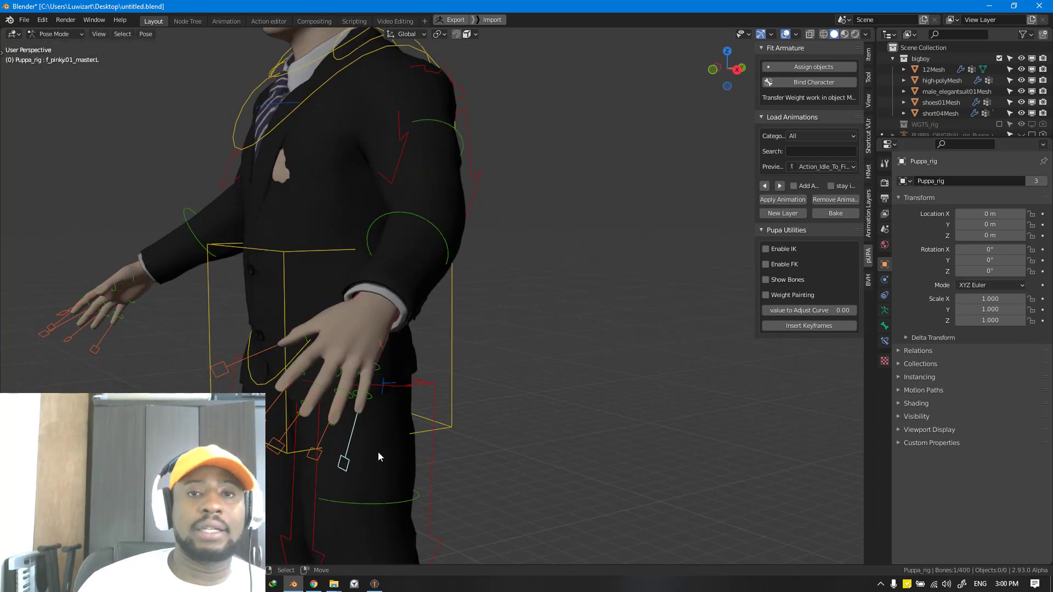
scroll(453, 340, "down", 2)
right_click(450, 349)
key("g")
right_click(472, 378)
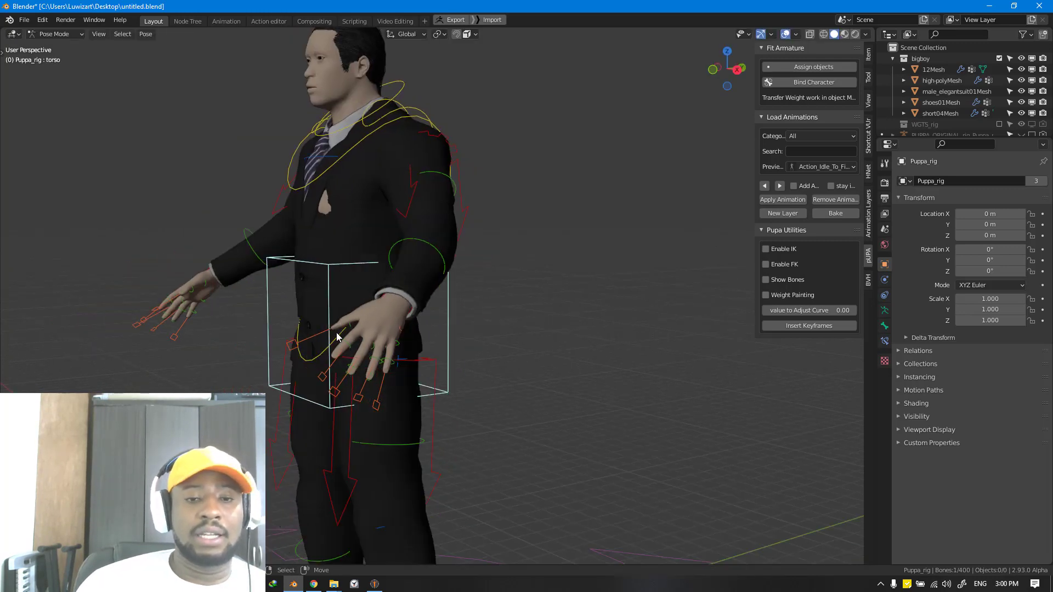
Test the left pinky's deformation by scaling its master control down to about 0.46
scroll(464, 241, "up", 3)
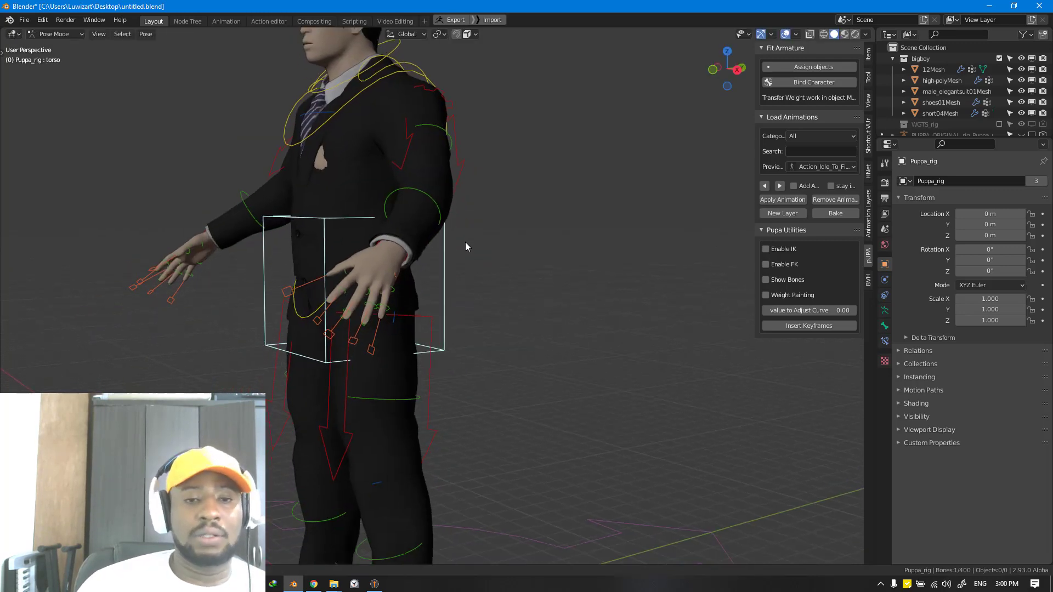
left_click(361, 348)
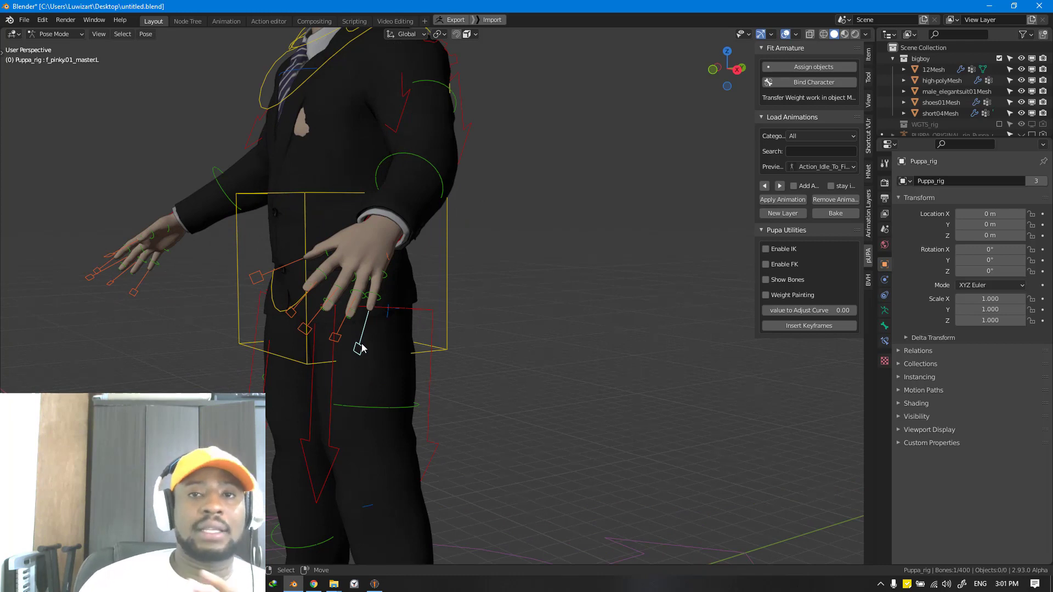
scroll(415, 346, "up", 4)
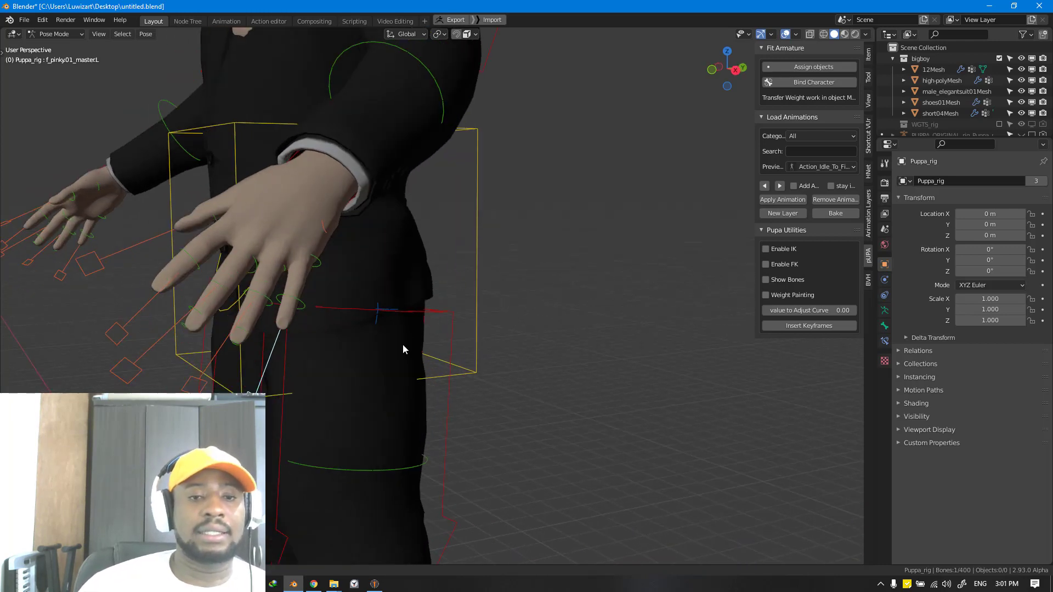
scroll(403, 342, "down", 3)
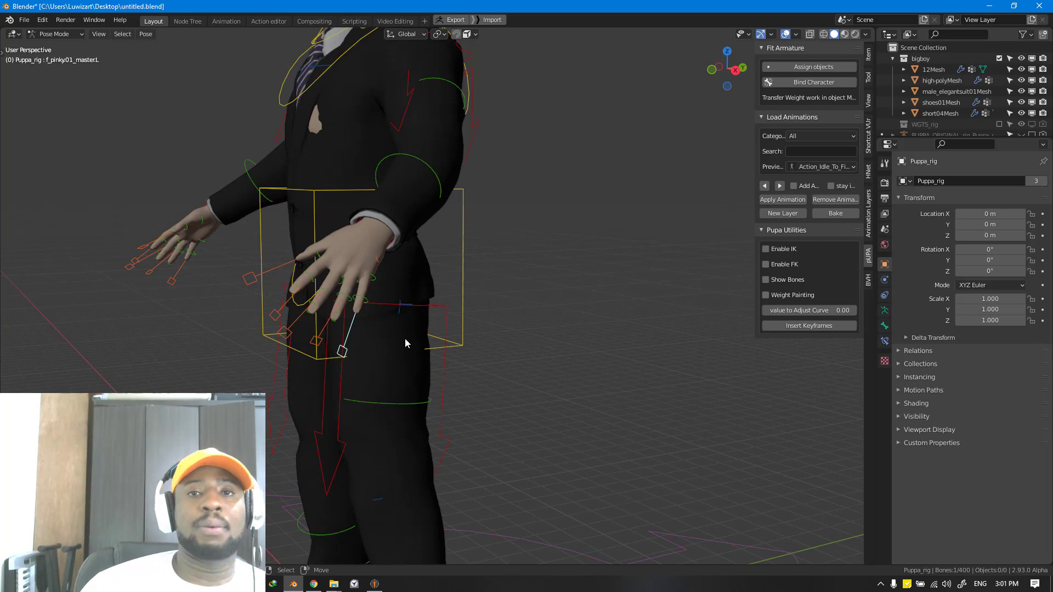
key("s")
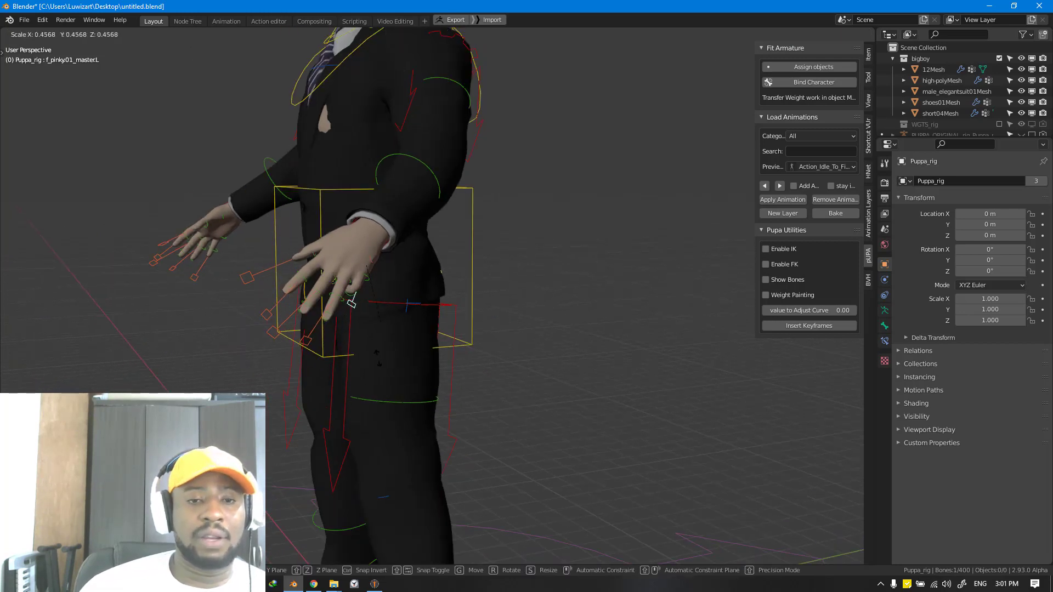
left_click(349, 306)
Test the left ring finger's deformation by scaling its master control
left_click(305, 330)
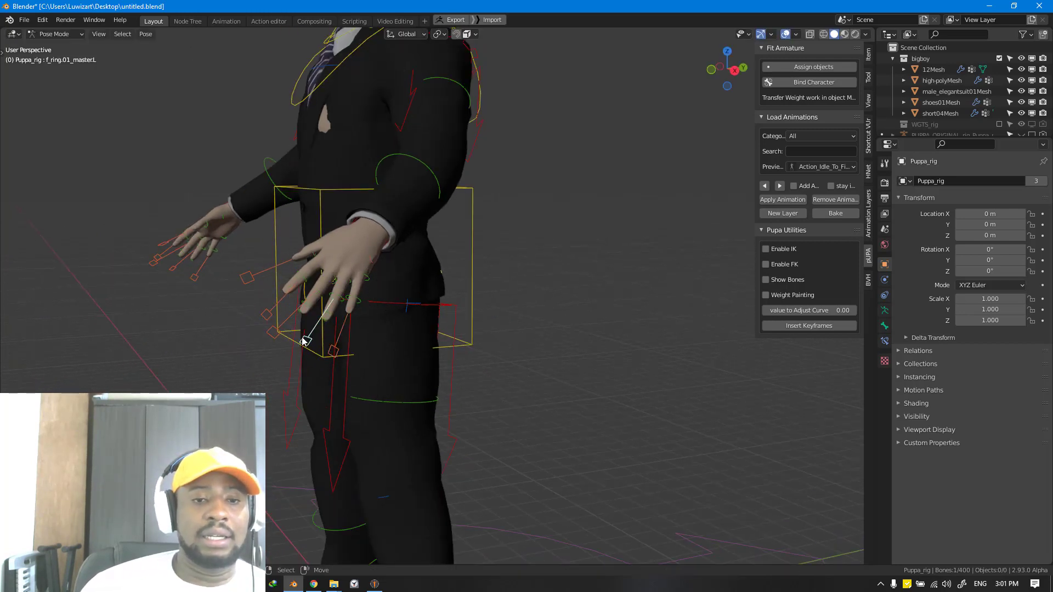
key("s")
left_click(380, 381)
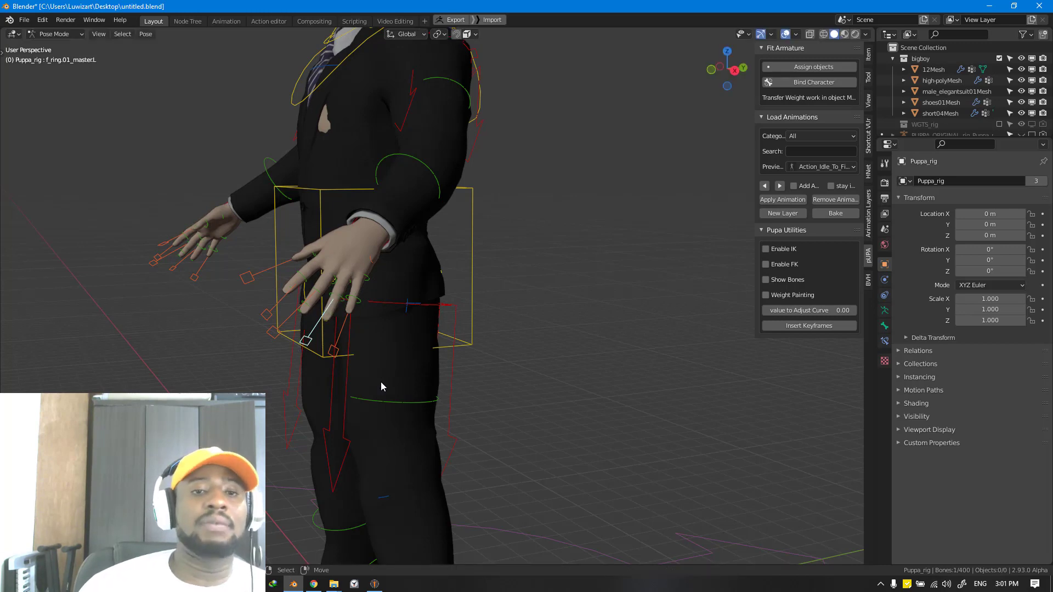
Tilt the head toward the character's left shoulder by rotating the neck control in the front view
middle_click_drag(391, 361, 595, 212)
key("KP_1")
middle_click_drag(273, 215, 321, 256, "shift")
left_click(337, 249)
key("r")
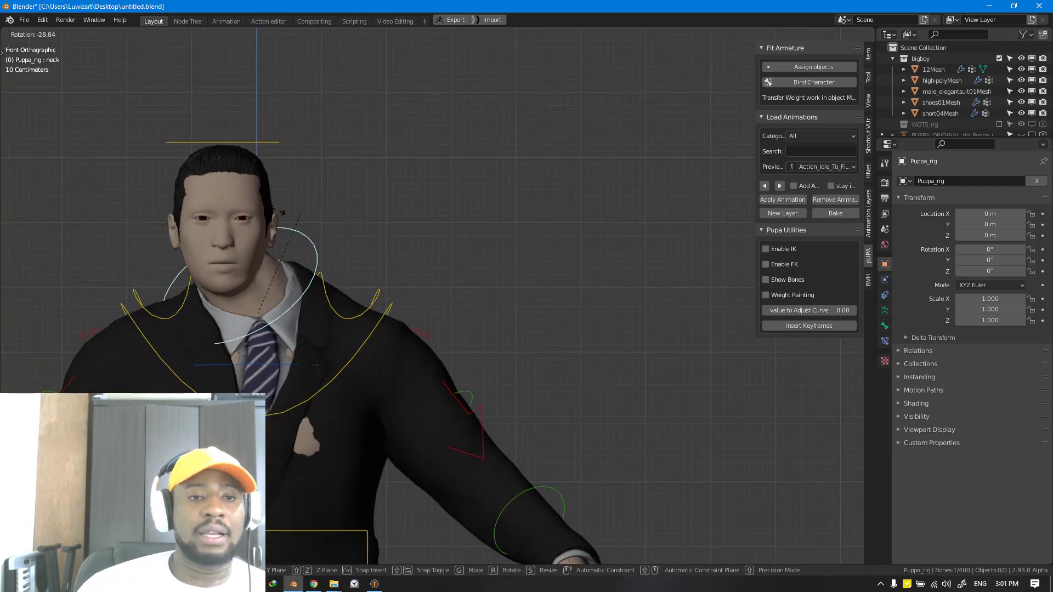
left_click(290, 328)
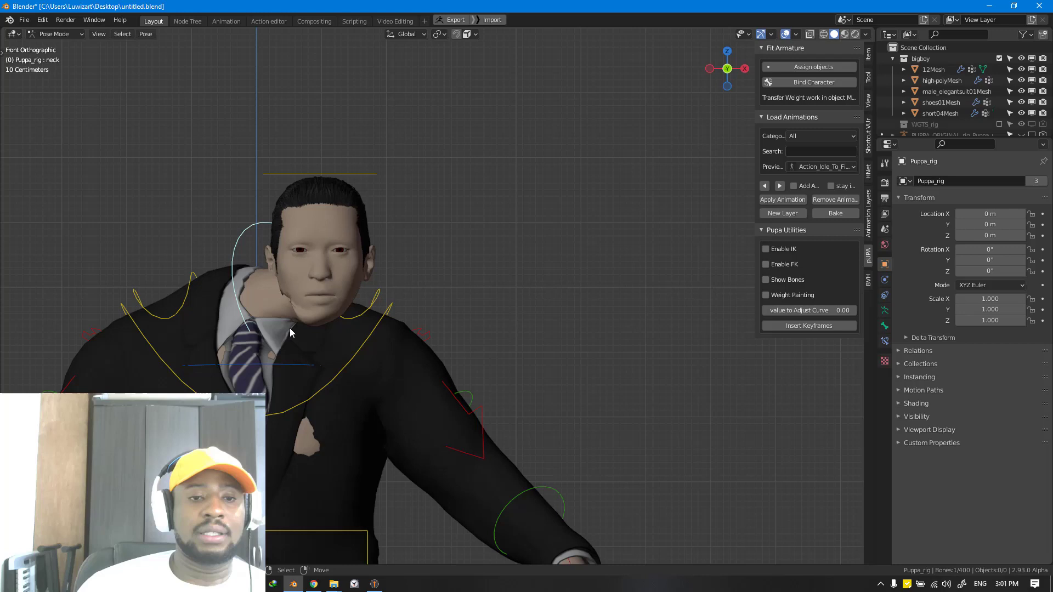
Check the neck deformation from behind and adjust the neck control's rotation slightly
middle_click_drag(289, 328, 628, 309)
key("r")
left_click(602, 286)
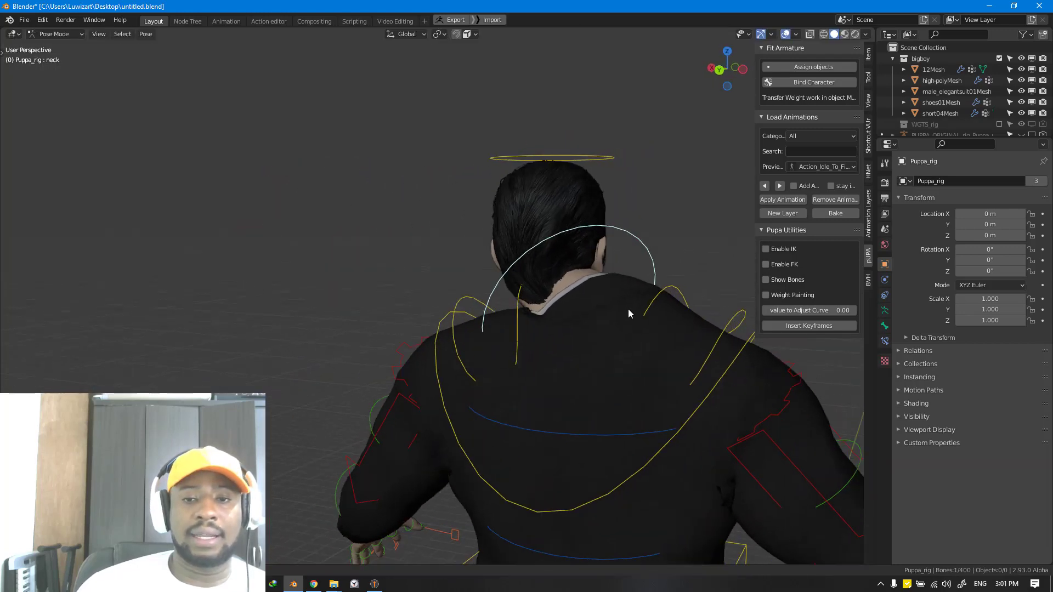
key("KP_1")
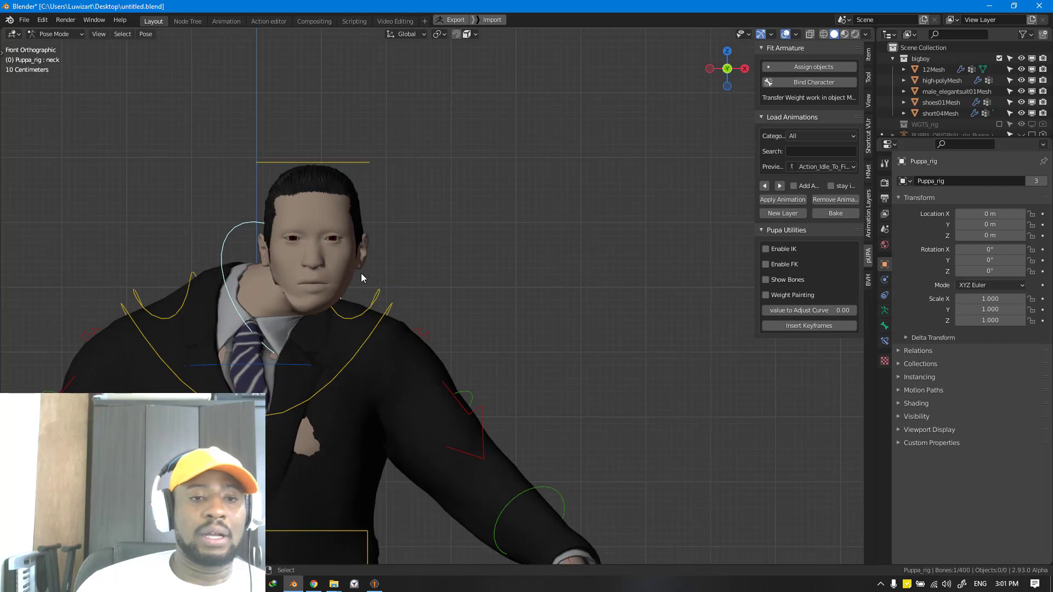
Test the neck's deformation with a stronger sideways rotation in the front view, and return the neck upright
key("r")
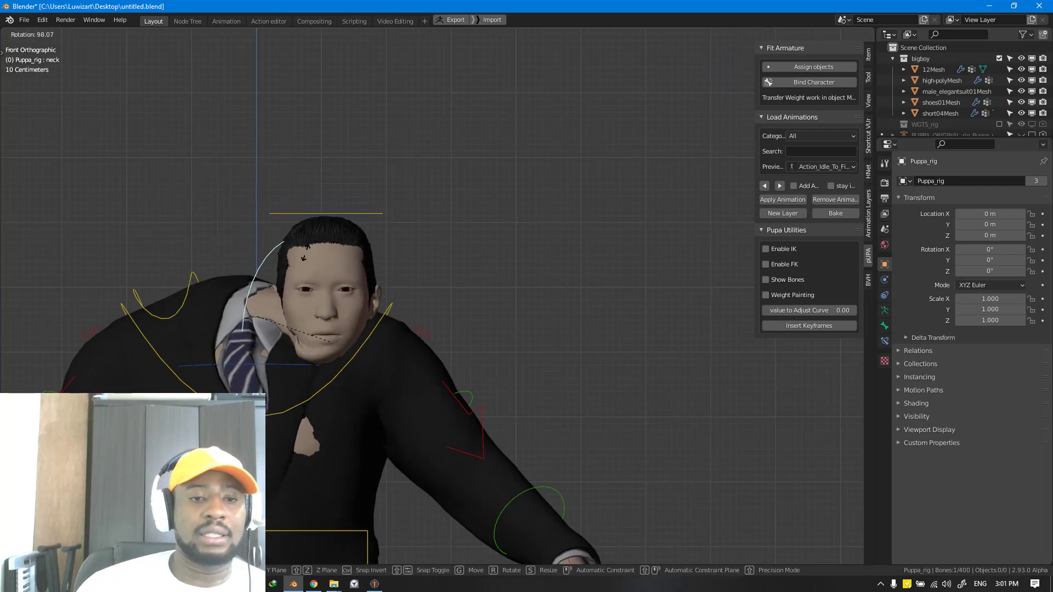
right_click(321, 348)
scroll(322, 348, "down", 3)
middle_click_drag(355, 415, 348, 314, "shift")
scroll(349, 312, "up", 3)
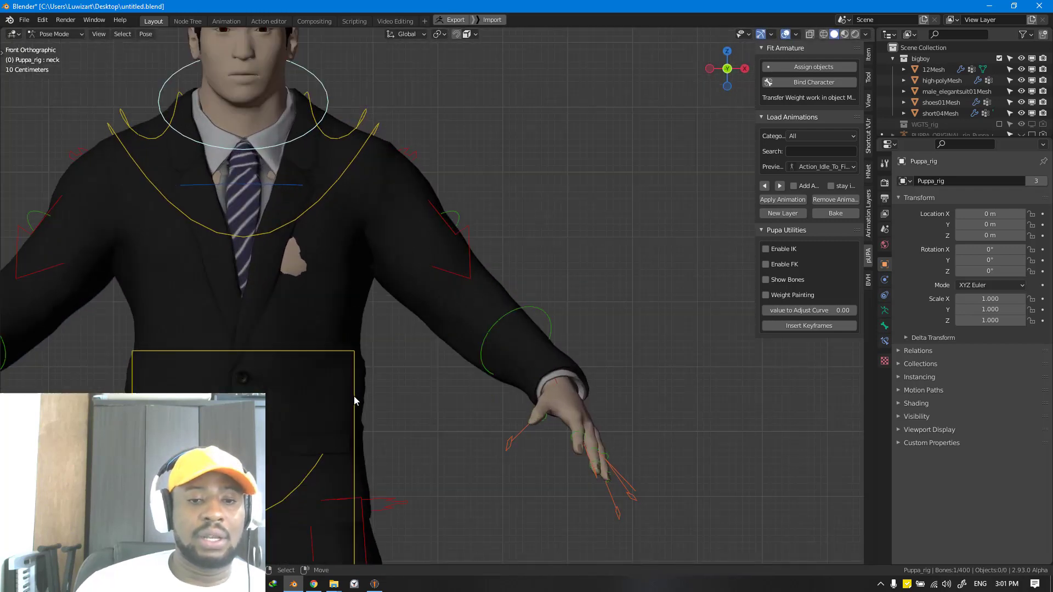
Test the waist's deformation by rotating the hips control in the back view, and cancel the rotation
key("KP_3")
scroll(528, 413, "down", 5)
left_click(482, 352)
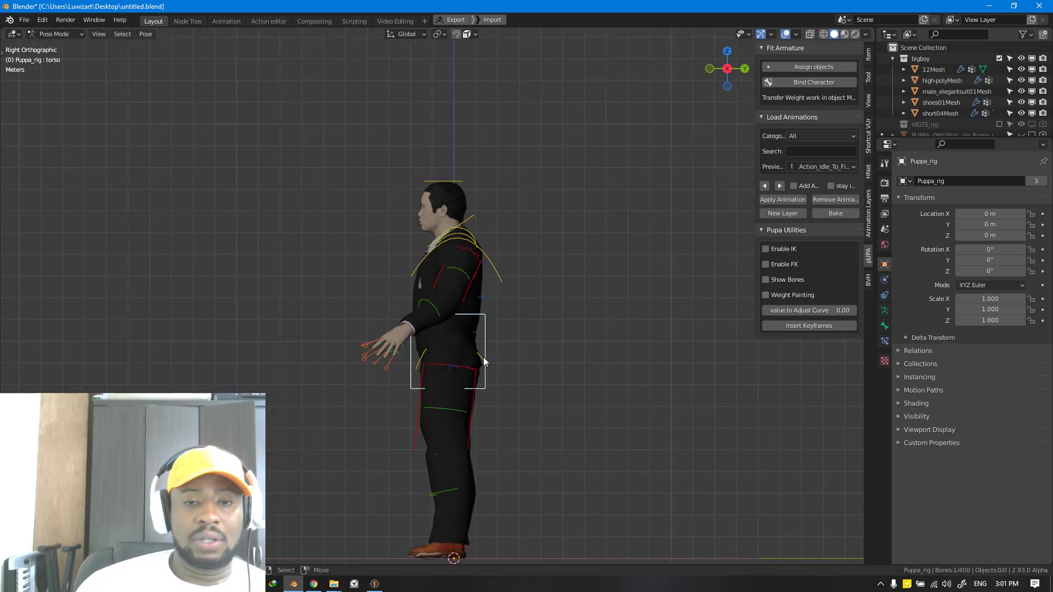
scroll(610, 400, "up", 2)
middle_click_drag(612, 405, 557, 417)
key("KP_1")
scroll(544, 423, "up", 2)
key("ctrl+KP_1")
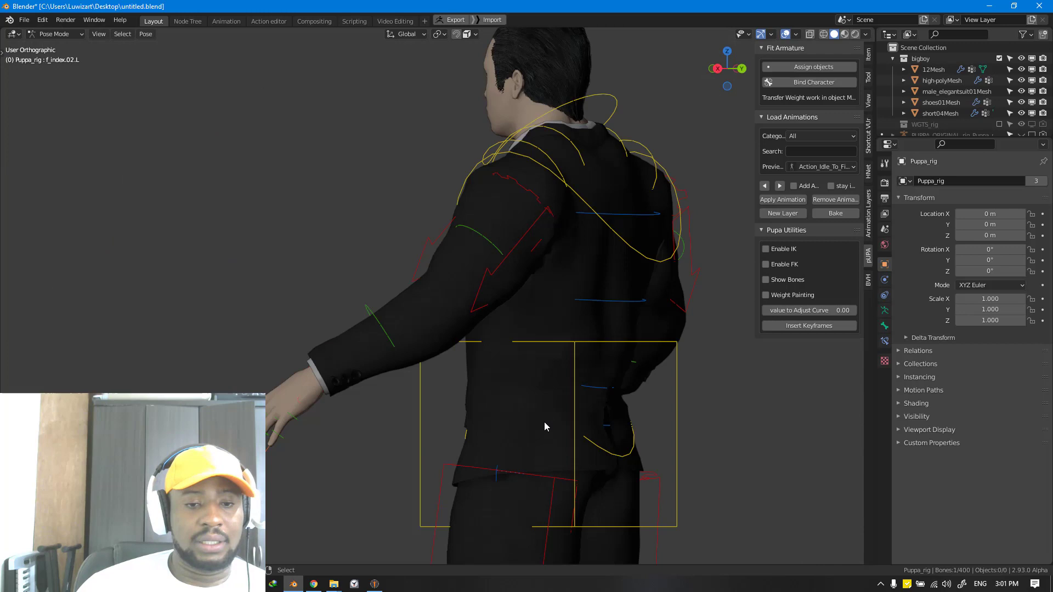
key("r")
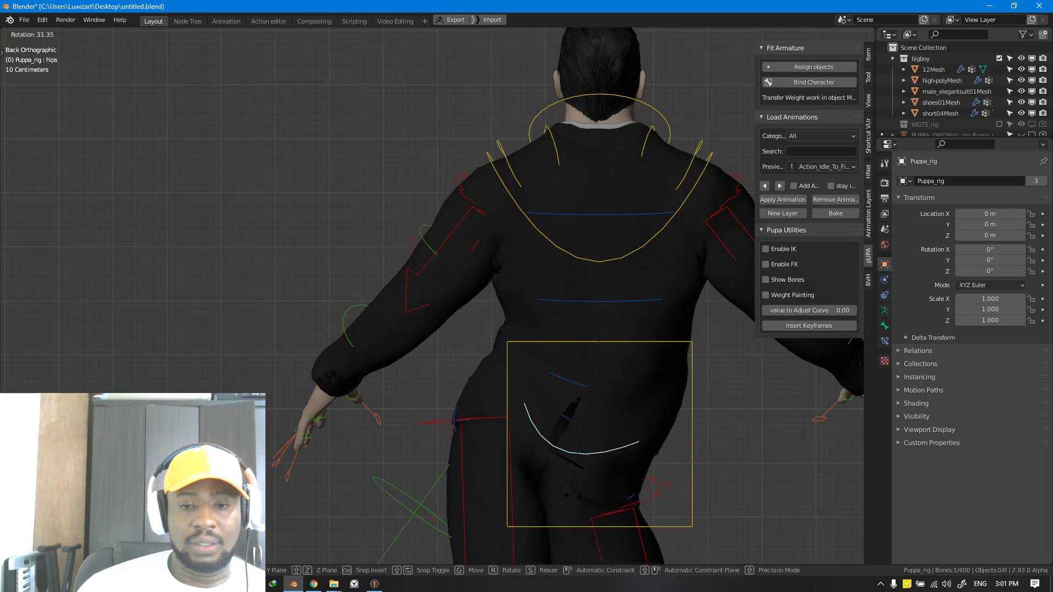
right_click(605, 494)
Try another rotation of the hips control, check it from the side, and cancel it
middle_click_drag(605, 494, 525, 490)
key("r")
key("KP_3")
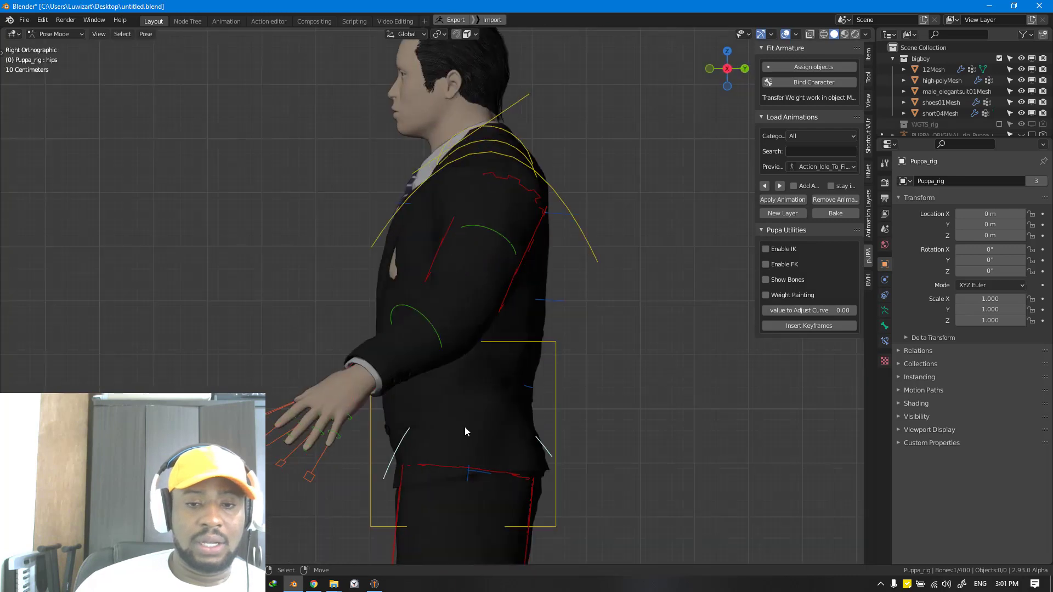
right_click(537, 389)
Test the lower spine control spine_fk.001 by rotating it in the right view and from behind, cancelling each rotation
left_click(534, 387)
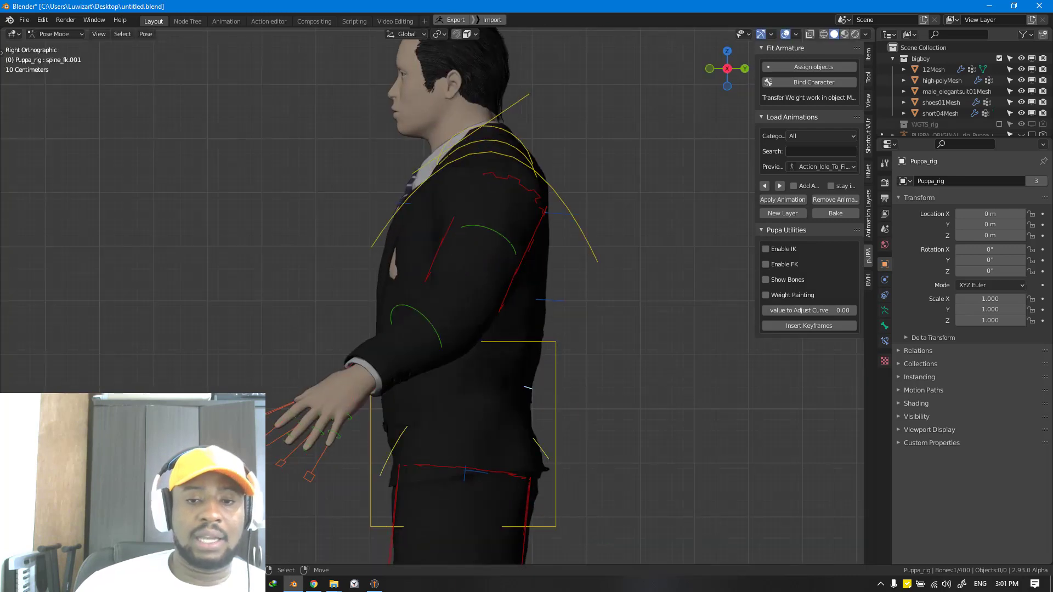
key("r")
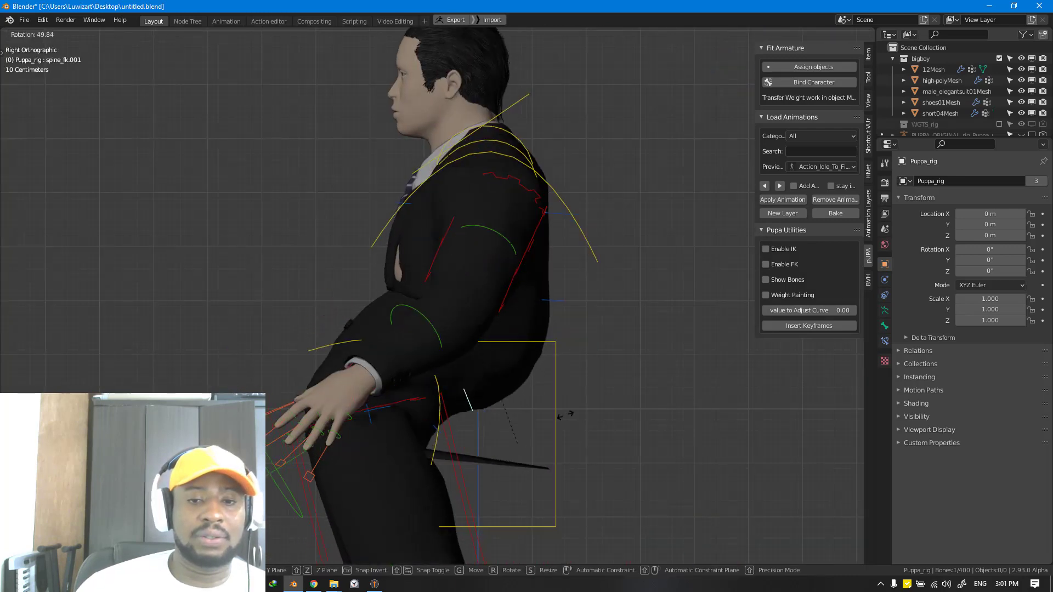
right_click(600, 296)
middle_click_drag(564, 320, 458, 346)
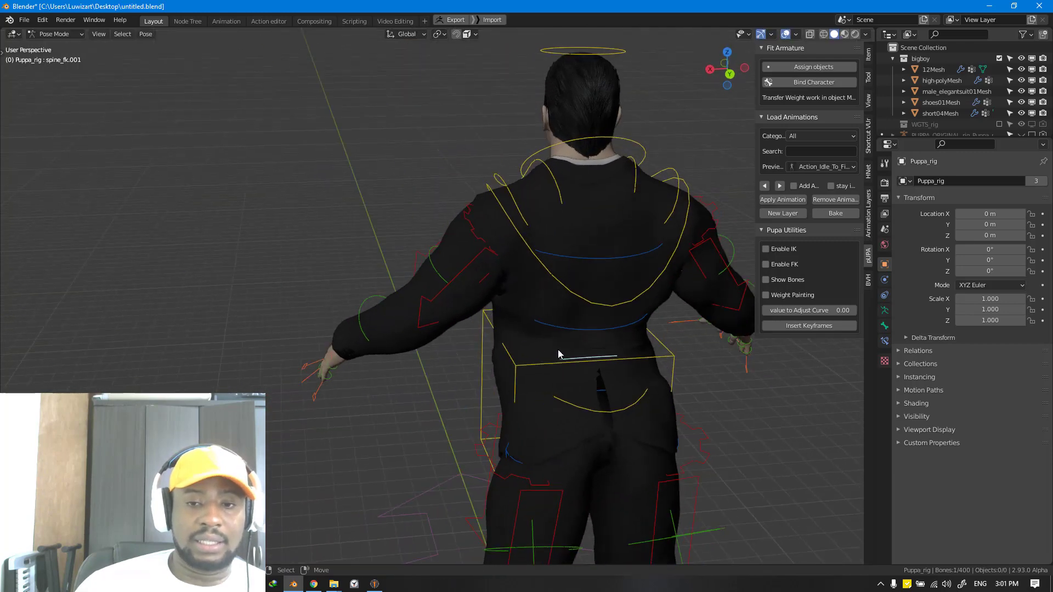
key("r")
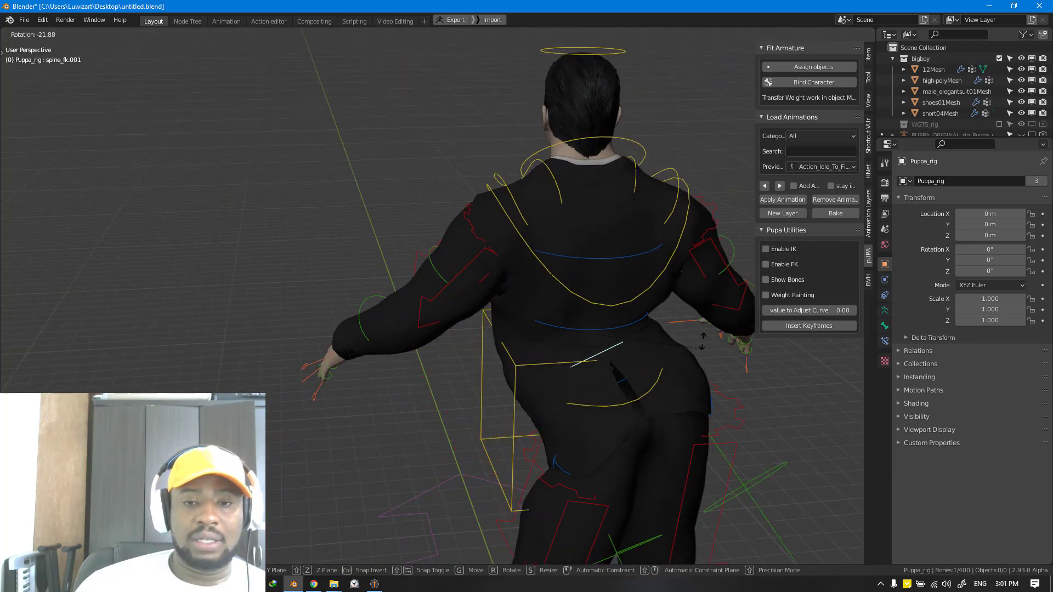
right_click(601, 481)
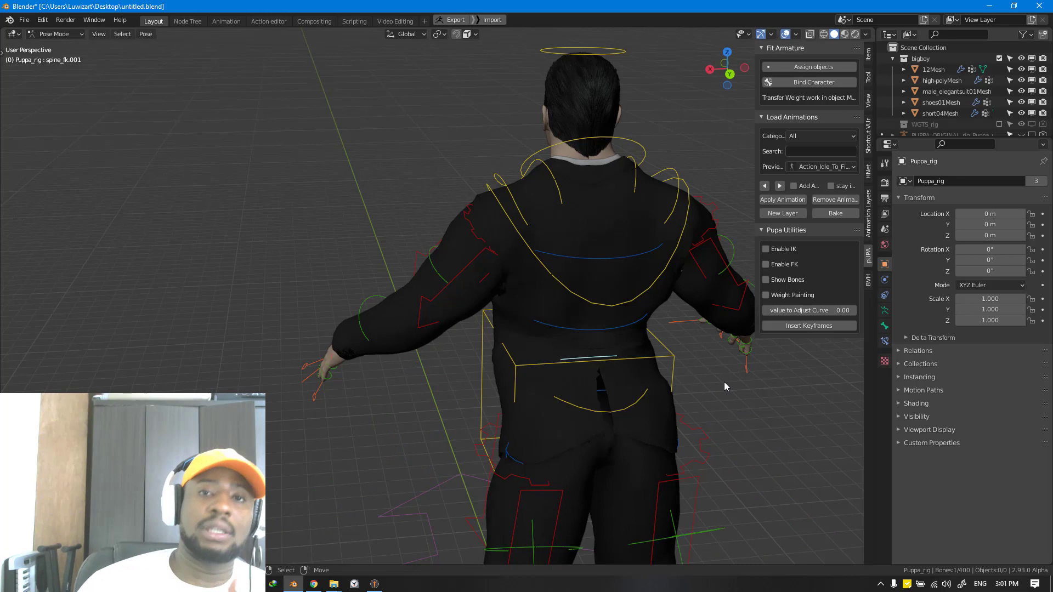
Select all the rig controls, clear their rotations, and check the whole character from the front
key("a")
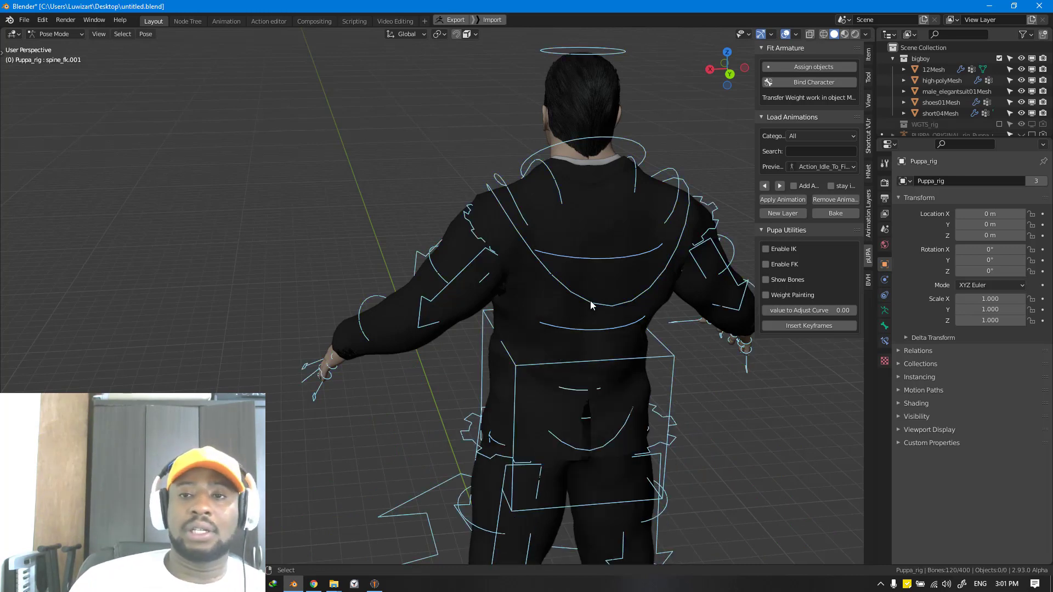
middle_click_drag(622, 278, 583, 268)
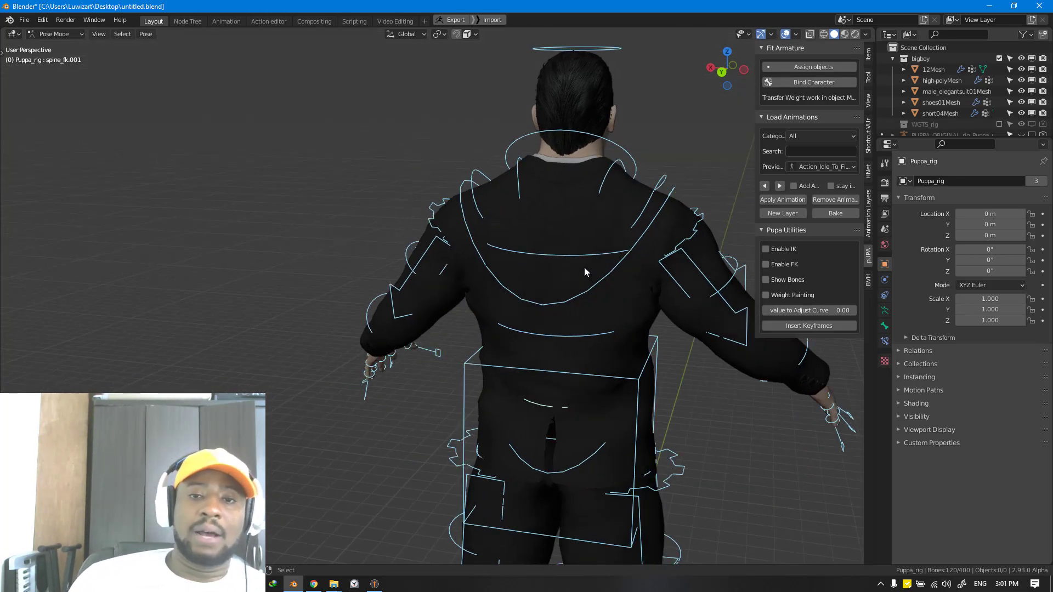
key("KP_1")
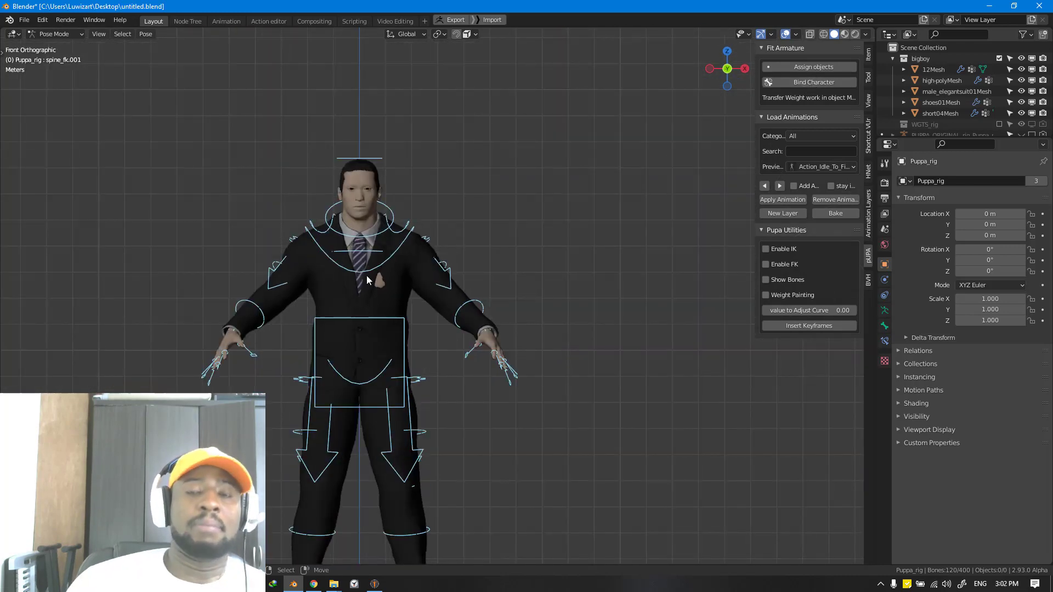
scroll(367, 275, "down", 3)
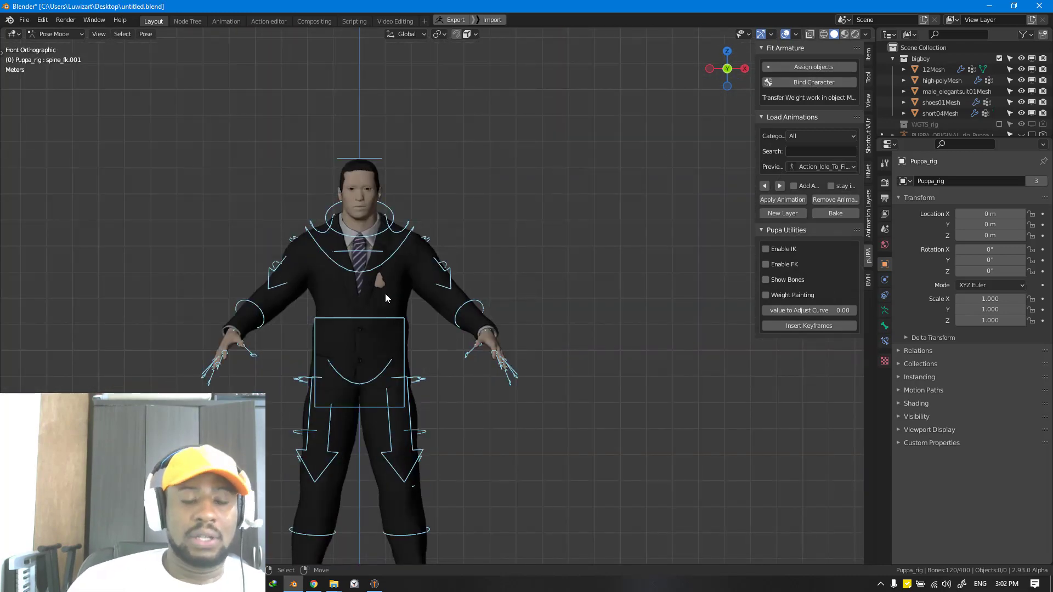
key("alt+a")
left_click(420, 293)
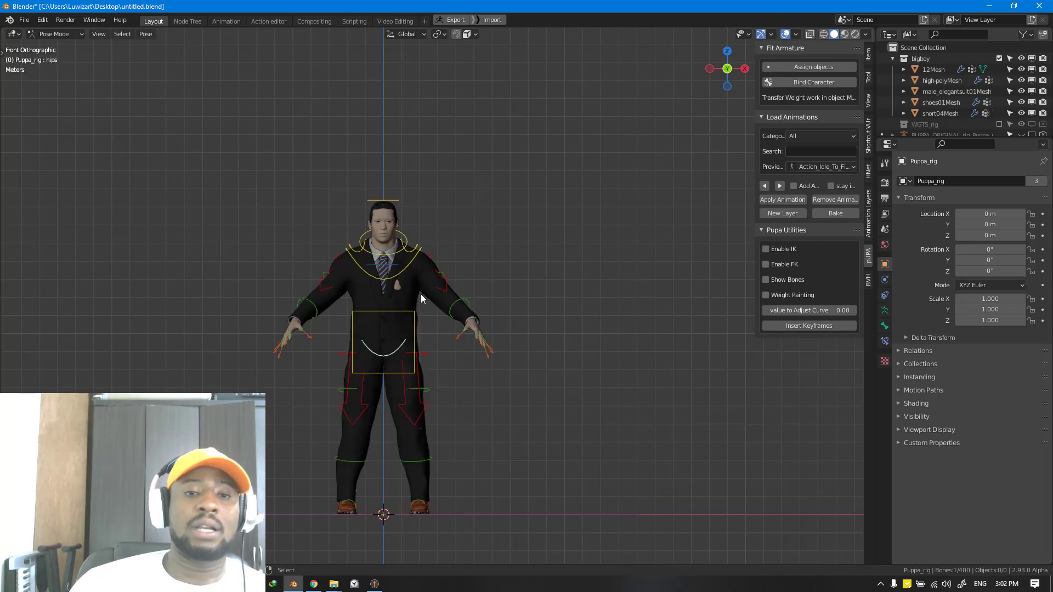
Undo the pose tests and the character binding back to the unbound metarig in Object Mode
key("ctrl+z")
key("ctrl+z")
key("ctrl+z")
key("ctrl+z")
key("ctrl+z")
key("ctrl+z")
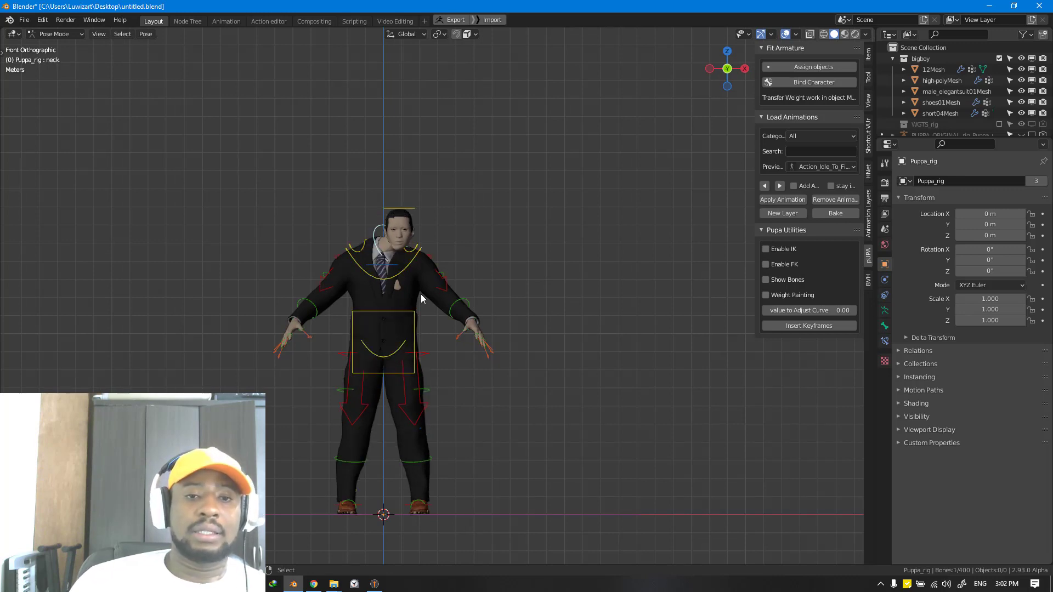
key("alt+r")
key("bracketleft")
key("bracketleft")
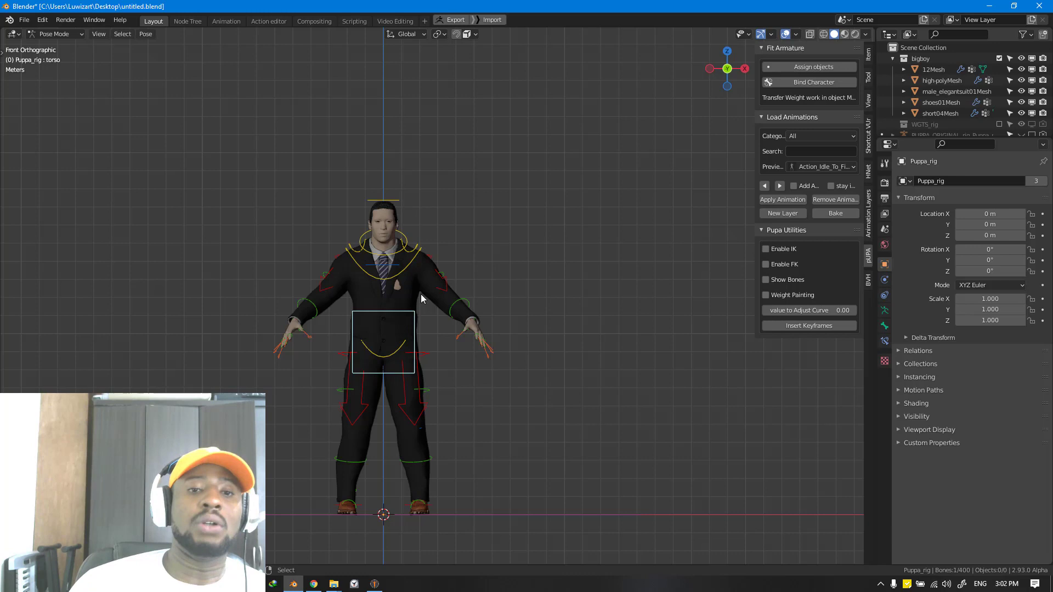
key("ctrl+z")
key("ctrl+z")
key("ctrl+z")
key("ctrl+z")
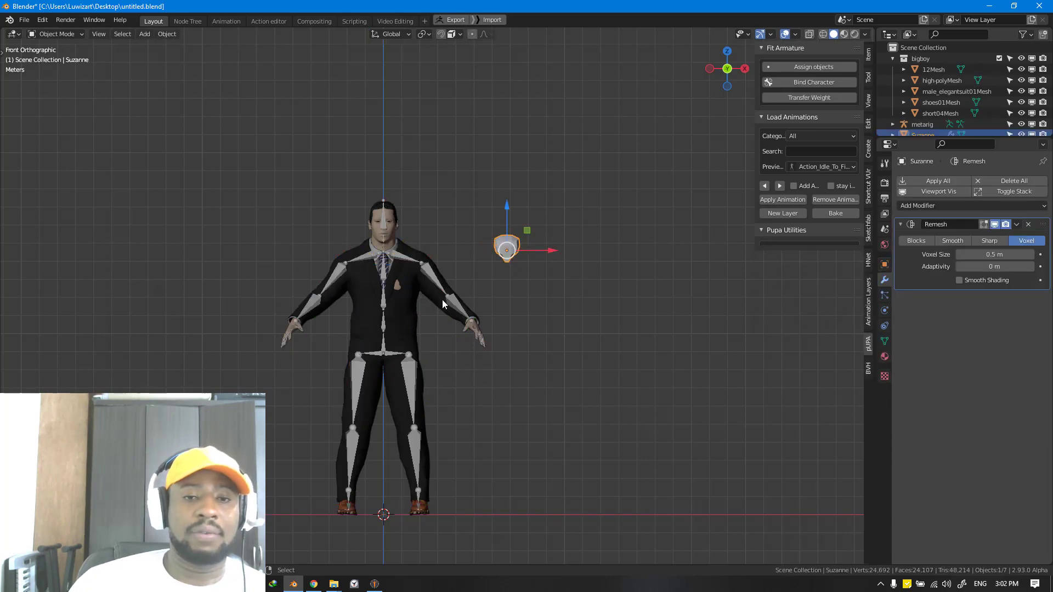
Delete the Suzanne mesh beside the character
right_click(441, 299)
key("alt+a")
right_click(504, 251)
key("alt+a")
key("x")
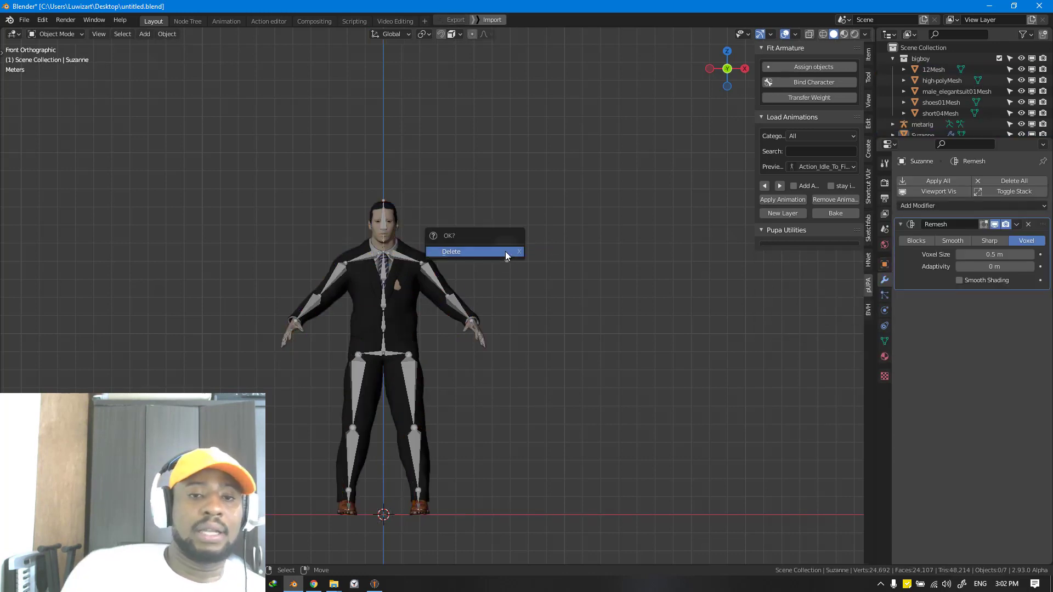
left_click(505, 251)
right_click(504, 246)
key("x")
left_click(505, 245)
Hide the suit mesh male_elegantsuit01Mesh and the hair mesh short04Mesh
scroll(418, 299, "up", 2)
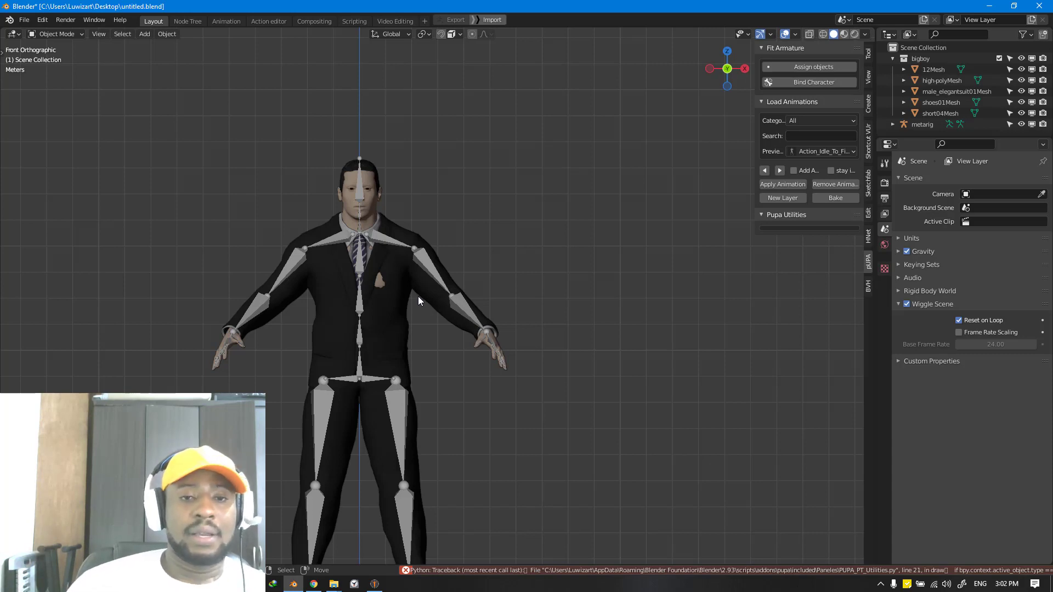
middle_click_drag(416, 294, 406, 235)
left_click(407, 236)
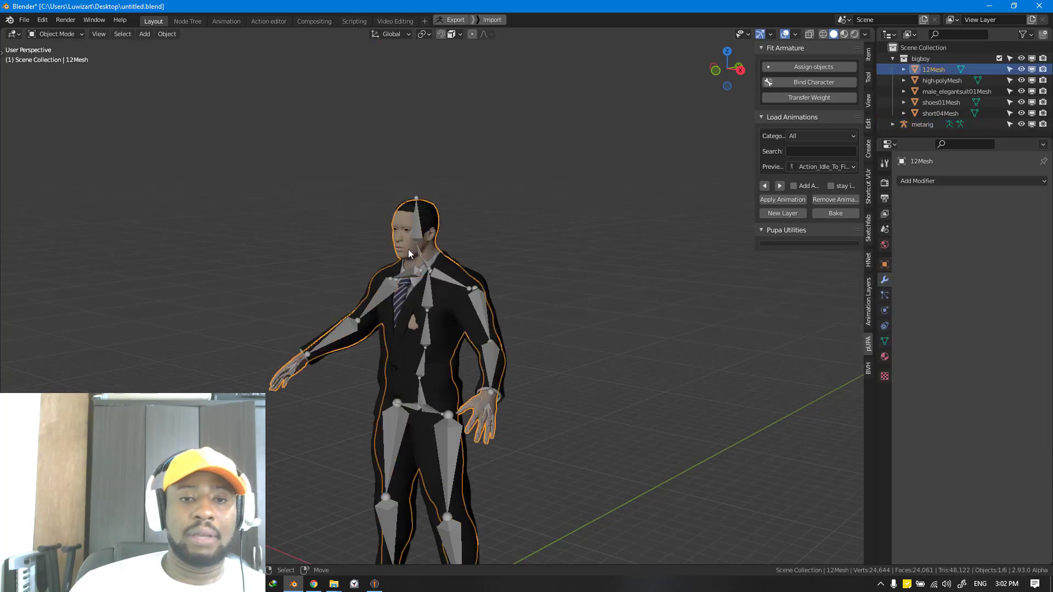
key("KP_1")
left_click(480, 272)
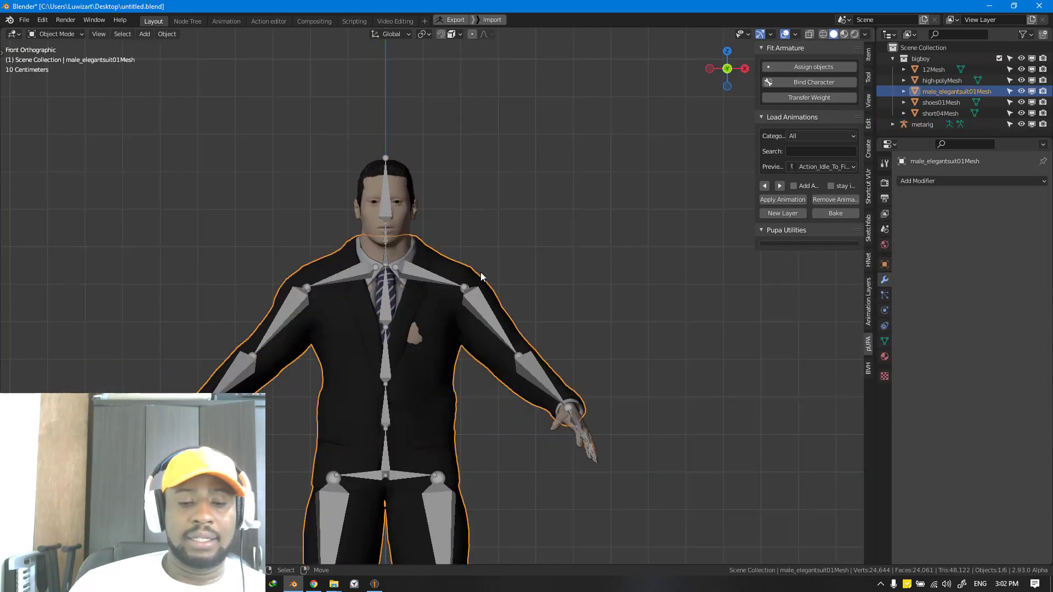
key("h")
left_click(406, 173)
key("h")
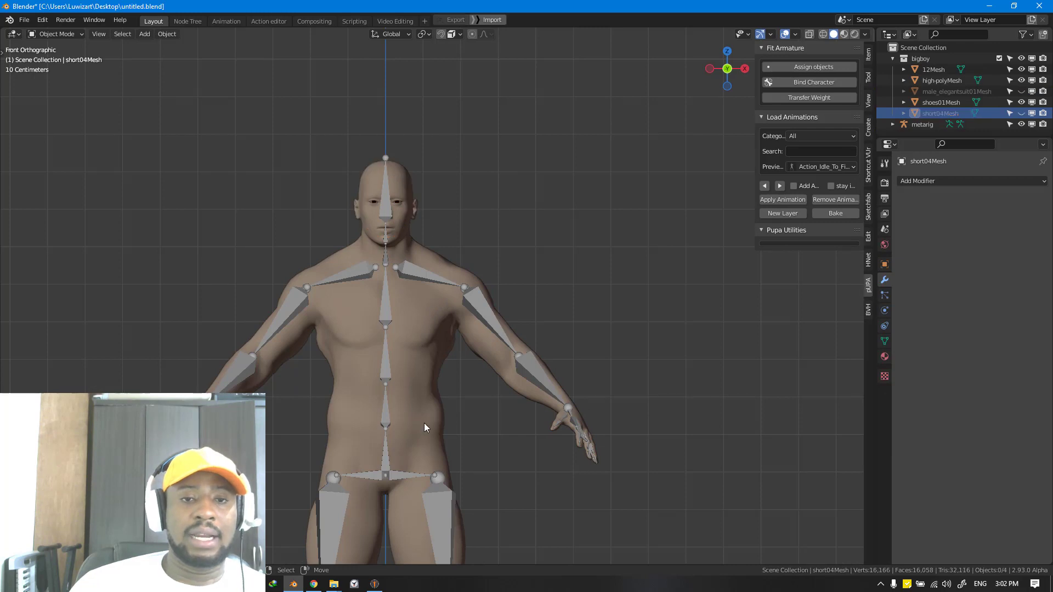
Hide the shoes mesh shoes01Mesh and look over the bare body with its armature
middle_click_drag(423, 423, 423, 310, "shift")
right_click(453, 518)
key("g")
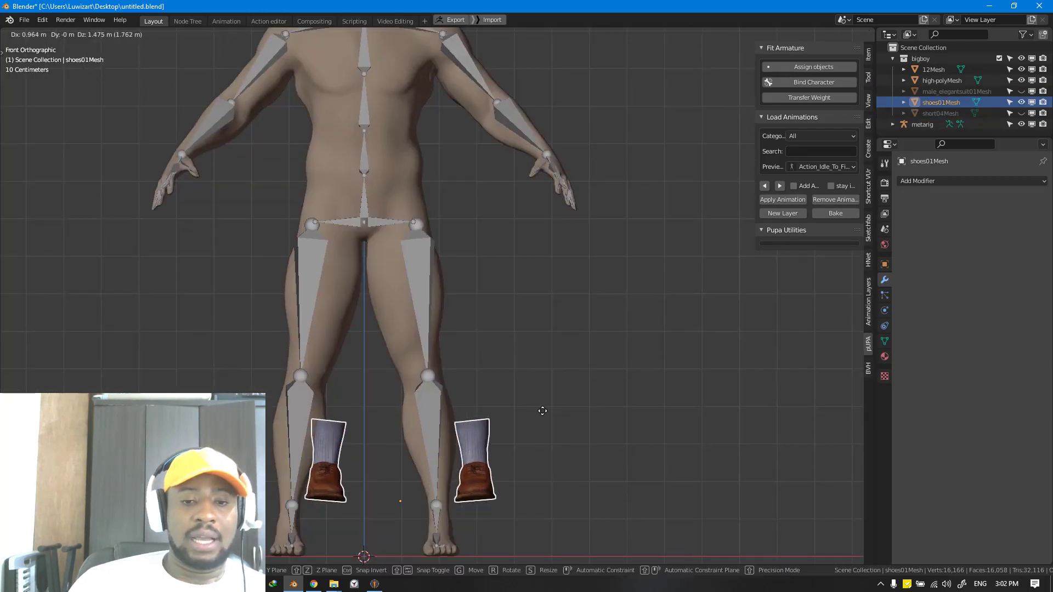
right_click(538, 415)
key("h")
middle_click_drag(510, 421, 482, 437)
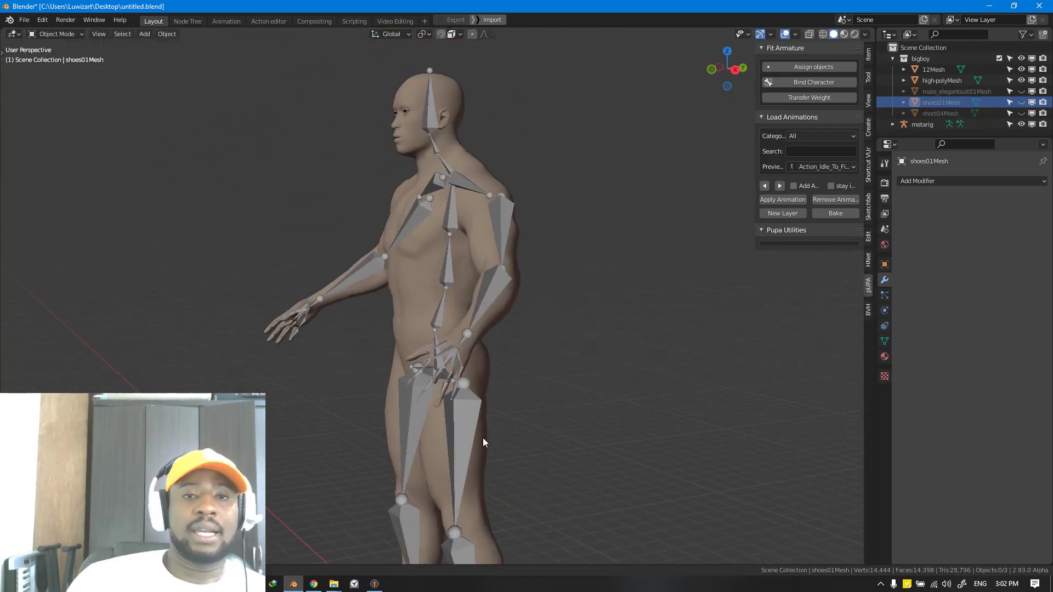
scroll(513, 295, "up", 8)
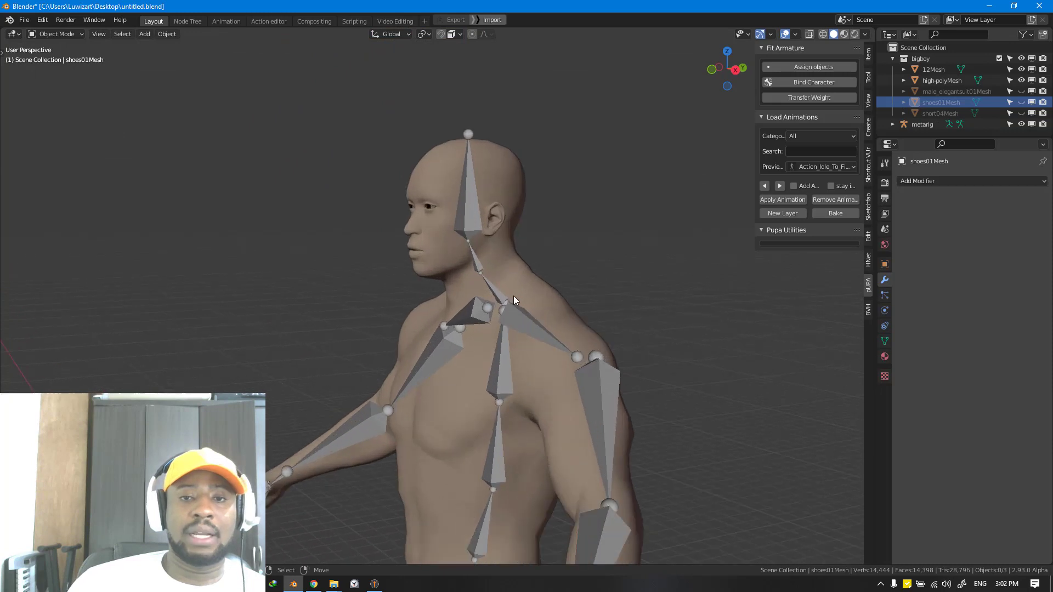
left_click(794, 81)
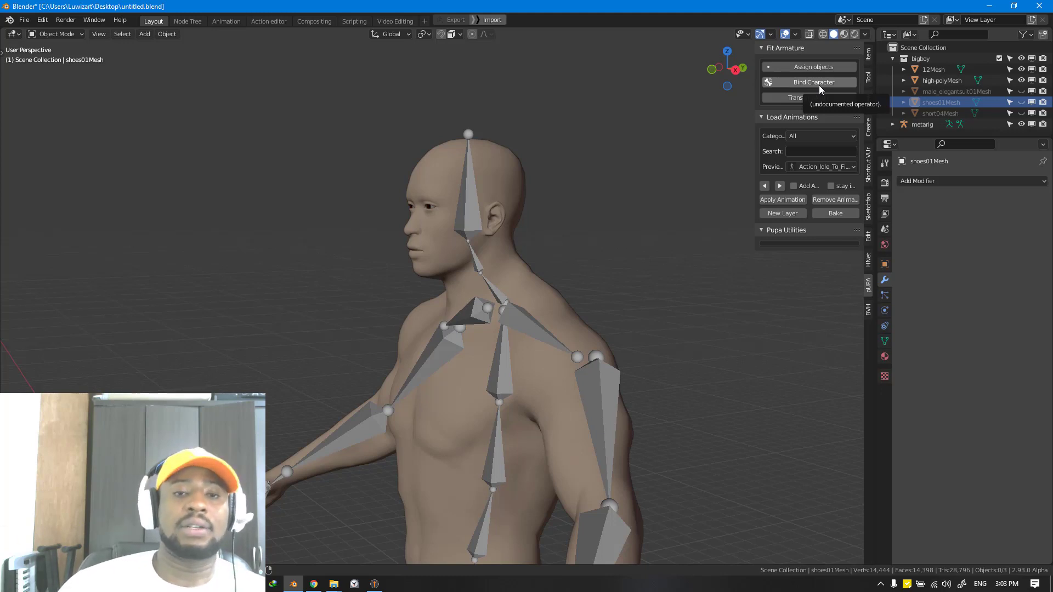
Check that the body and eyes are separate meshes by temporarily moving them, and cancel each move
middle_click_drag(502, 89, 392, 203)
left_click(409, 196)
key("g")
right_click(425, 189)
right_click(449, 225)
key("g")
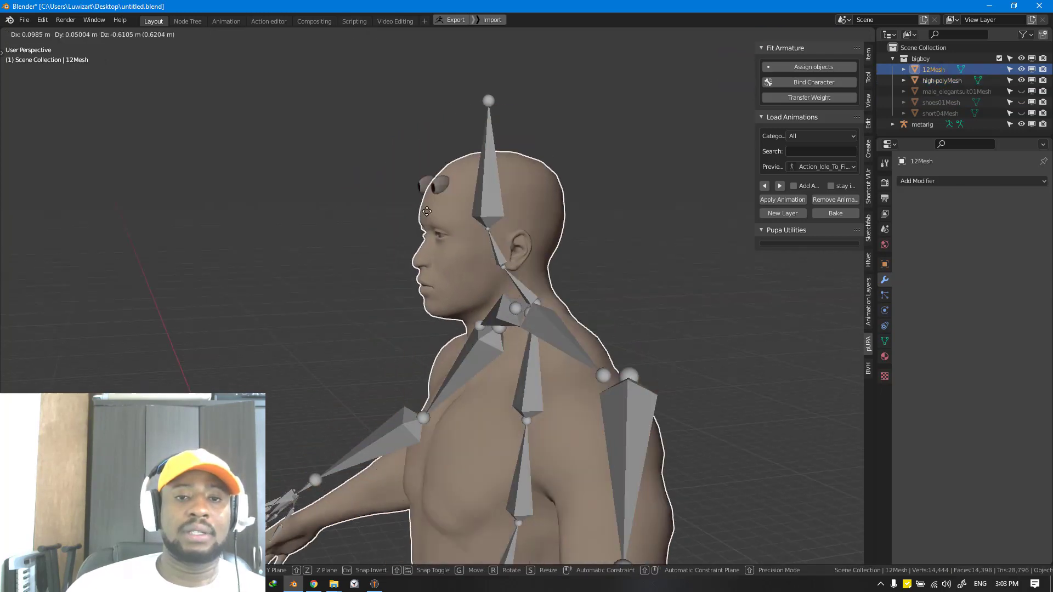
key("Escape")
left_click(433, 191)
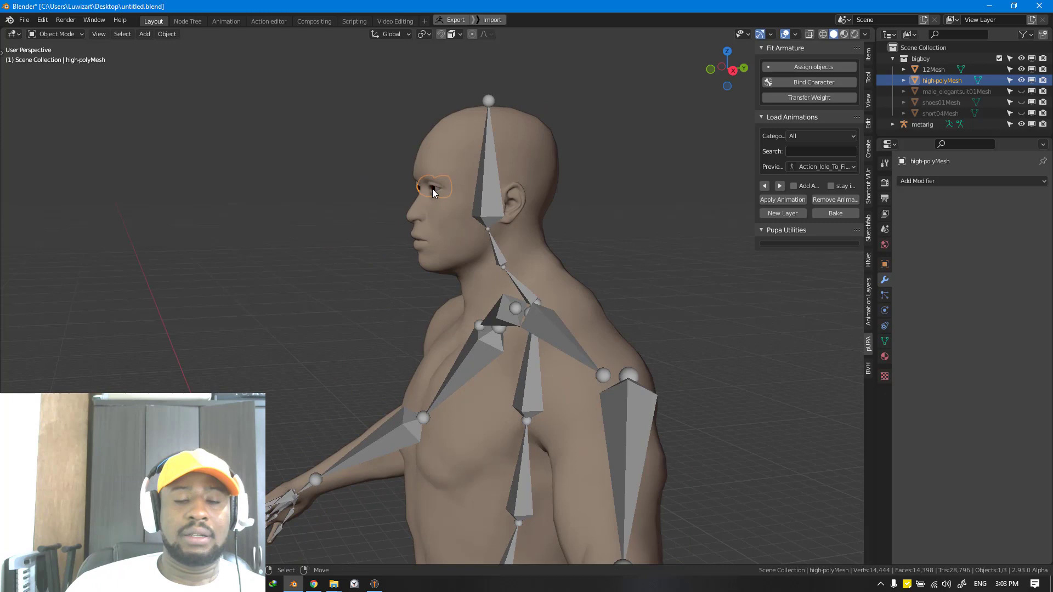
Switch the viewport to wireframe and select both the body mesh 12Mesh and the eye mesh high-polyMesh
middle_click_drag(419, 167, 462, 220)
scroll(463, 220, "down", 5)
left_click(439, 228)
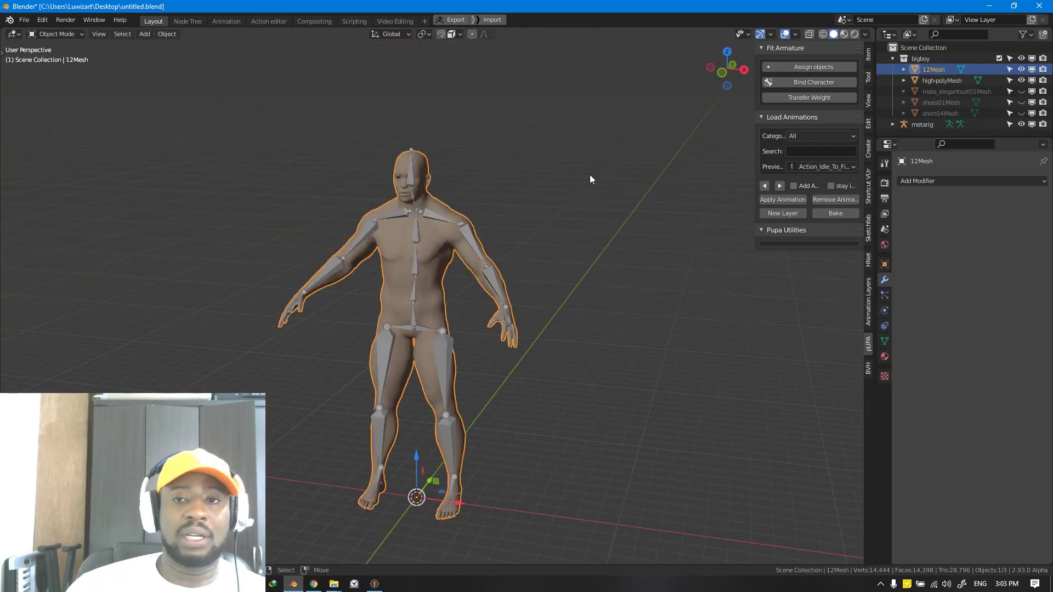
middle_click_drag(590, 176, 563, 171)
scroll(563, 171, "up", 2)
scroll(400, 127, "up", 1)
middle_click_drag(400, 127, 406, 203, "shift")
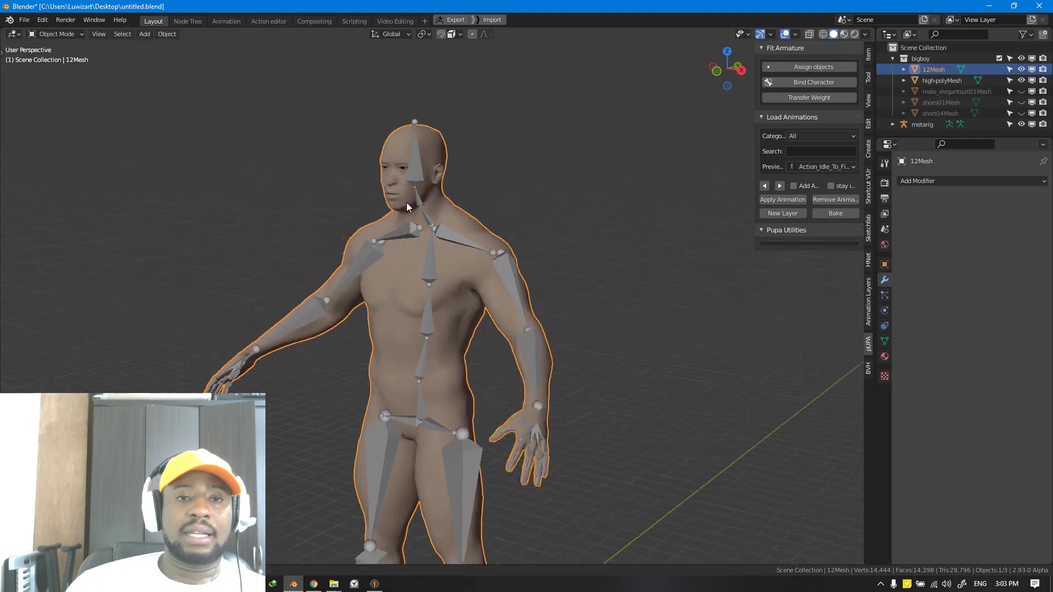
scroll(410, 203, "up", 2)
key("shift+z")
left_click(369, 130, "shift")
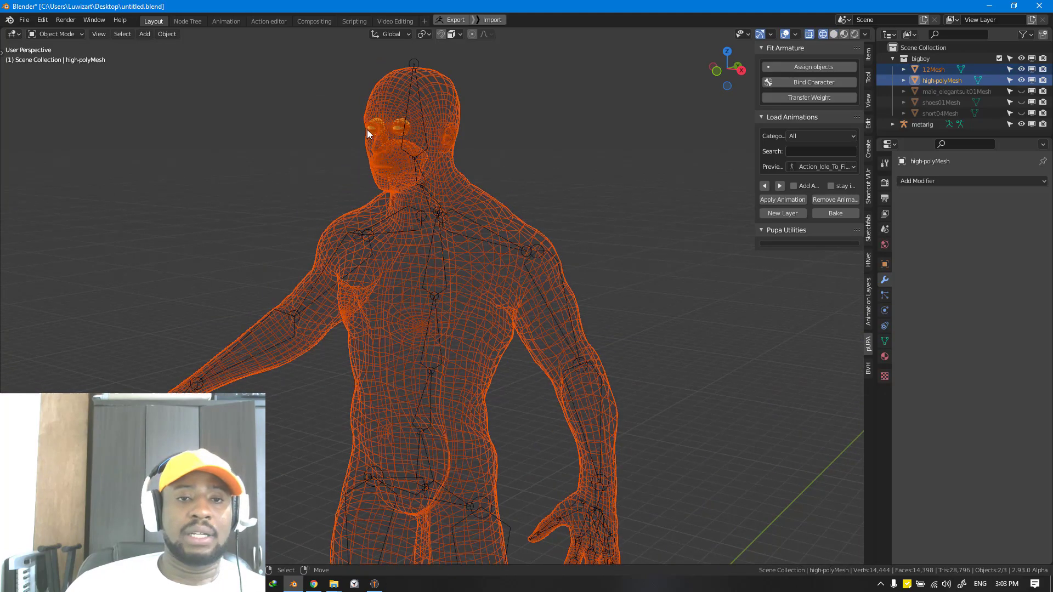
middle_click_drag(412, 150, 420, 155)
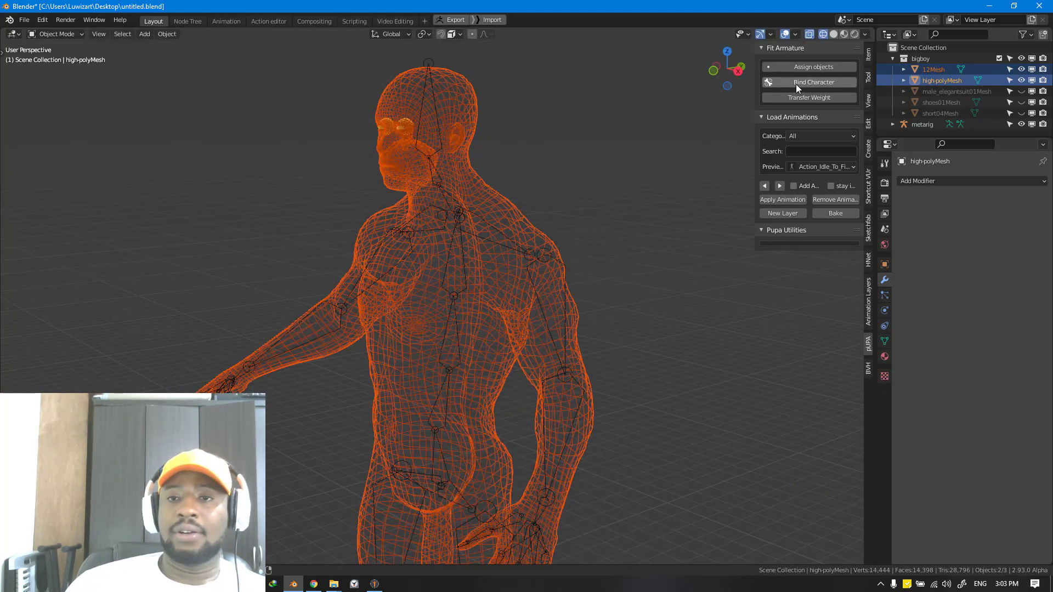
Assign the selected body and eye meshes to a pUPA binding collection, and enlarge the outliner to show its contents
left_click(795, 83)
left_click(717, 131)
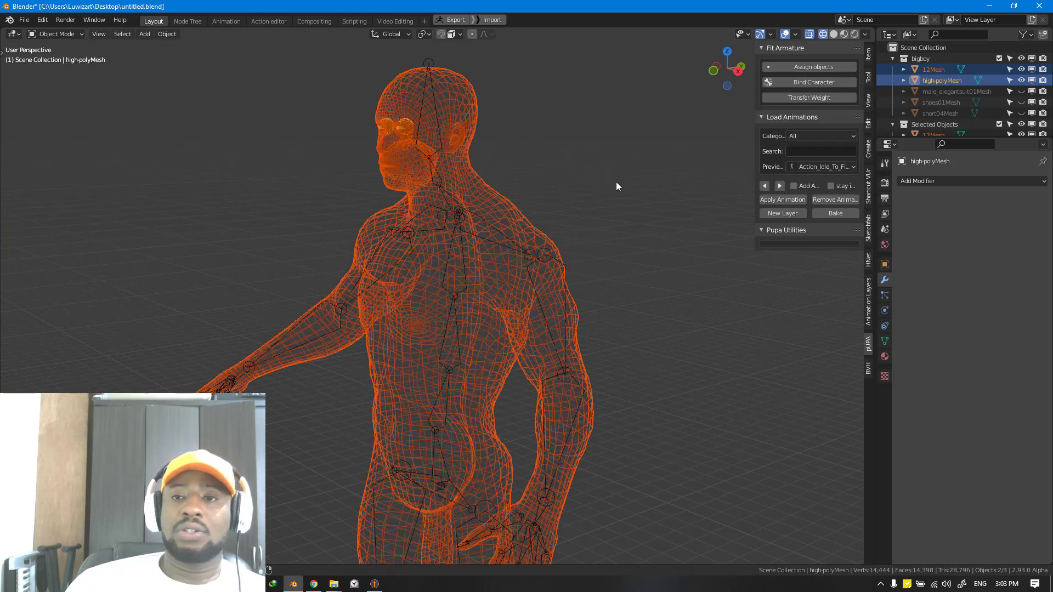
scroll(970, 124, "down", 3)
left_click_drag(974, 137, 974, 226)
key("m")
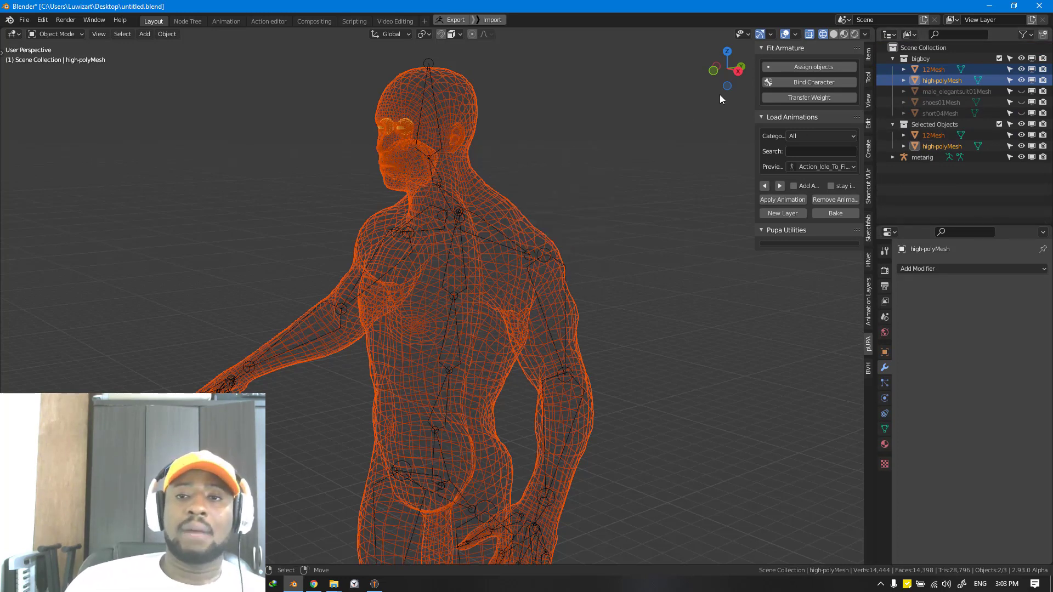
Bind the metarig to the meshes in the Selected Objects collection, using Automatic weight as the binding type
left_click(809, 82)
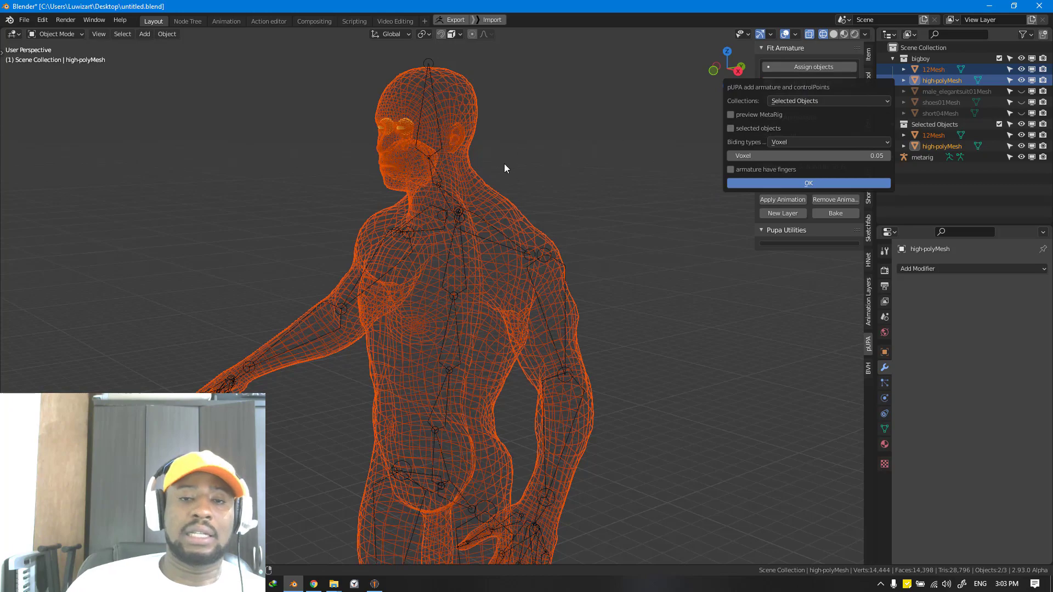
middle_click_drag(494, 162, 538, 160)
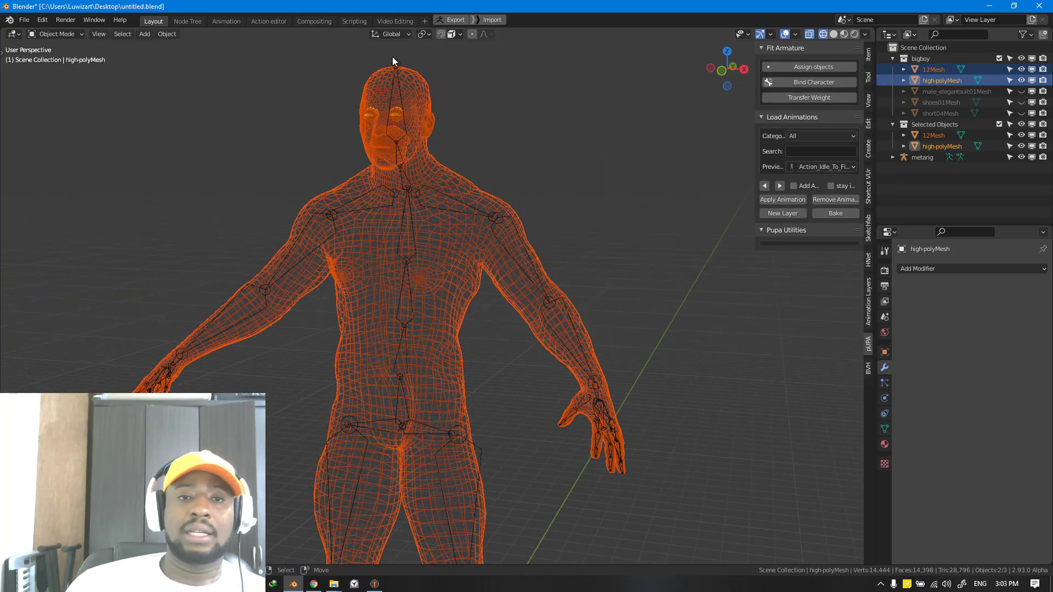
left_click(393, 57)
left_click(811, 78)
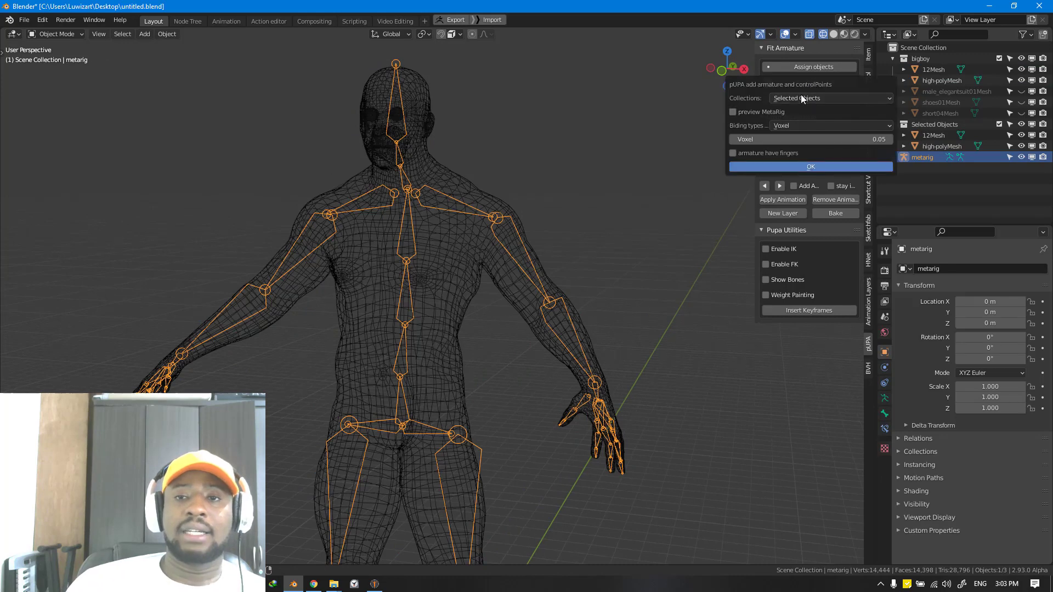
left_click(800, 97)
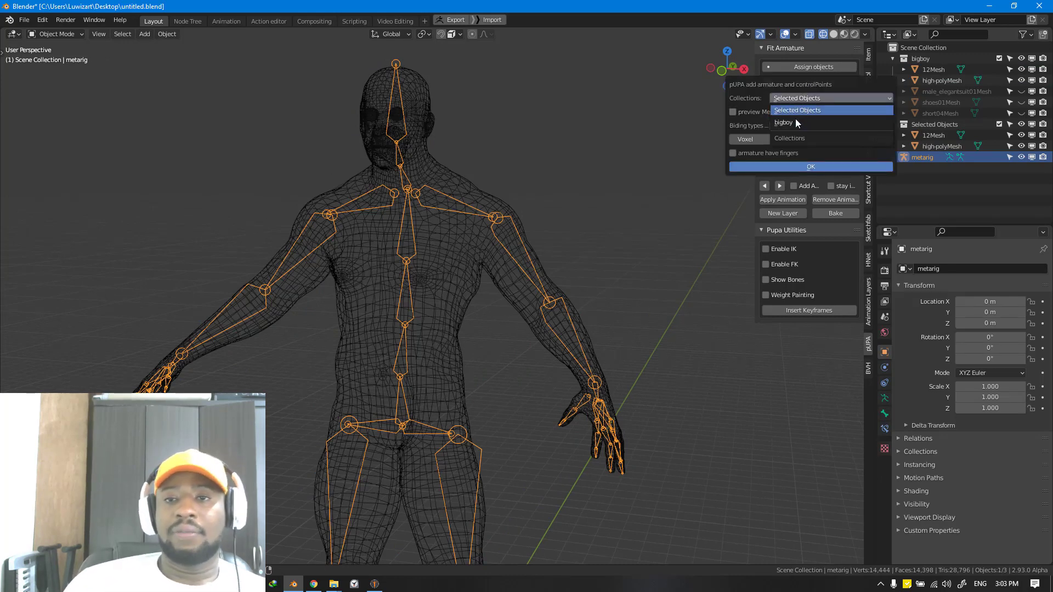
left_click(806, 109)
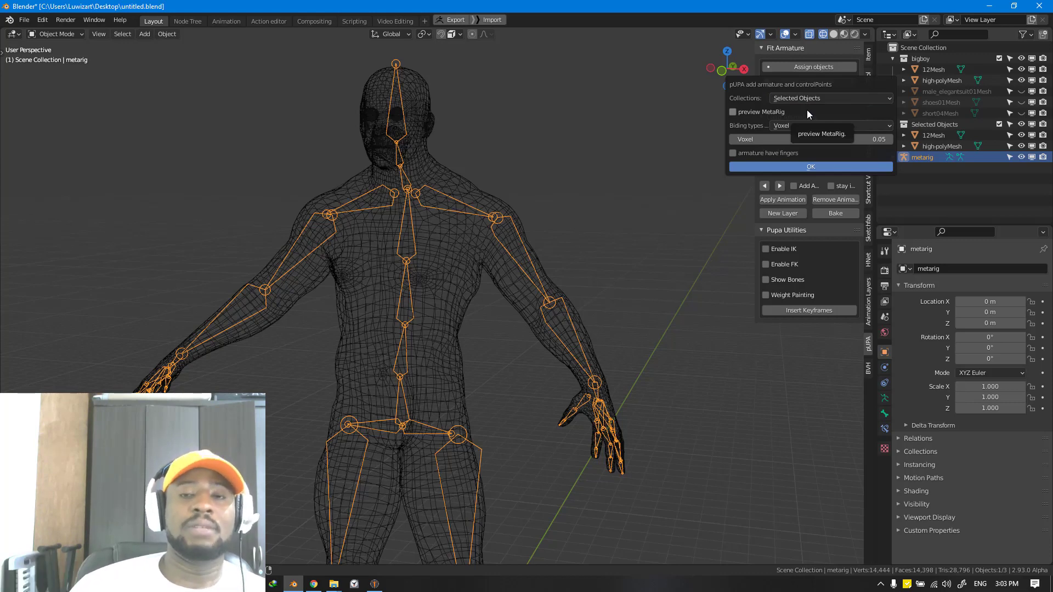
left_click(858, 126)
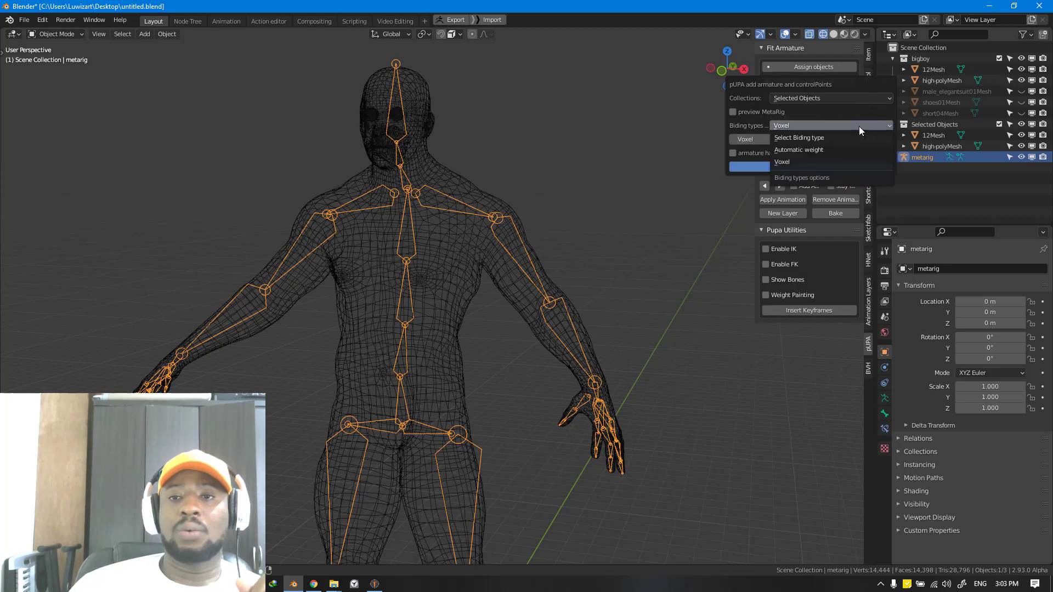
left_click(844, 153)
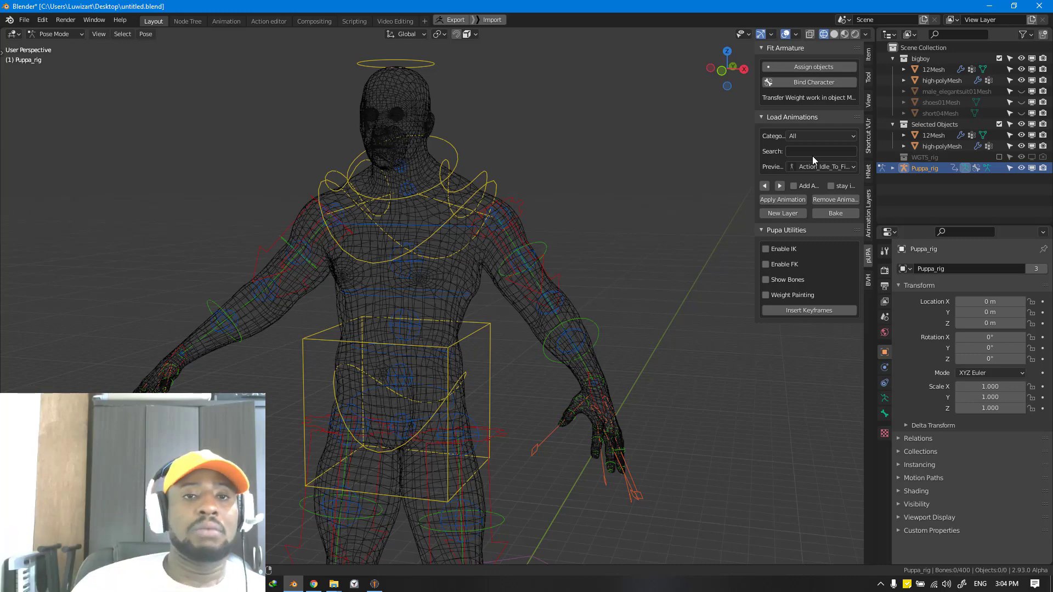
Test the deformation in solid view by rotating hand_ik.L and scaling f_index.01_master.L, cancelling both transforms
middle_click_drag(647, 390, 597, 417)
key("shift+z")
left_click(567, 393)
key("shift+z")
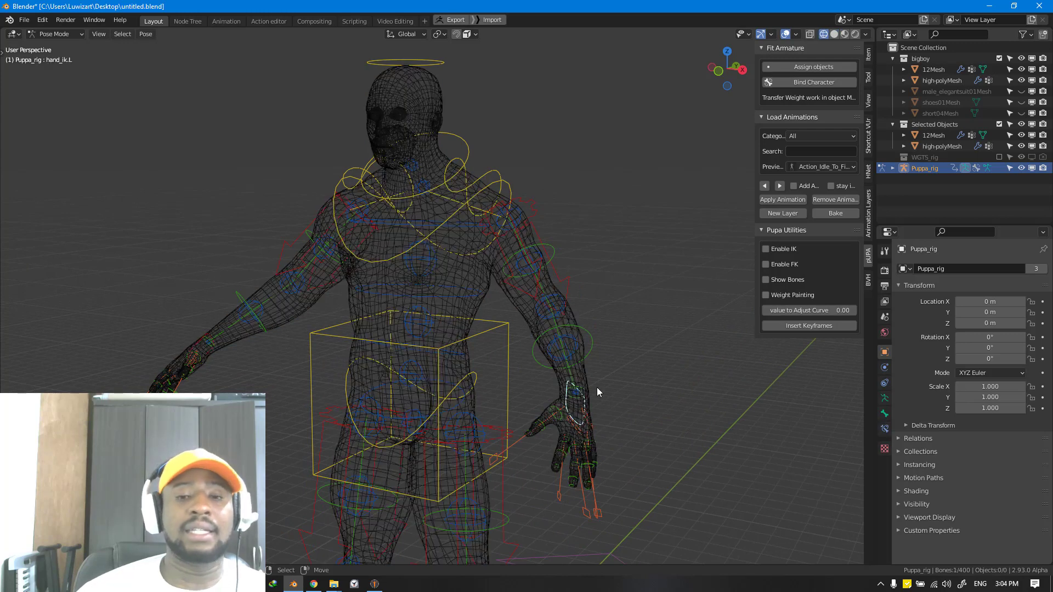
key("r")
key("shift+z")
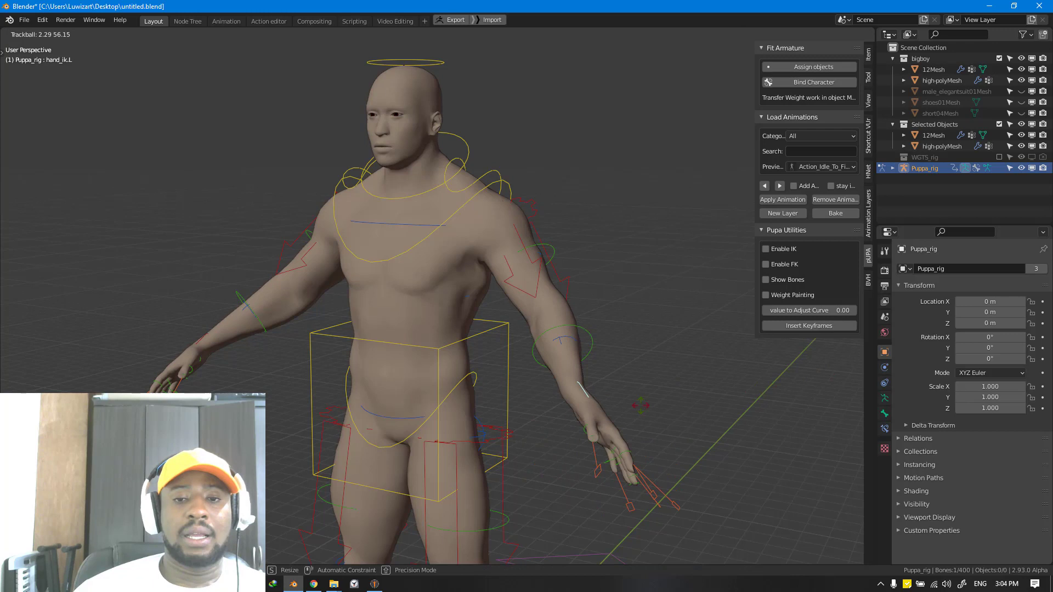
left_click(542, 460)
left_click(563, 502)
key("r")
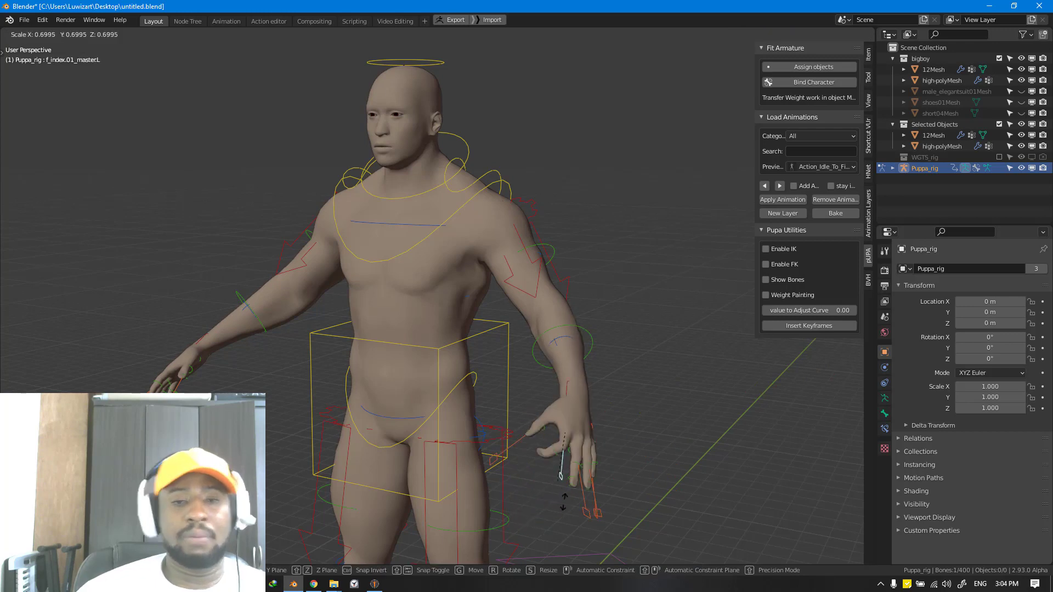
left_click(558, 418)
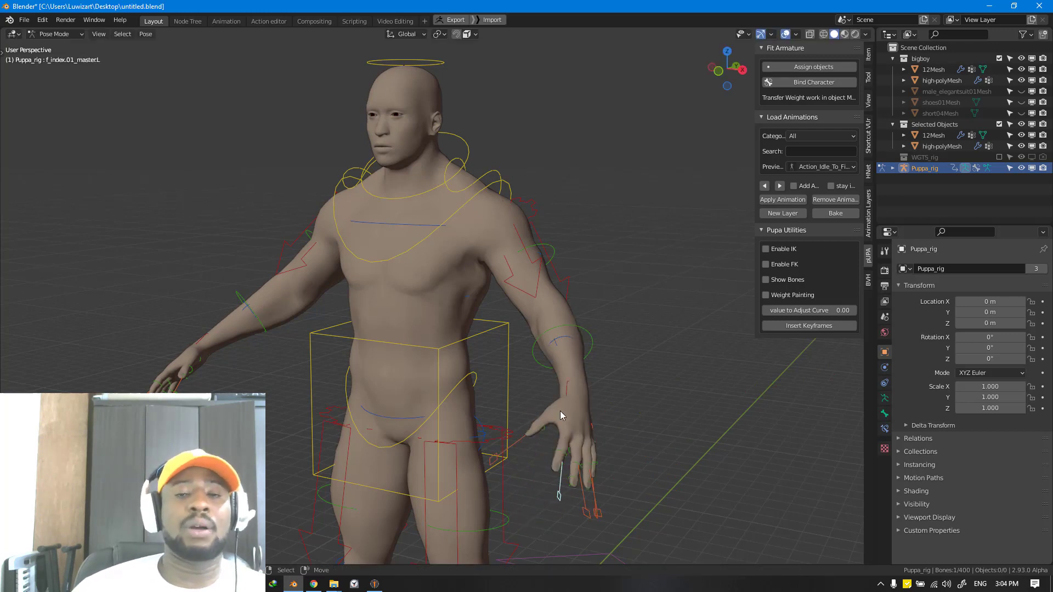
Return the rig to Object Mode and unhide the suit, shoes and hair meshes in front view
key("ctrl+Tab")
key("KP_1")
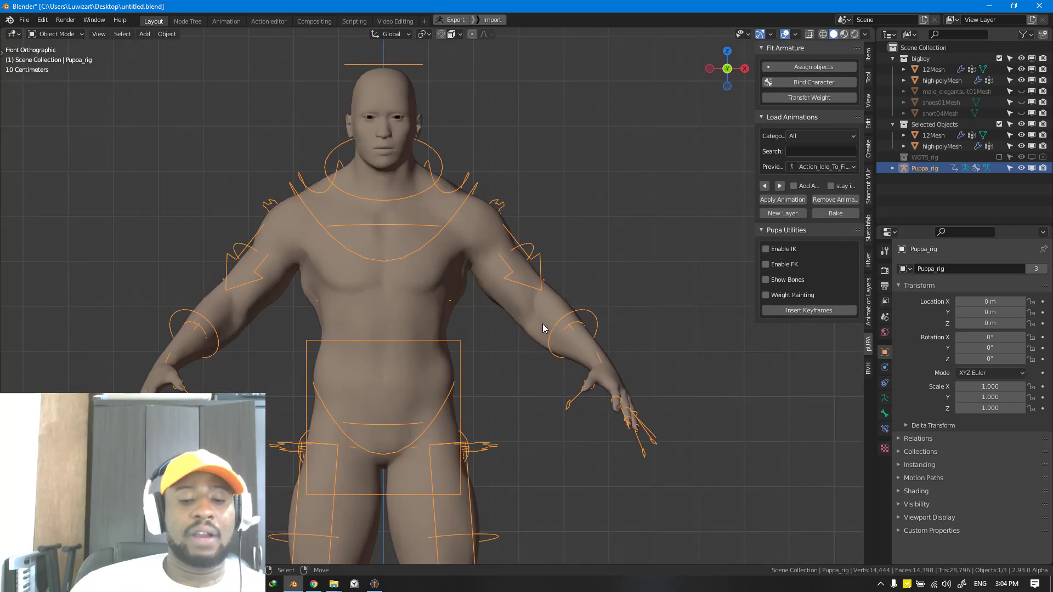
key("alt+h")
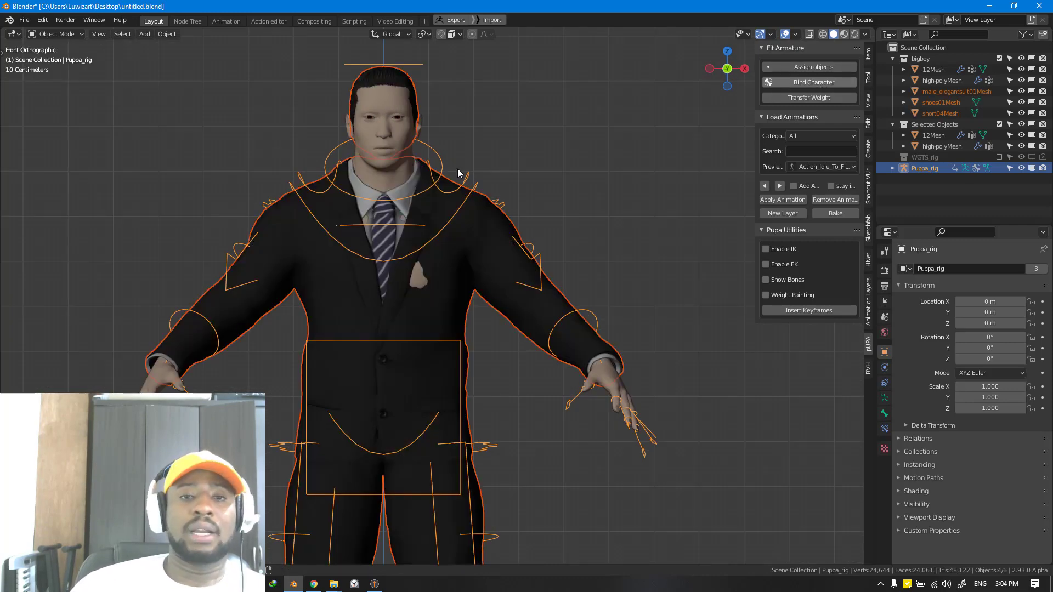
Check whether the suit follows the body with a trial move that is cancelled, and select the body mesh to inspect its modifiers
middle_click_drag(458, 172, 443, 262)
left_click(442, 262)
key("g")
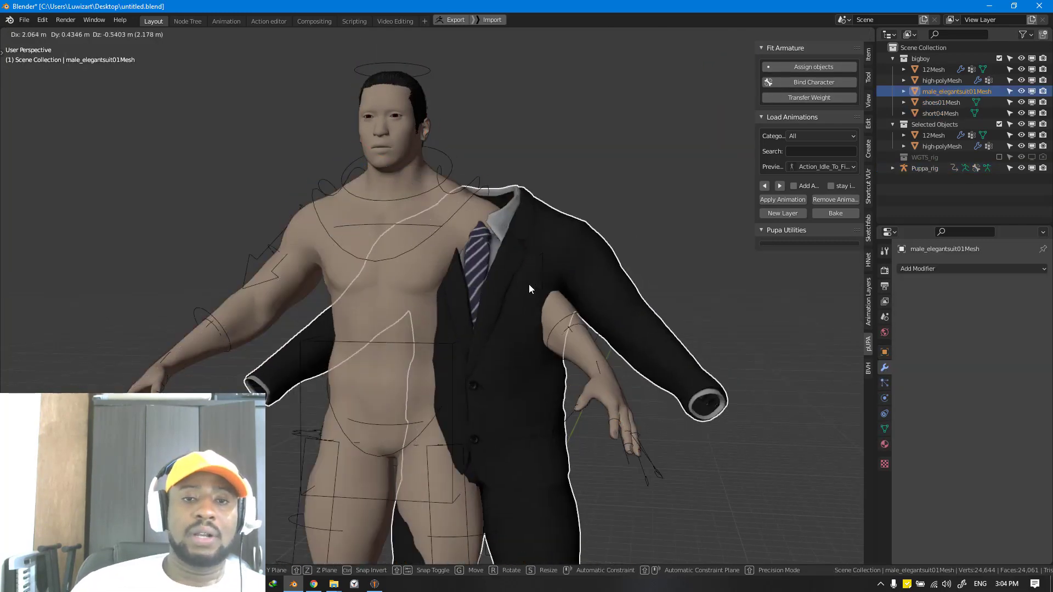
right_click(529, 284)
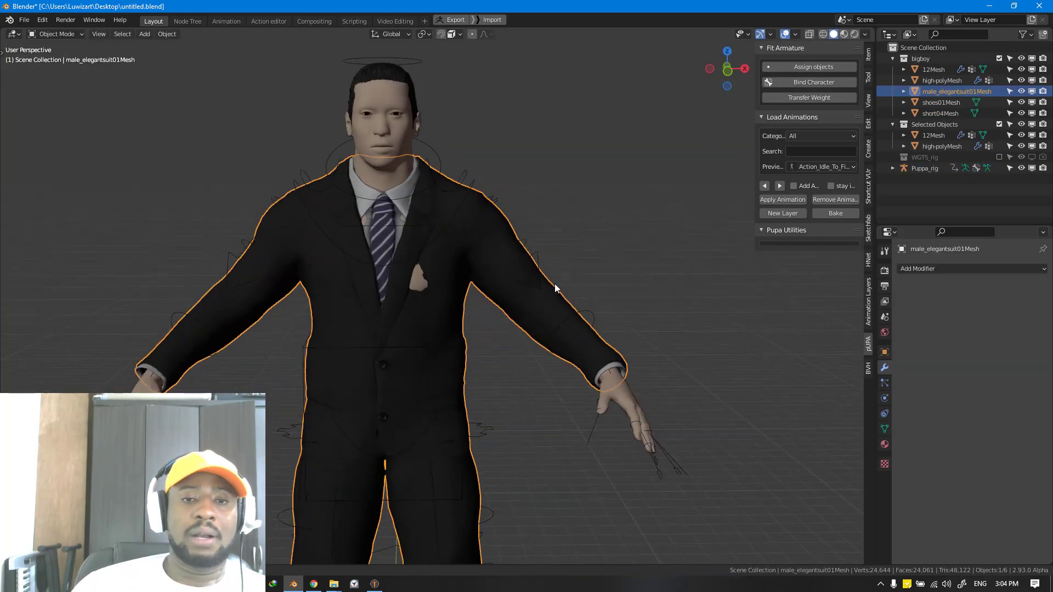
left_click(618, 368)
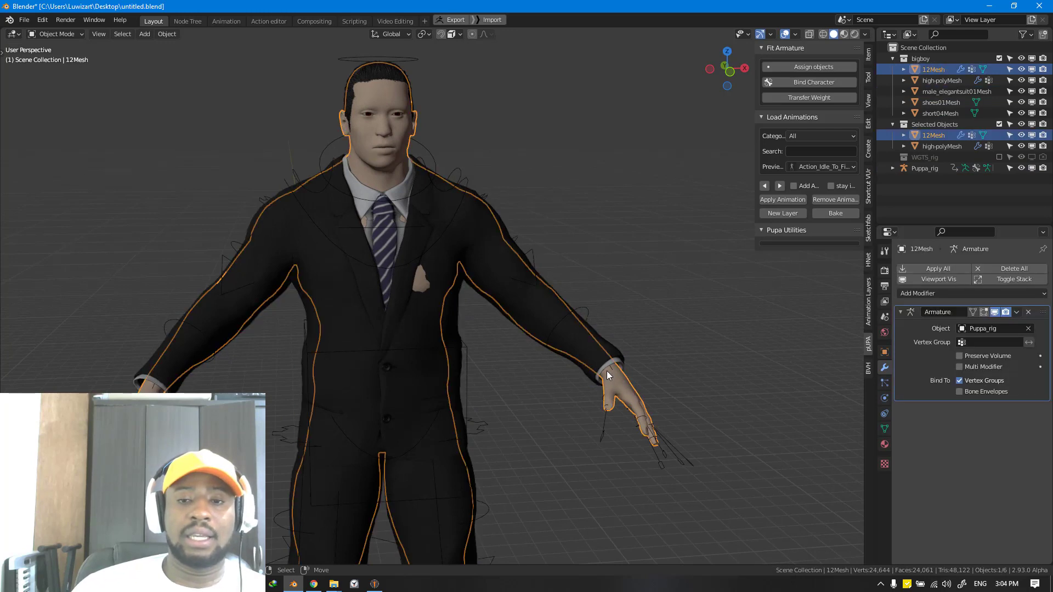
Test-move the hand_ik.L control of Puppa_rig in Pose Mode, cancel each move, and return to Object Mode
left_click(579, 304)
key("ctrl+Tab")
left_click(581, 307)
key("ctrl+Tab")
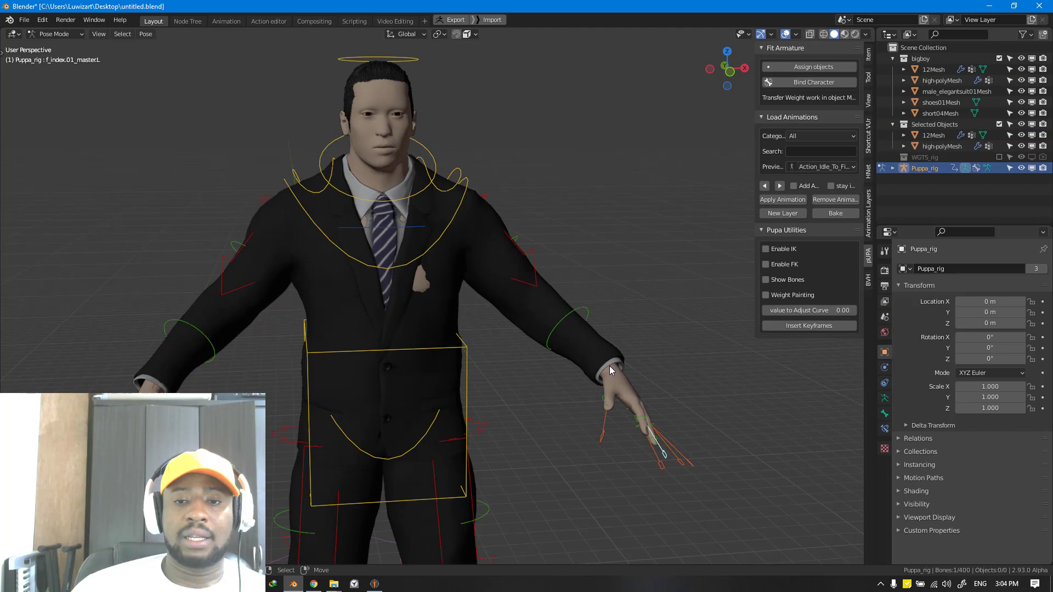
left_click(609, 366)
key("g")
right_click(617, 303)
middle_click_drag(635, 374, 595, 376)
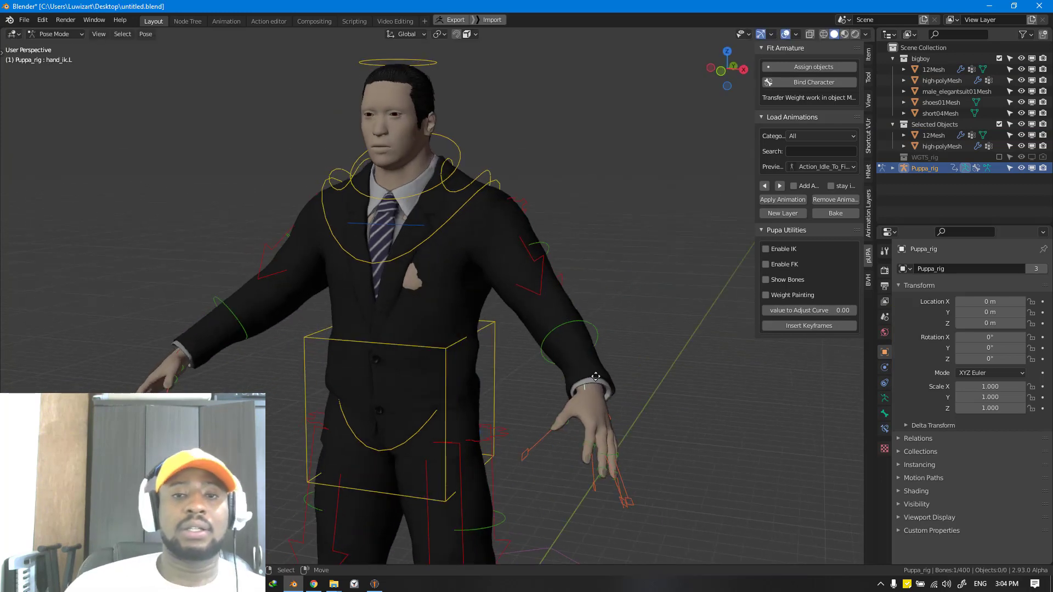
key("g")
right_click(558, 262)
key("ctrl+Tab")
middle_click_drag(558, 263, 617, 256)
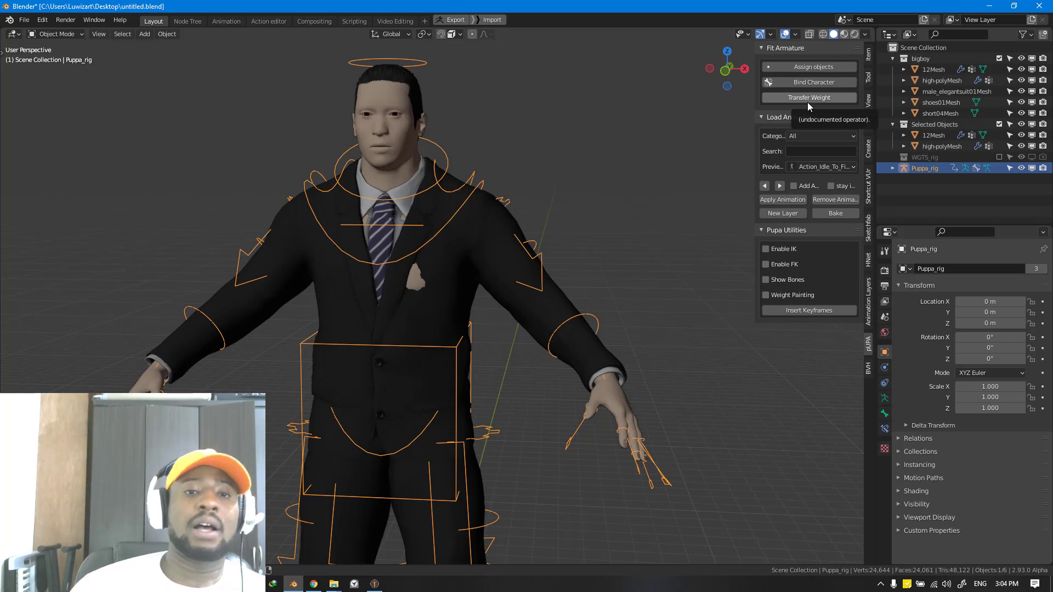
Select the suit mesh male_elegantsuit01Mesh and add the shoes mesh shoes01Mesh to the selection, cancelling the trial moves
left_click(525, 281)
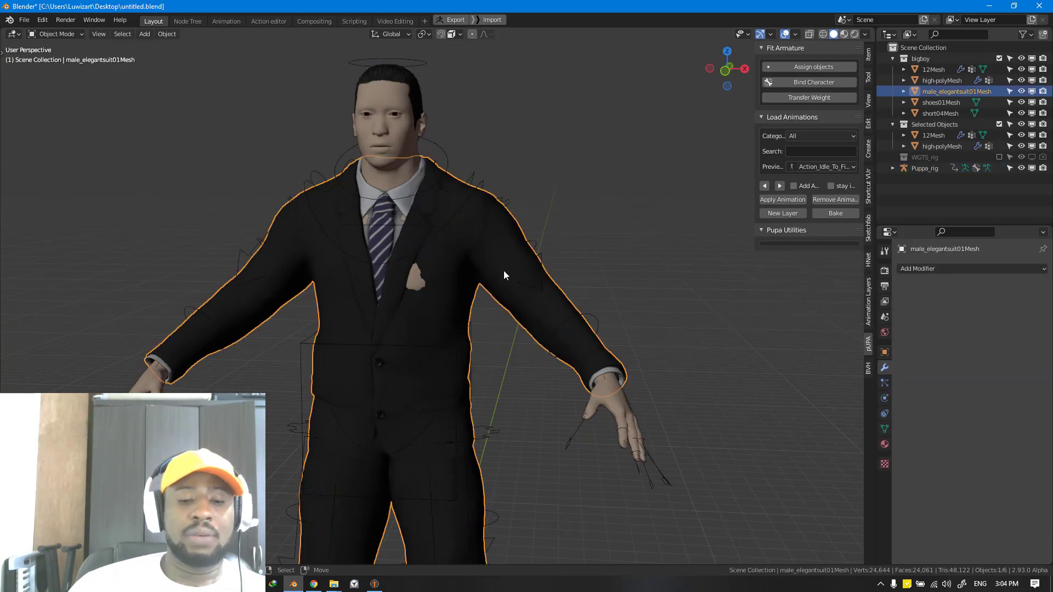
scroll(503, 271, "down", 5)
key("g")
key("Escape")
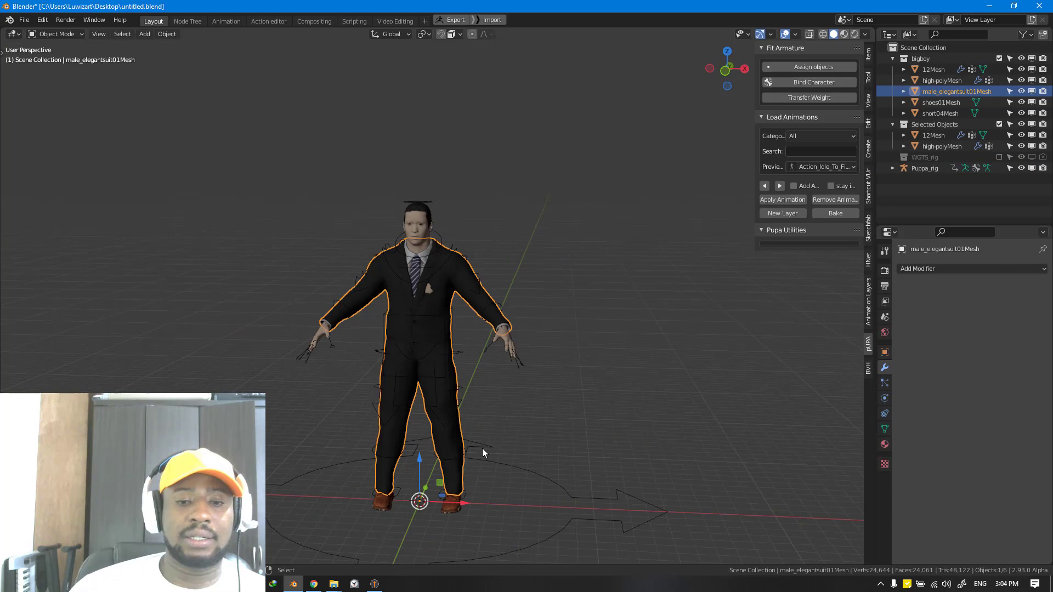
scroll(473, 276, "up", 4)
scroll(484, 305, "down", 6)
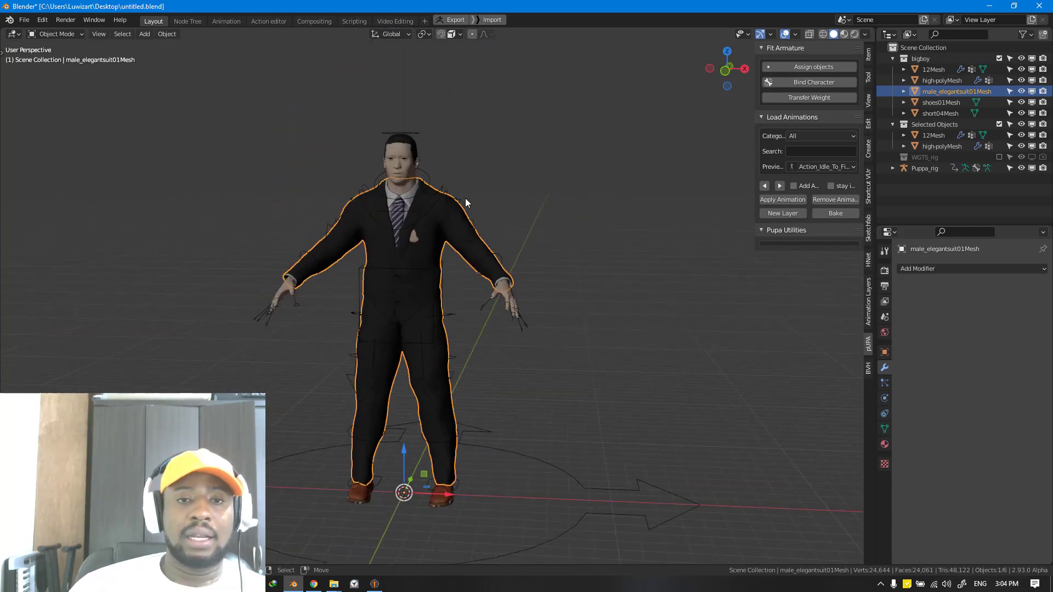
scroll(453, 165, "up", 4)
scroll(453, 391, "up", 2)
scroll(452, 391, "down", 5, "shift")
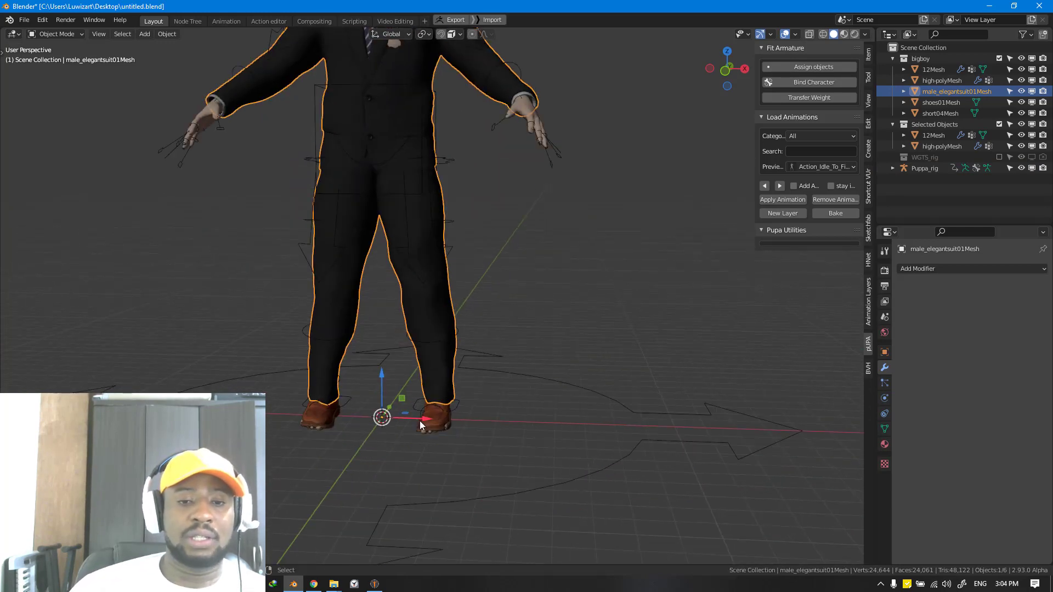
left_click(433, 423, "shift")
key("g")
key("Escape")
middle_click_drag(406, 241, 443, 442, "shift")
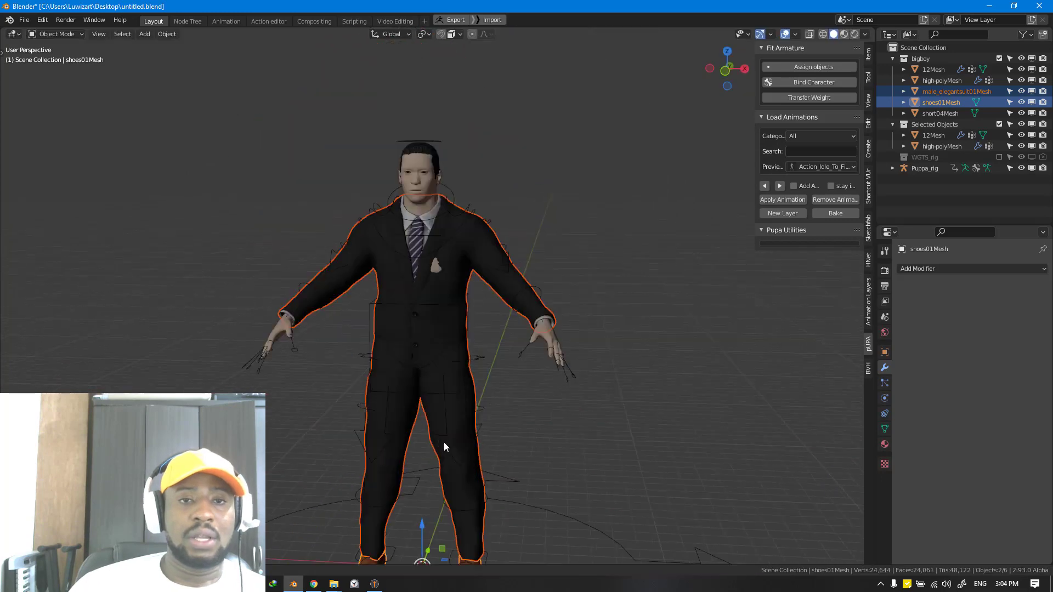
Add the hair mesh short04Mesh to the suit and shoes selection, cancelling the trial moves of the three meshes
scroll(424, 330, "up", 1)
left_click(451, 190, "shift")
scroll(494, 219, "down", 1)
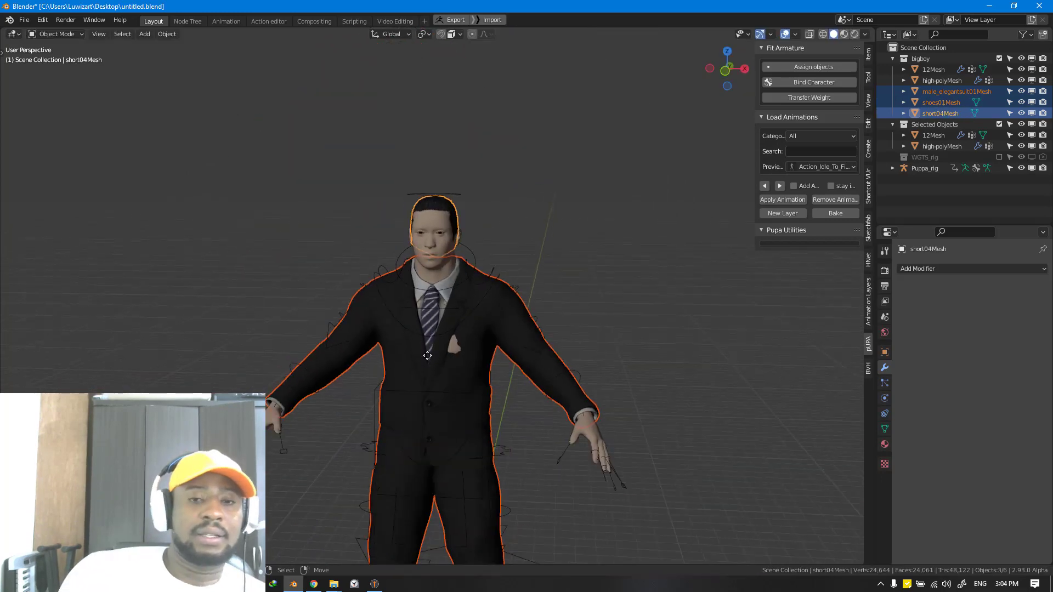
key("g")
key("Escape")
middle_click_drag(582, 220, 507, 261)
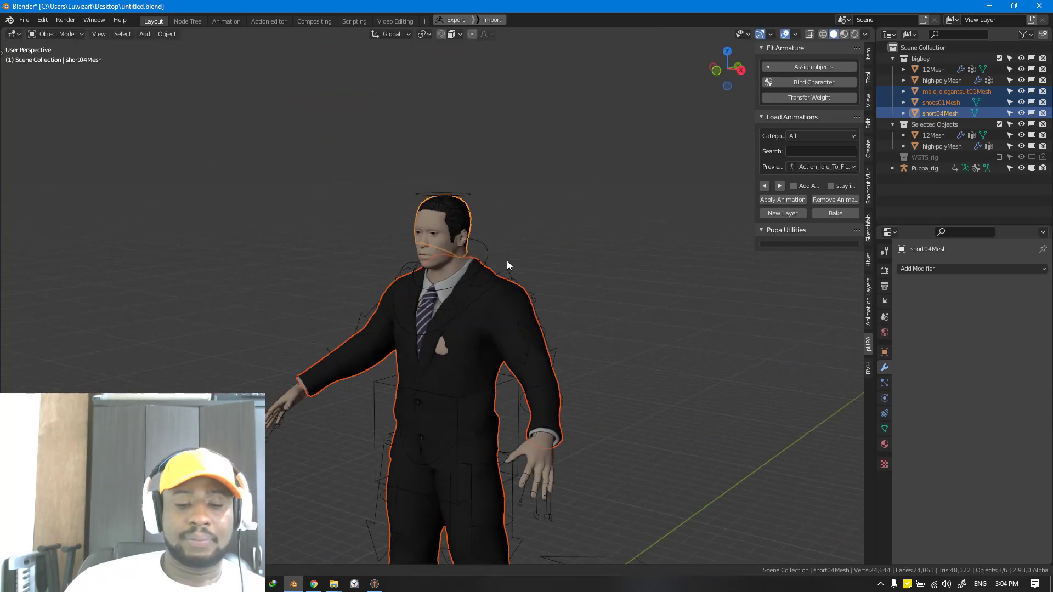
key("g")
key("Escape")
scroll(526, 225, "up", 5)
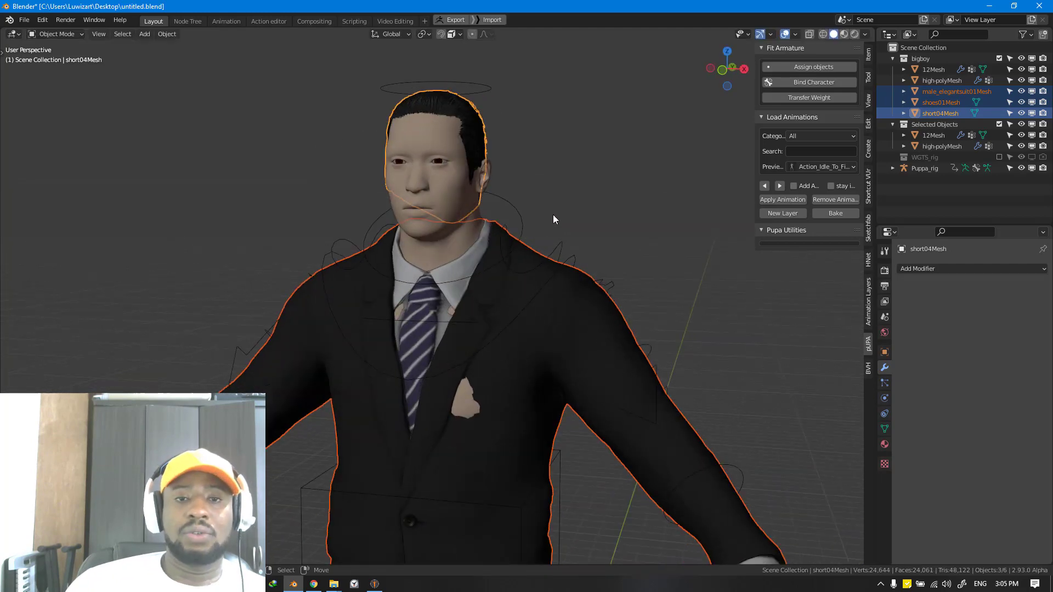
Add Puppa_rig to the selection as the active object and cancel a trial move
left_click(510, 243, "shift")
scroll(511, 244, "down", 1)
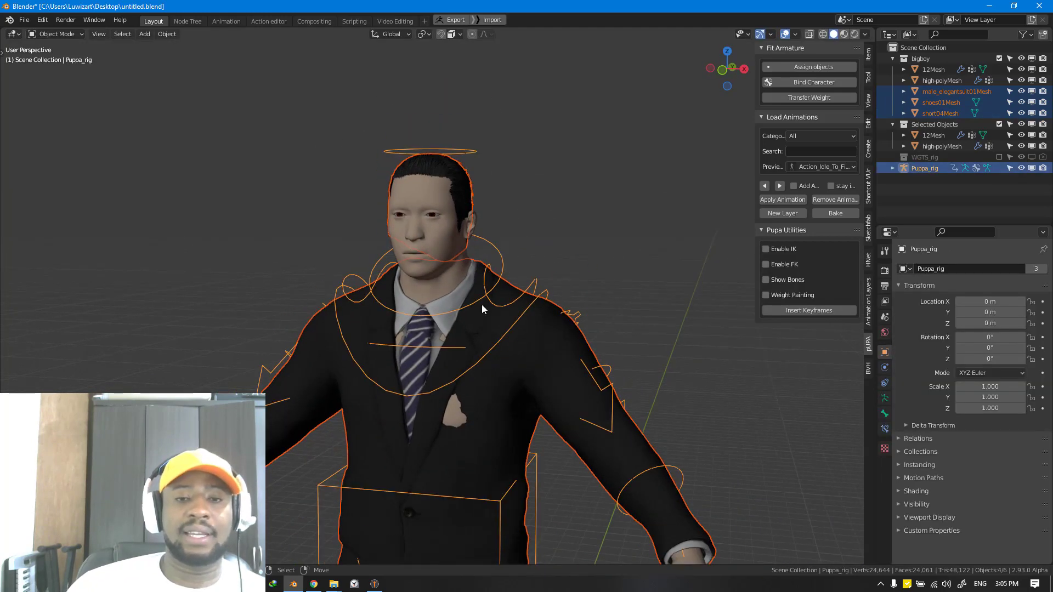
middle_click_drag(481, 309, 532, 273)
key("g")
right_click(428, 268)
scroll(515, 269, "up", 1)
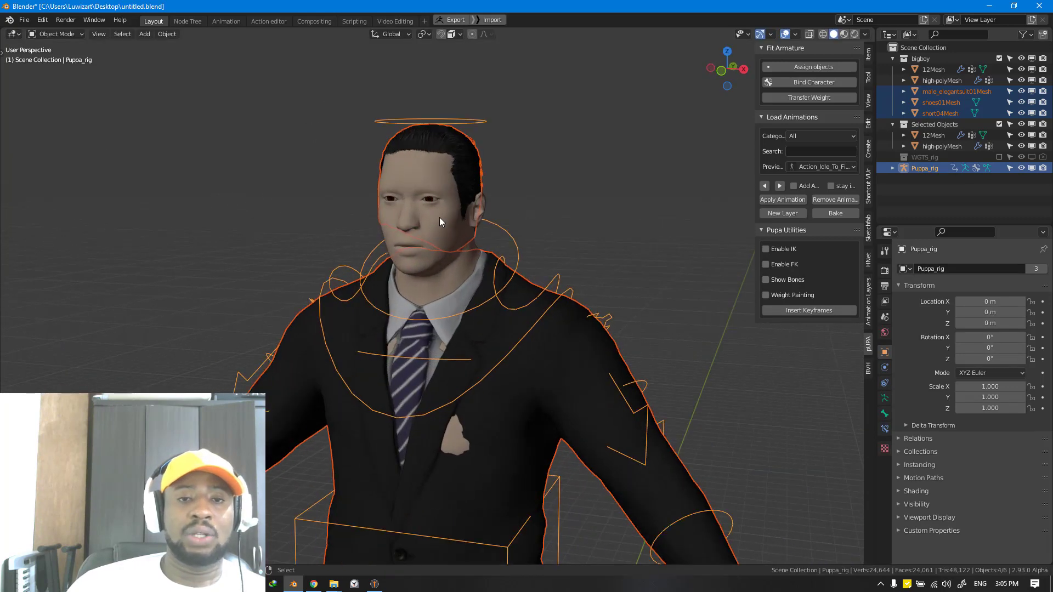
Add the body mesh 12Mesh to the selection as the active object and transfer its weights to the suit, shoes and hair
left_click(439, 218)
middle_click_drag(440, 217, 449, 277)
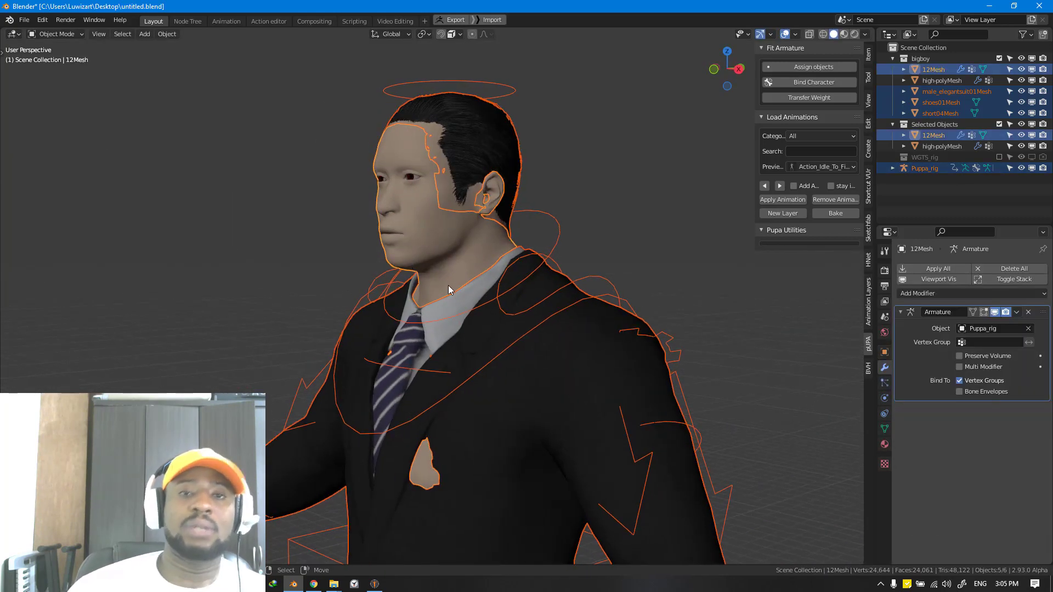
left_click(818, 98)
Enter Pose Mode on Puppa_rig and test-rotate the neck control in front view, cancelling the rotation
left_click(334, 291)
key("ctrl+Tab")
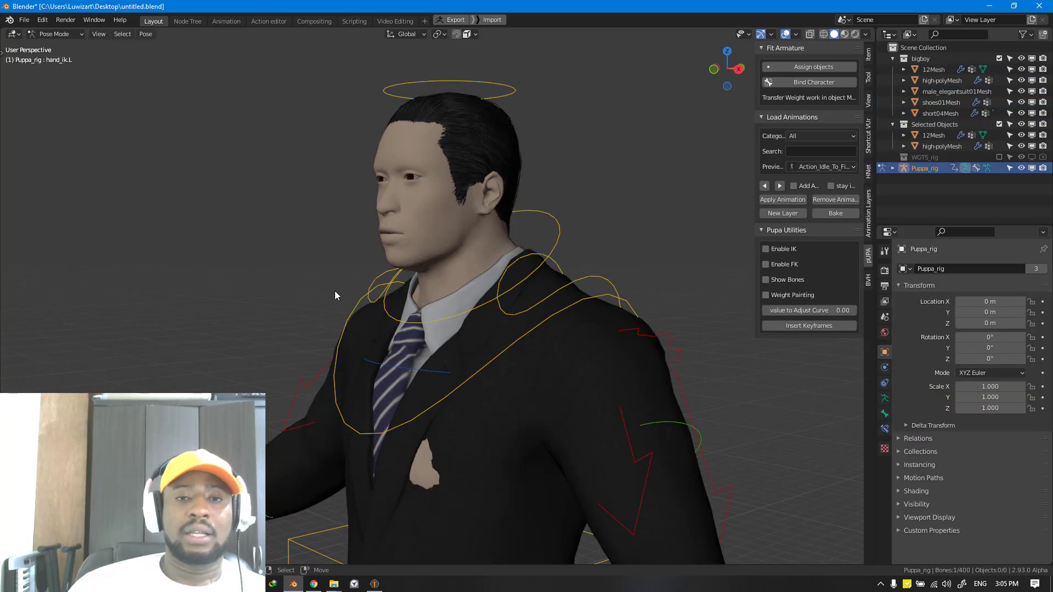
key("KP_1")
left_click(509, 236)
key("r")
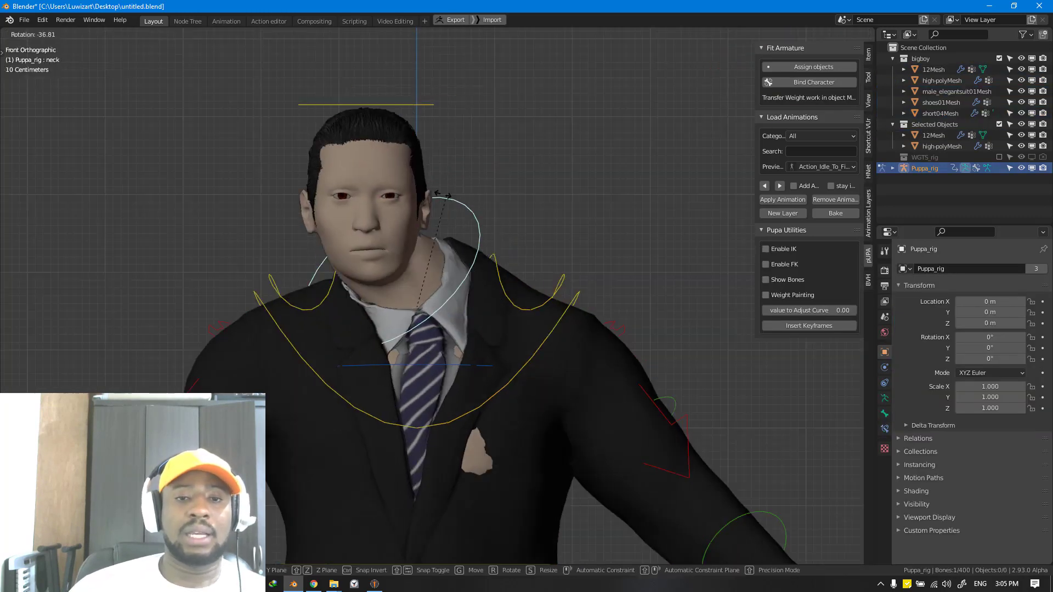
right_click(477, 230)
Test-rotate the head control in front view and right side view, cancelling each rotation
left_click(472, 88)
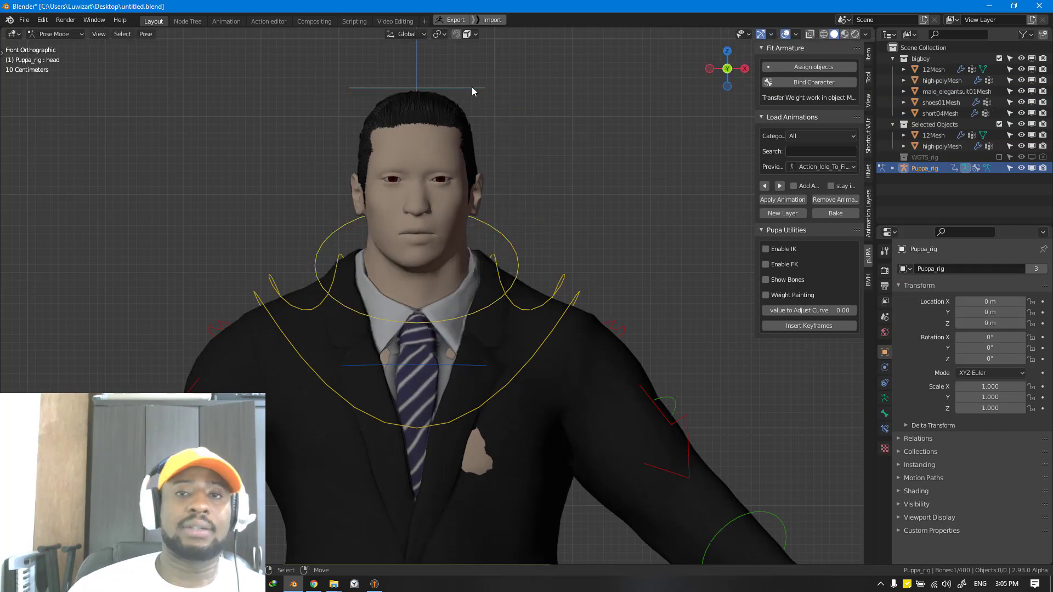
scroll(482, 91, "down", 5)
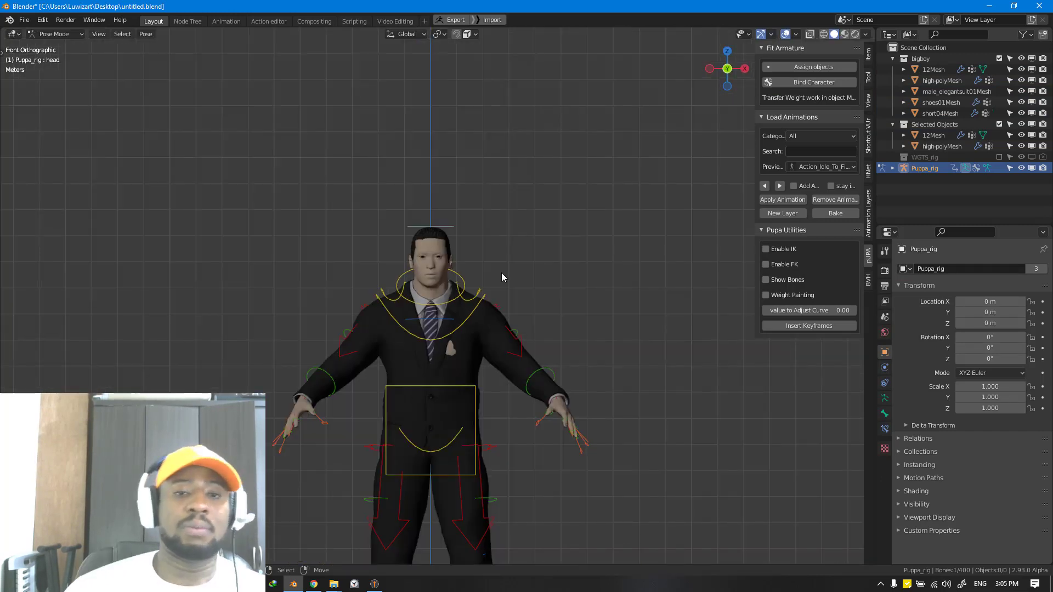
scroll(502, 277, "up", 5)
key("r")
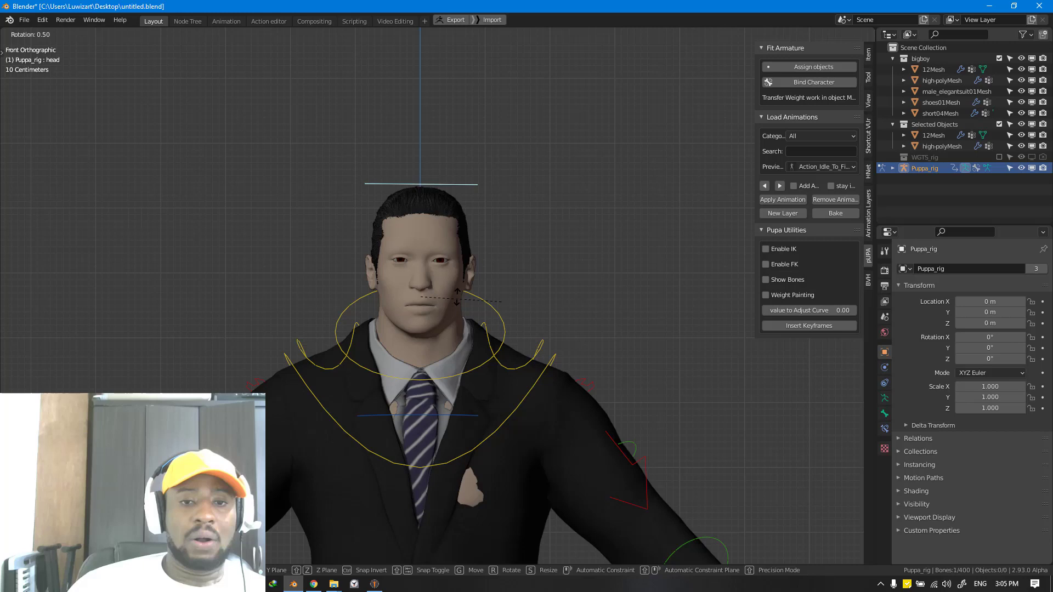
key("r")
right_click(462, 305)
middle_click_drag(461, 305, 437, 305)
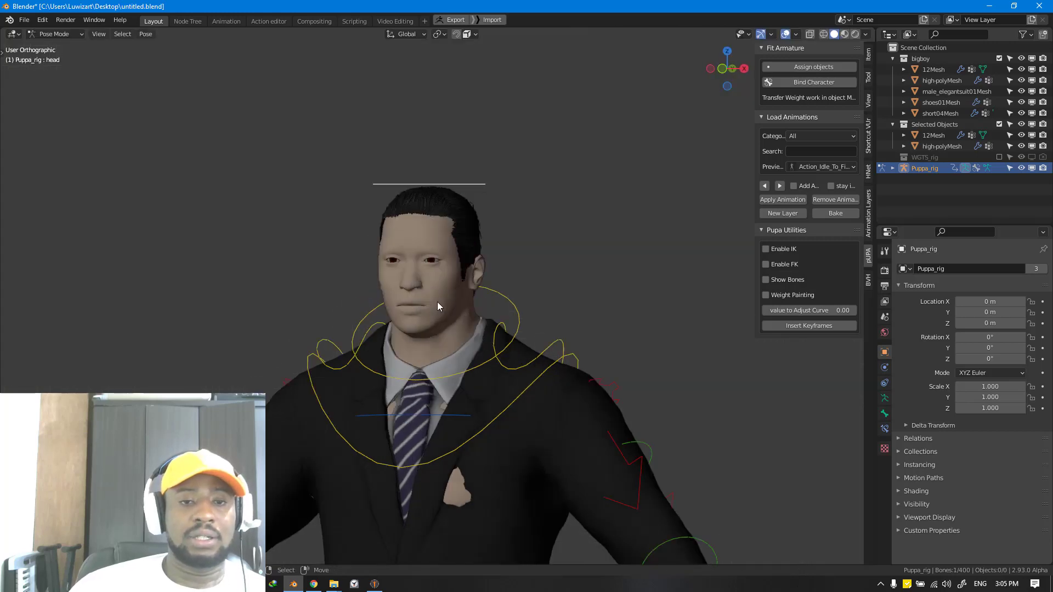
key("KP_3")
key("r")
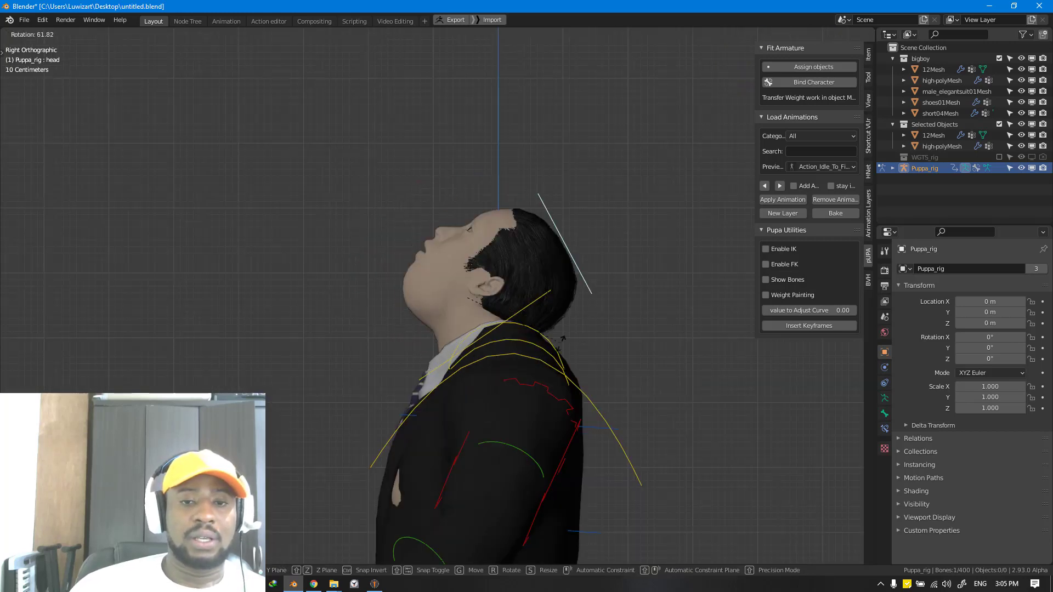
right_click(562, 338)
middle_click_drag(481, 348, 525, 268)
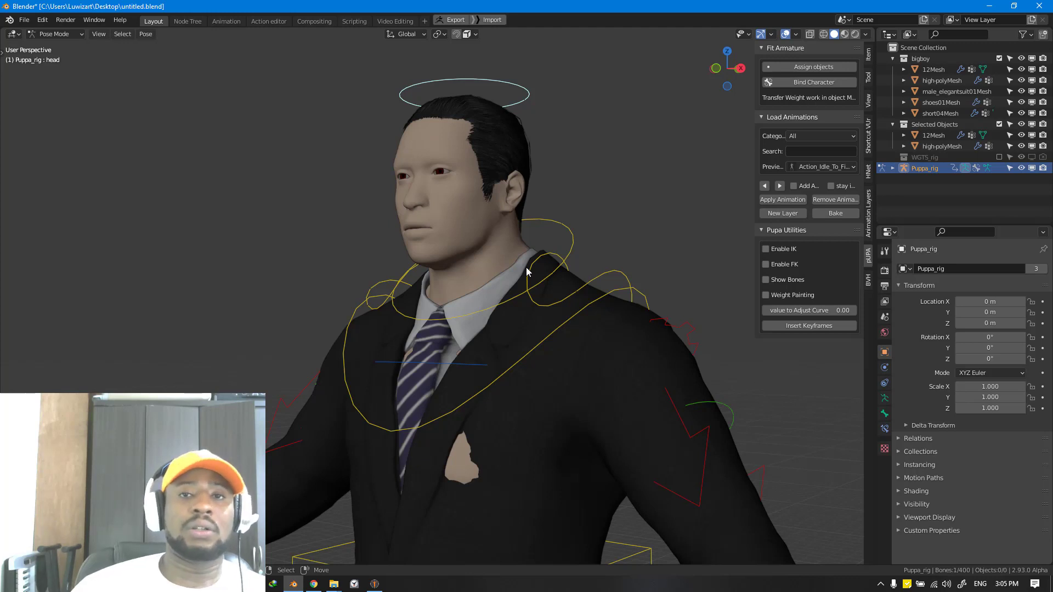
Test-rotate the chest control in right side view and cancel the rotation
left_click(553, 226)
middle_click_drag(553, 226, 567, 254)
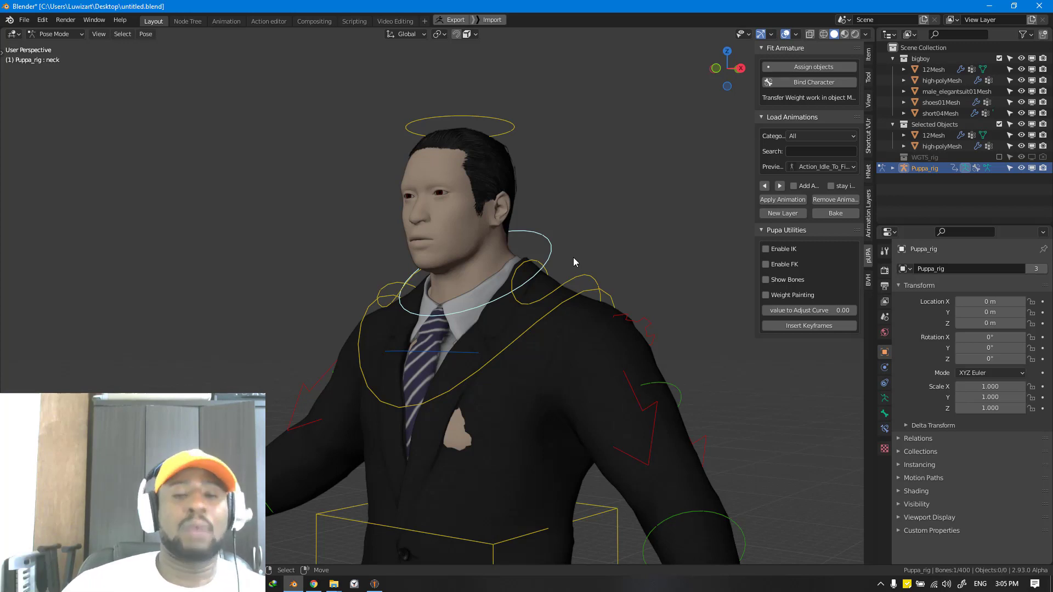
middle_click_drag(574, 256, 540, 222)
key("KP_3")
left_click(551, 350)
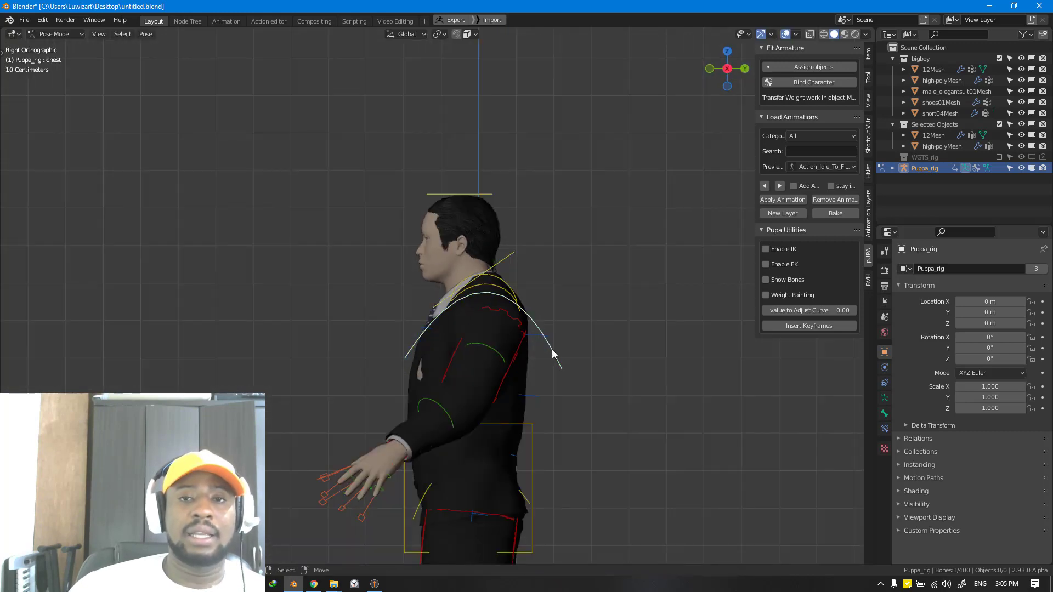
key("r")
right_click(613, 422)
Test-rotate the hips control from behind the character, including a free trackball rotation, and cancel each trial
key("KP_1")
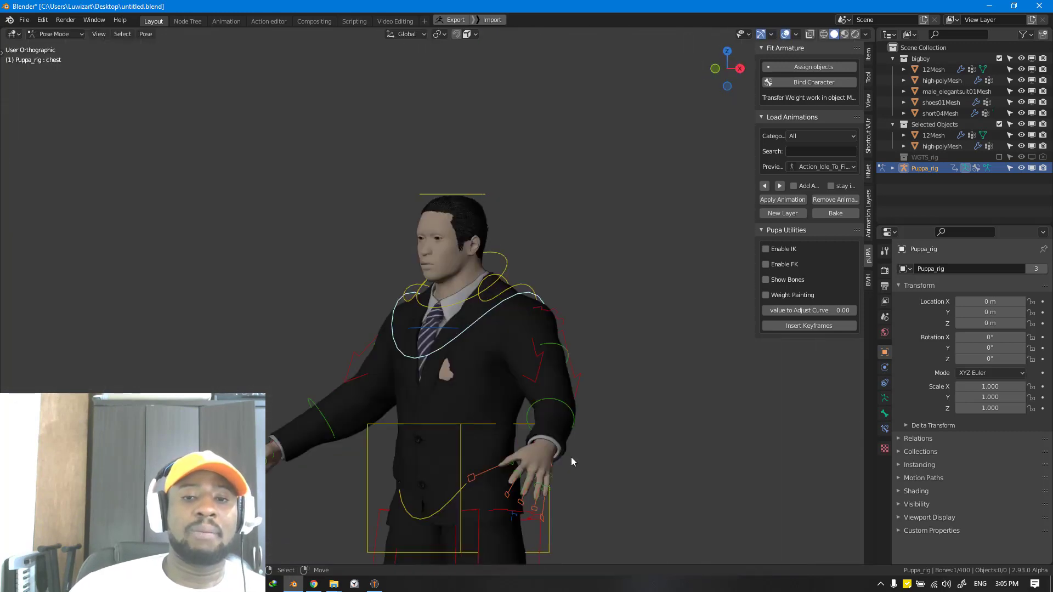
middle_click_drag(539, 459, 360, 447)
middle_click_drag(527, 496, 499, 421, "shift")
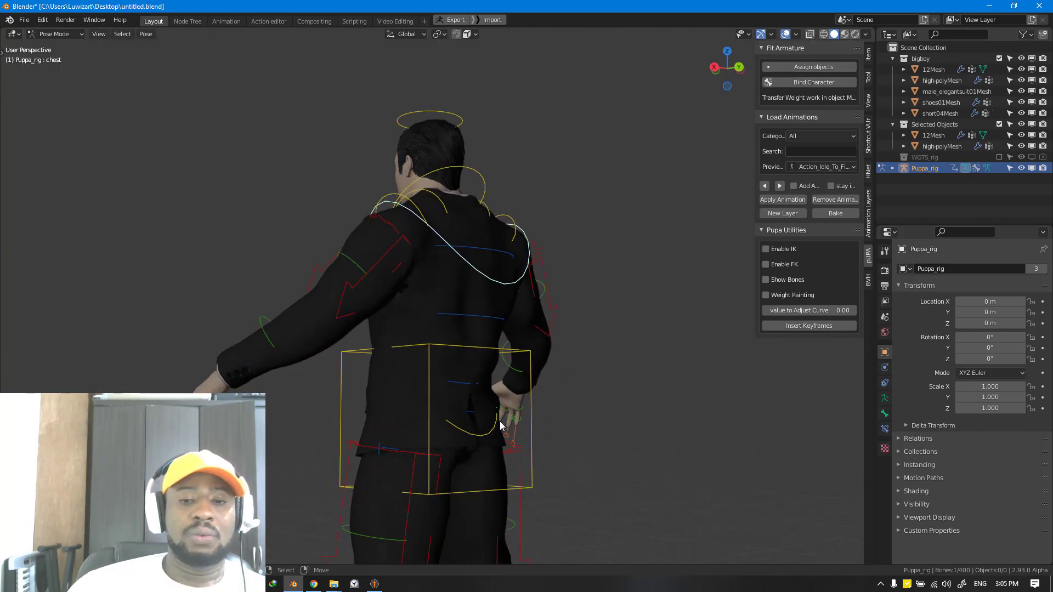
right_click(499, 422)
middle_click_drag(628, 455, 565, 458)
key("r")
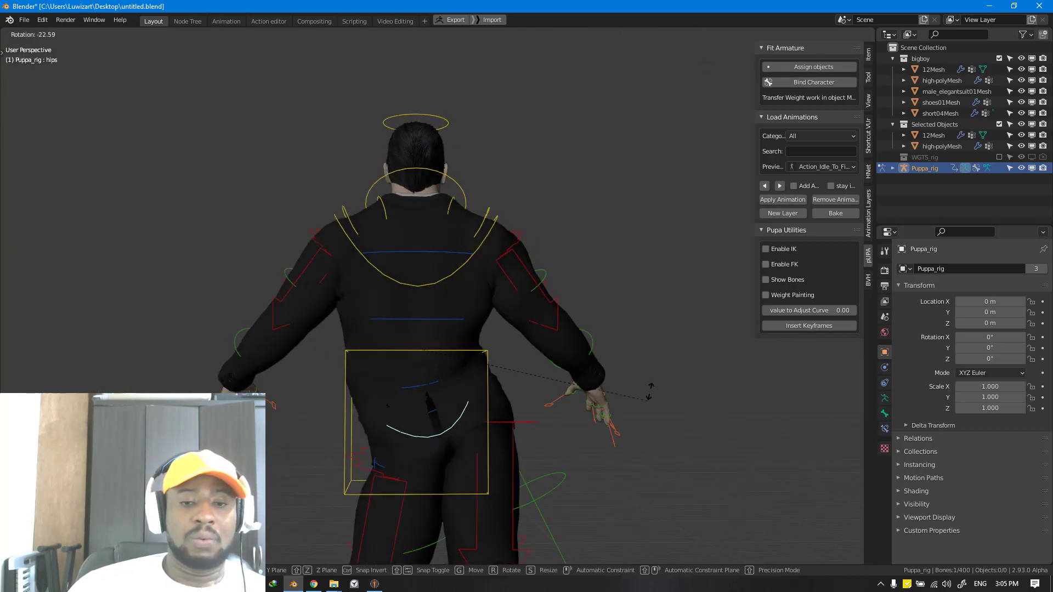
right_click(650, 391)
middle_click_drag(651, 393, 554, 438)
key("r")
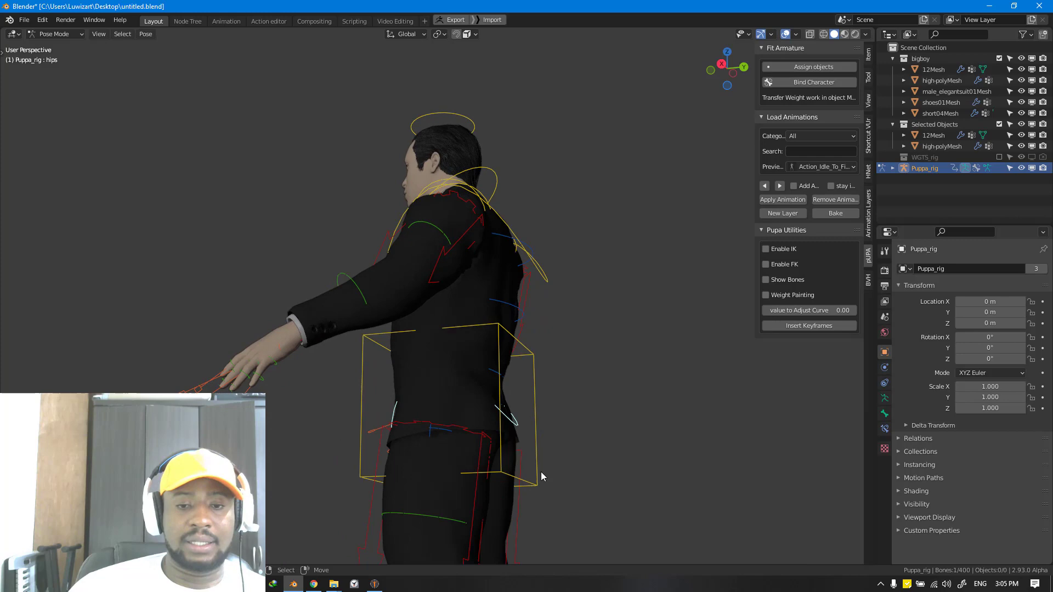
key("r")
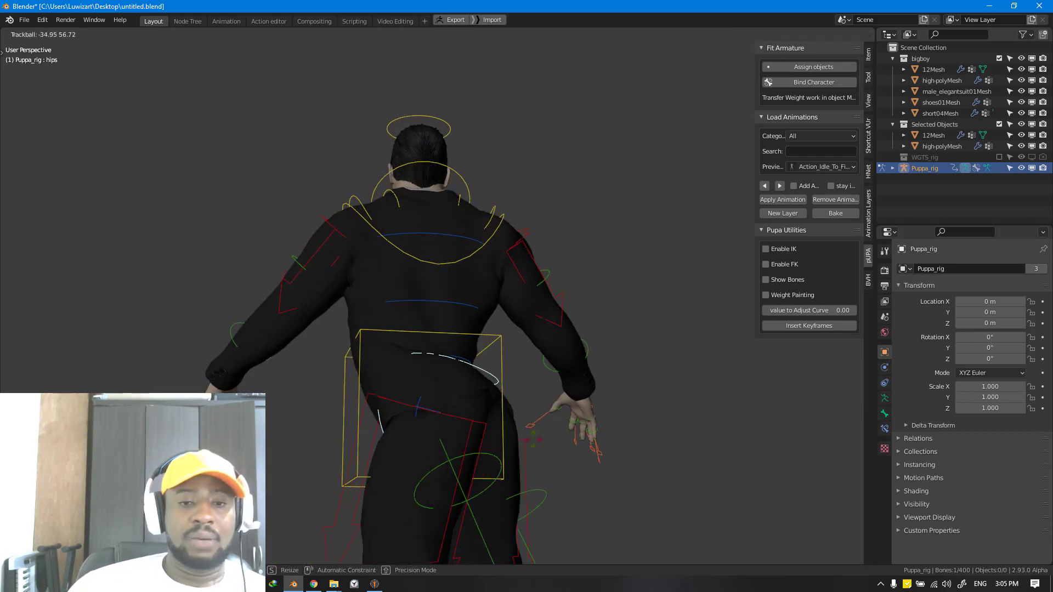
key("Escape")
Rotate the hips control and bend the spine_fk.002 control forward in right side view to test the suit's deformation
key("KP_3")
key("r")
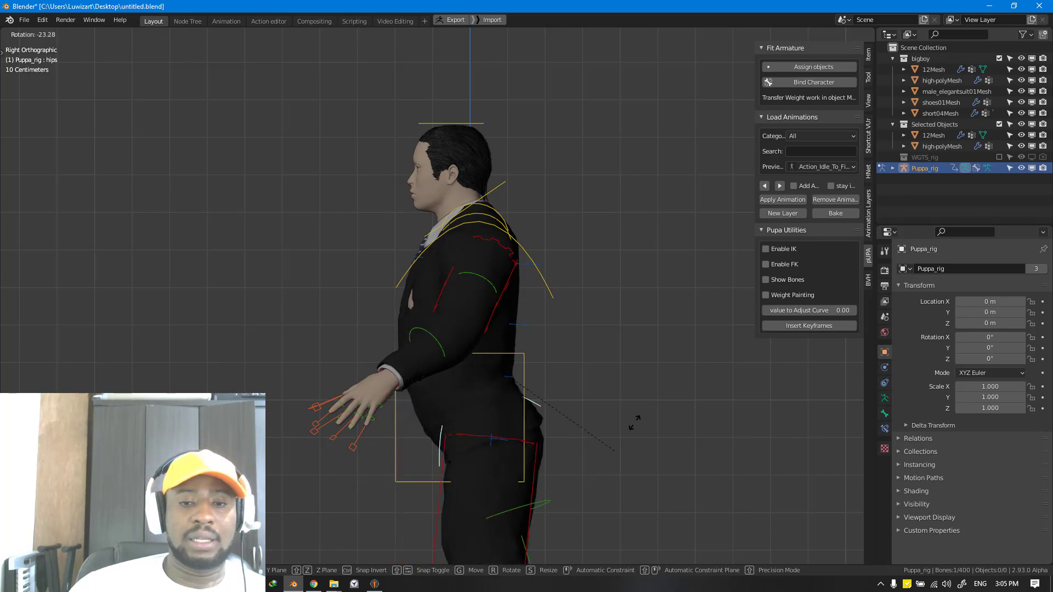
left_click(640, 374)
left_click(519, 325)
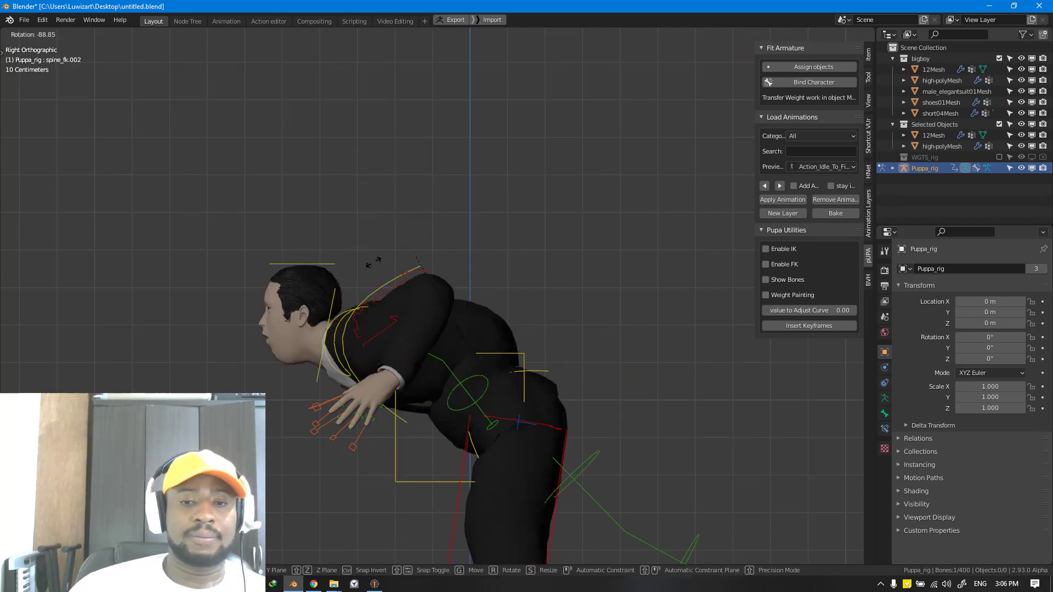
left_click(453, 300)
Clear the rotation of all pose bones of Puppa_rig
key("a")
key("alt+r")
scroll(476, 335, "down", 2)
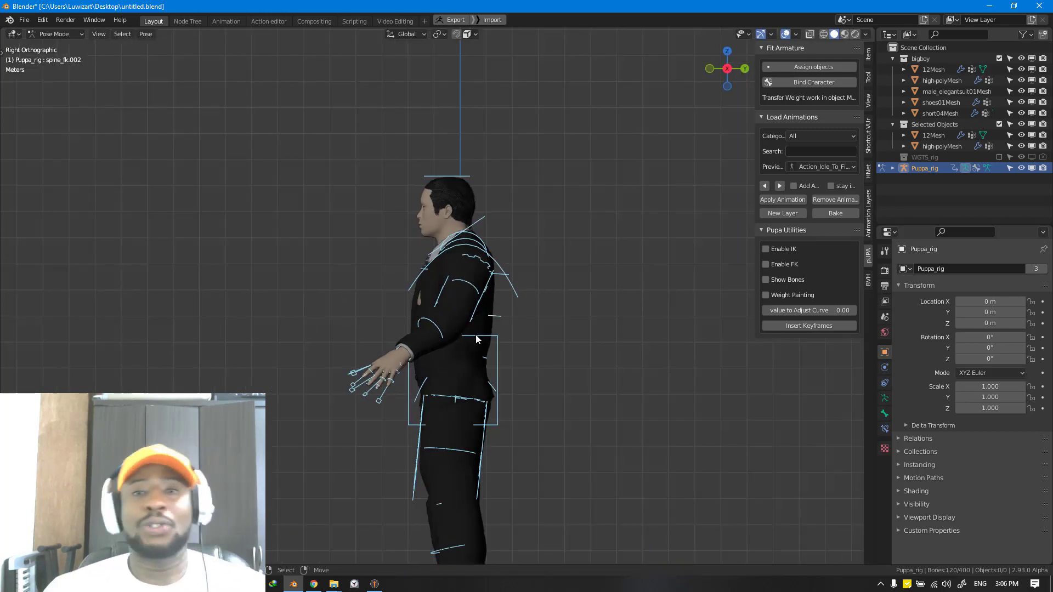